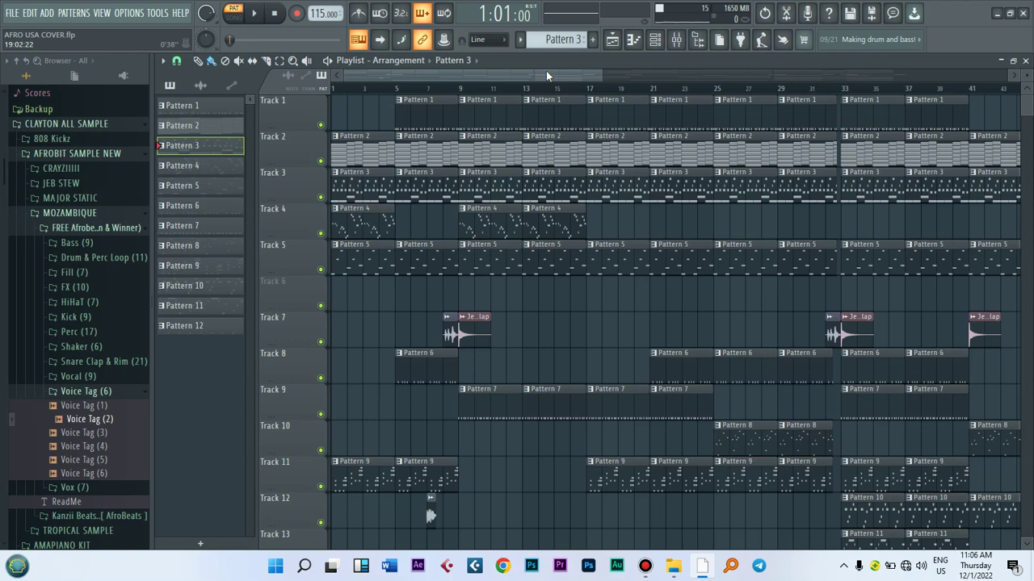
# Show the channel rack for Pattern 1 and reposition its window over the playlist
pyautogui.click(655, 39)
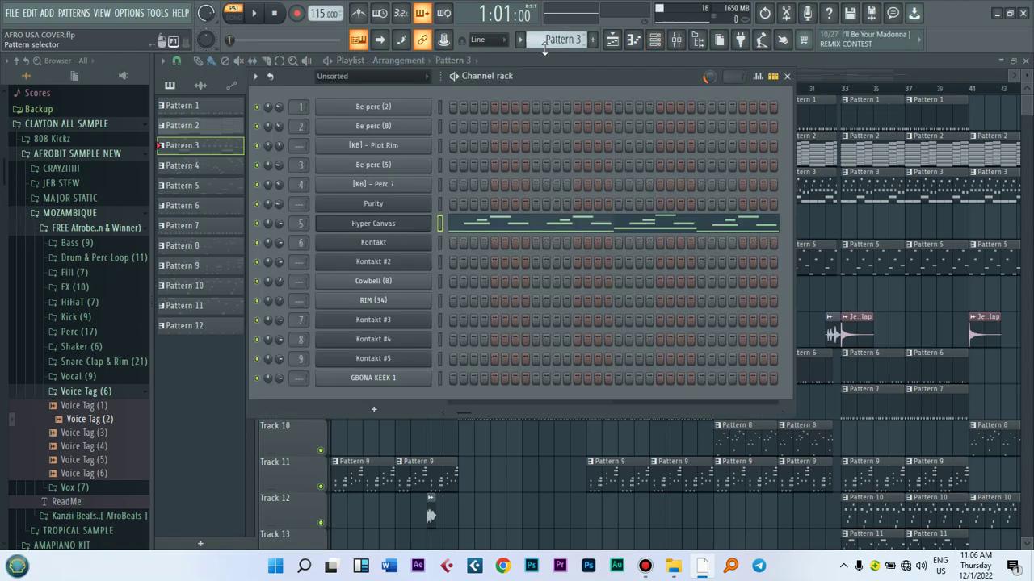
pyautogui.scroll(-9, 544, 42)
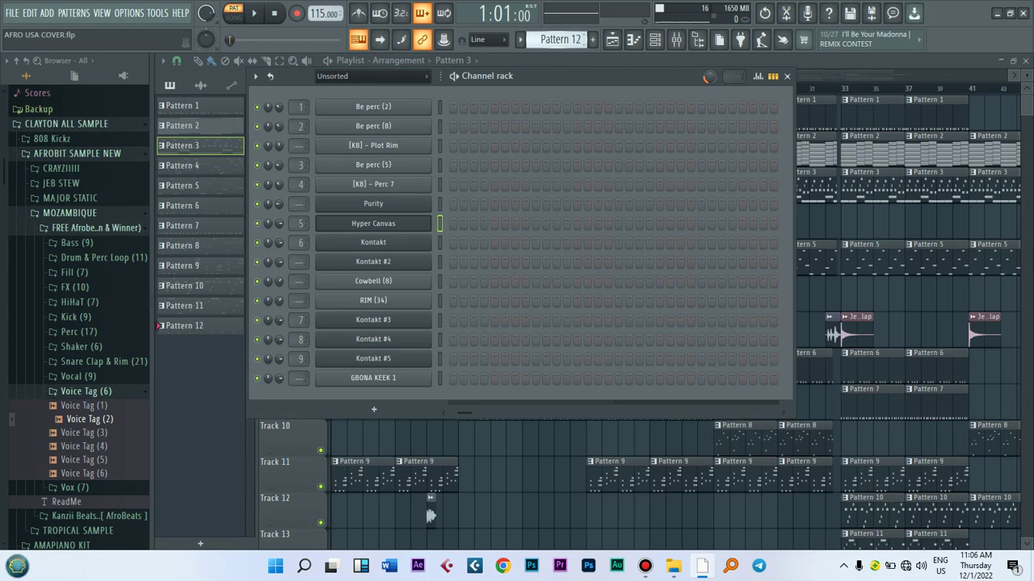
pyautogui.scroll(11, 557, 39)
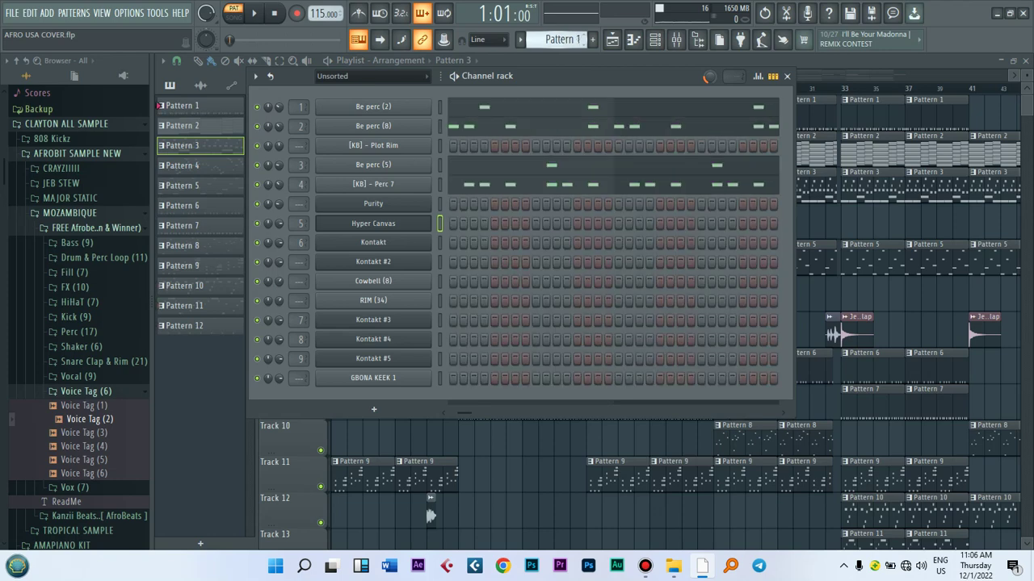
pyautogui.moveTo(554, 74); pyautogui.dragTo(595, 144)
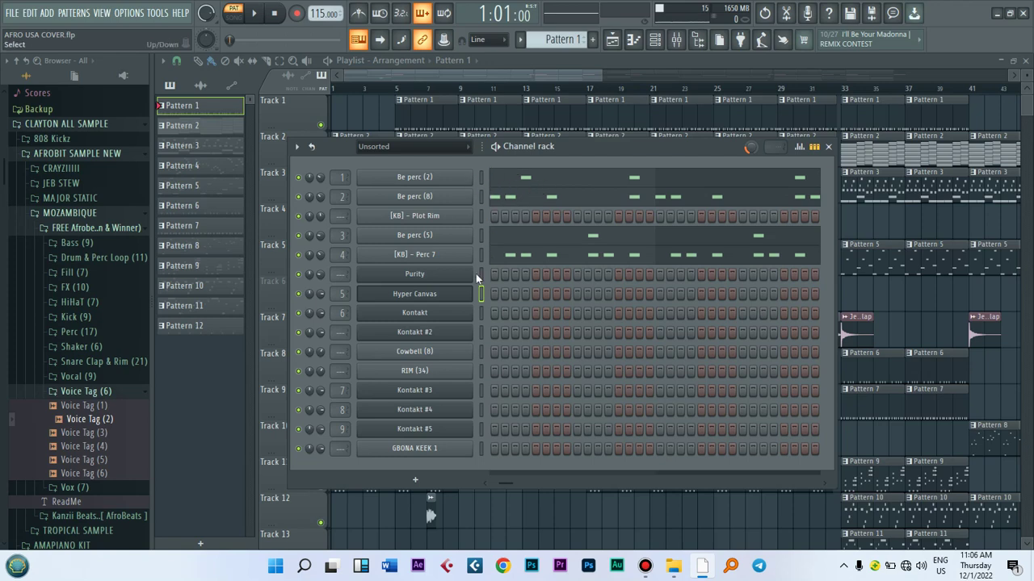
# Play back Pattern 1 in pattern mode with all of its percussion channels active
pyautogui.click(241, 24)
pyautogui.click(240, 25)
pyautogui.press('space')
pyautogui.press('space')
# Mute Be perc (8), Be perc (5) and [KB] - Perc 7, and play Pattern 1 to hear Be perc (2) alone
pyautogui.click(298, 196)
pyautogui.click(299, 235)
pyautogui.click(299, 255)
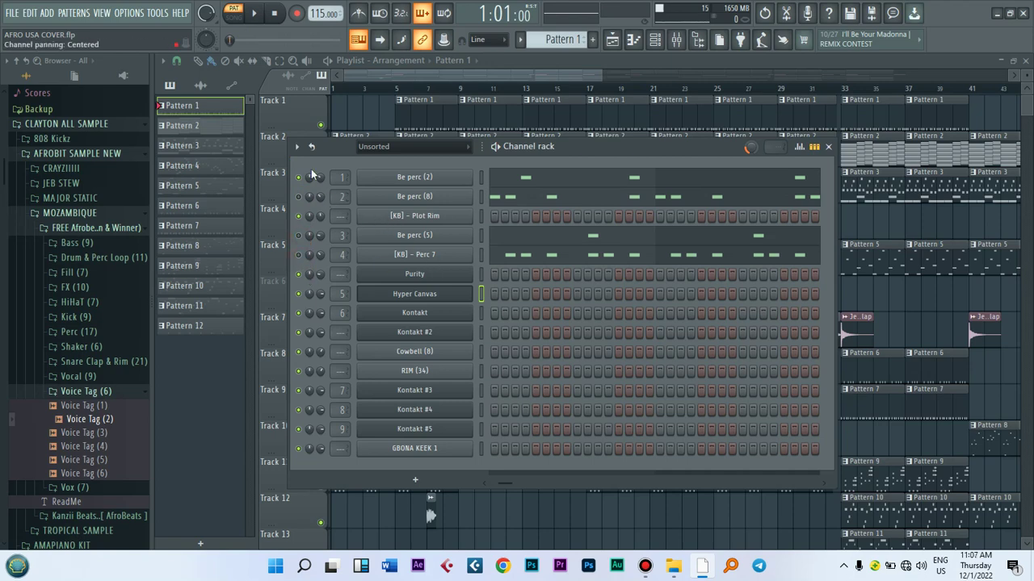
pyautogui.press('space')
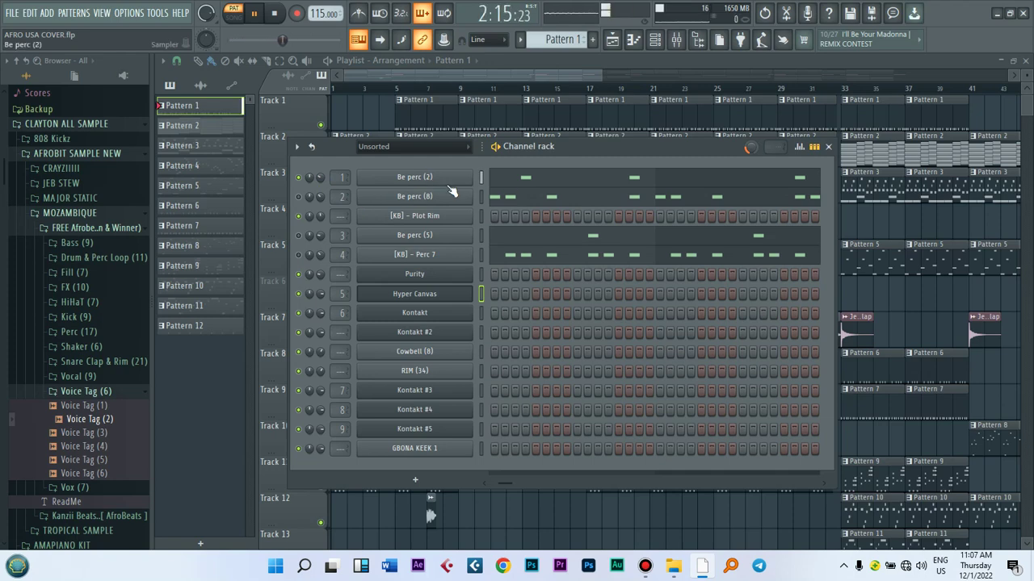
pyautogui.press('space')
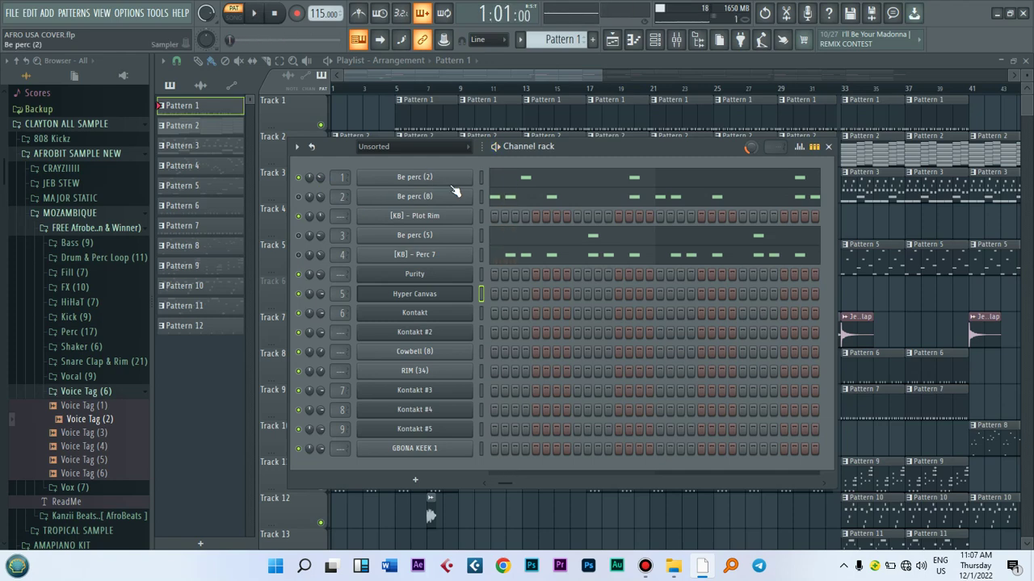
# Open the Be perc (2) channel's notes in the piano roll and audition its C5 sound
pyautogui.click(519, 178)
pyautogui.moveTo(529, 79); pyautogui.dragTo(233, 166)
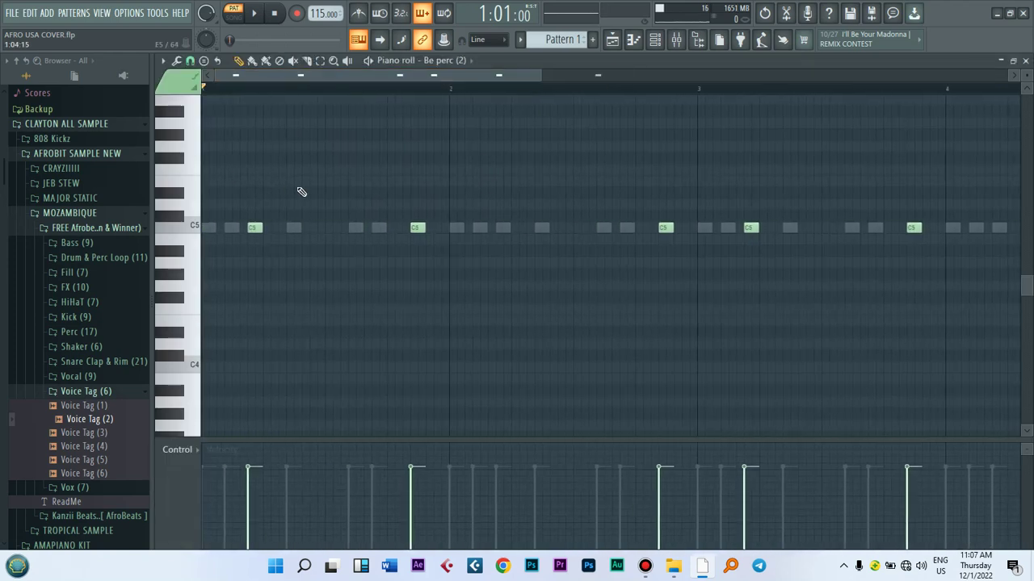
pyautogui.click(191, 224)
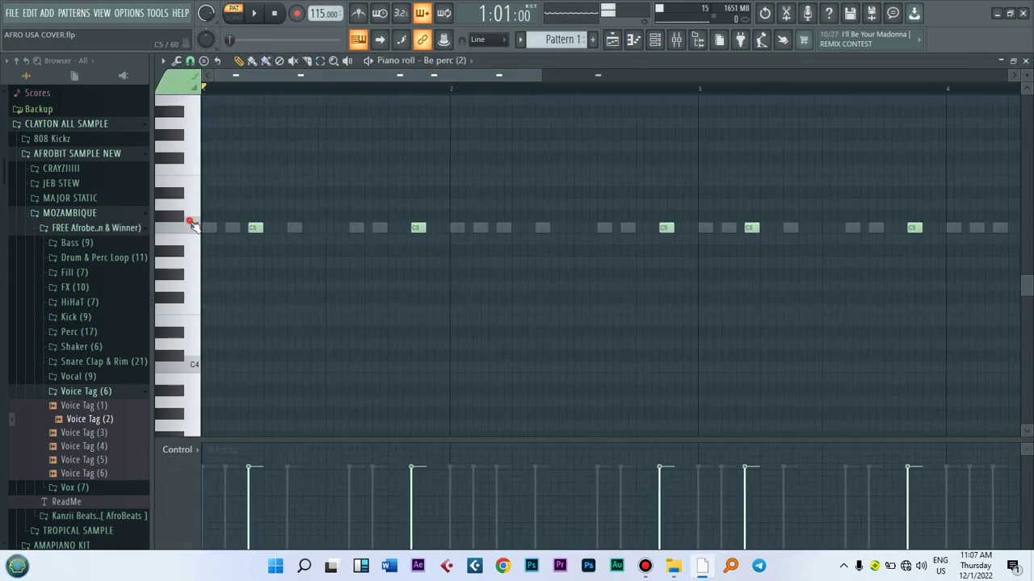
pyautogui.click(192, 226)
pyautogui.click(254, 227)
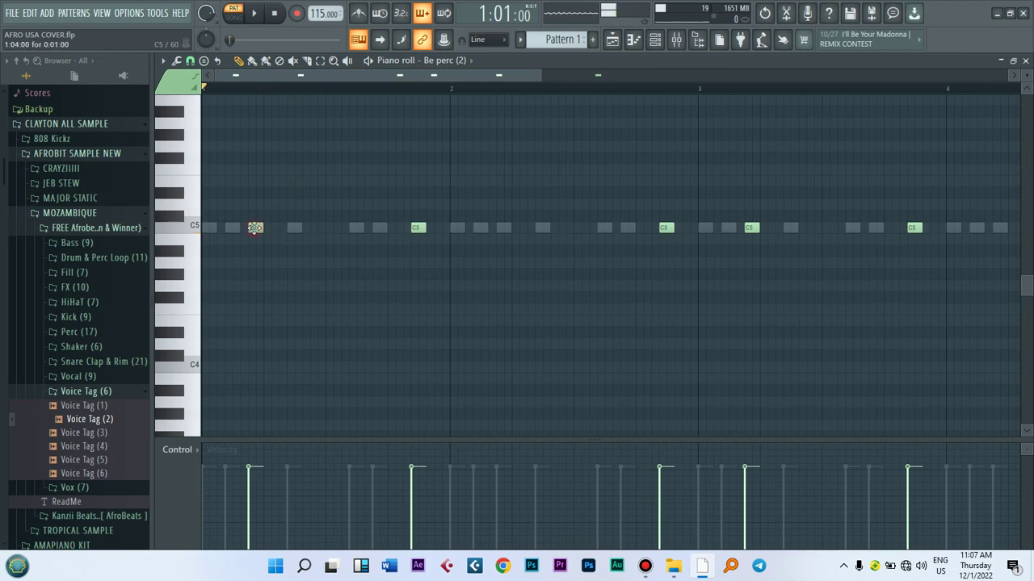
pyautogui.click(414, 227)
# Play back the Be perc (2) note pattern in the piano roll to examine its rhythm across four bars
pyautogui.press('space')
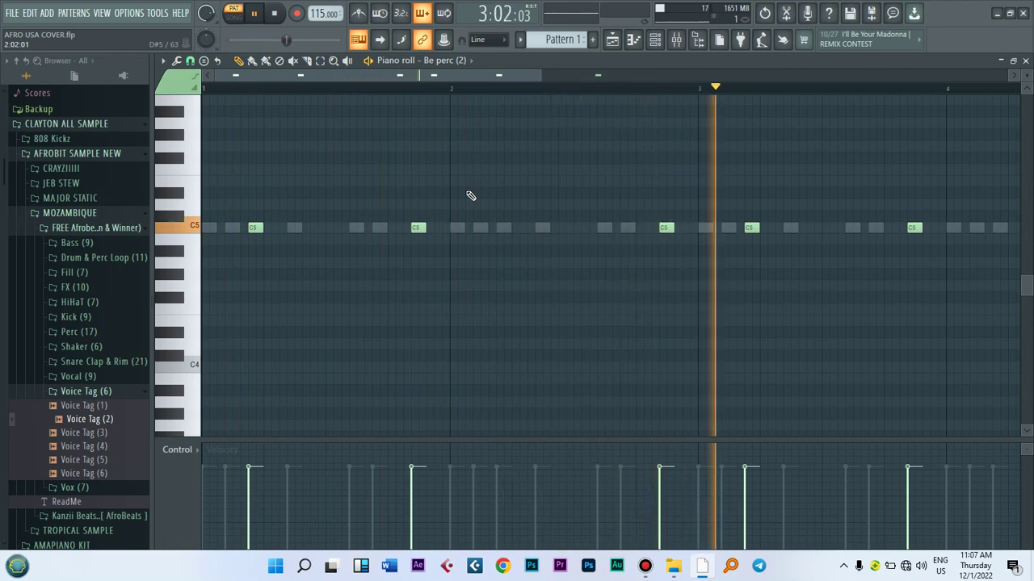
pyautogui.moveTo(542, 78); pyautogui.dragTo(651, 79)
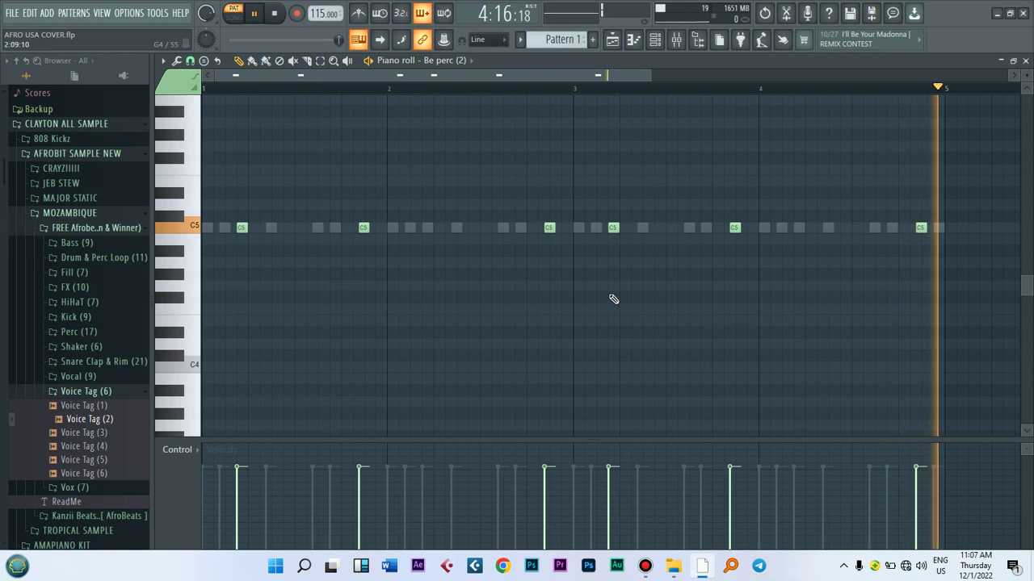
pyautogui.press('space')
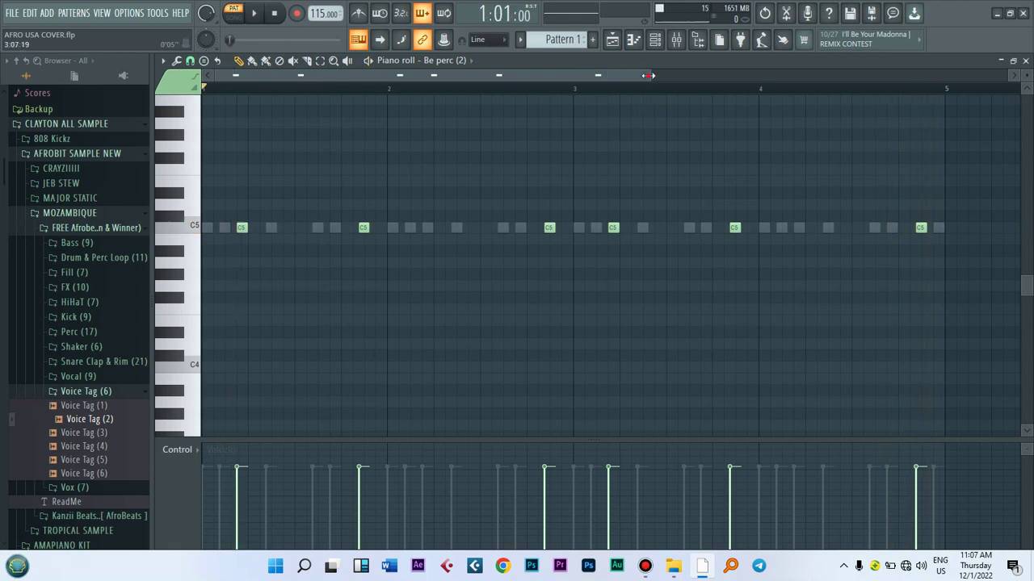
pyautogui.moveTo(649, 77); pyautogui.dragTo(592, 78)
pyautogui.press('space')
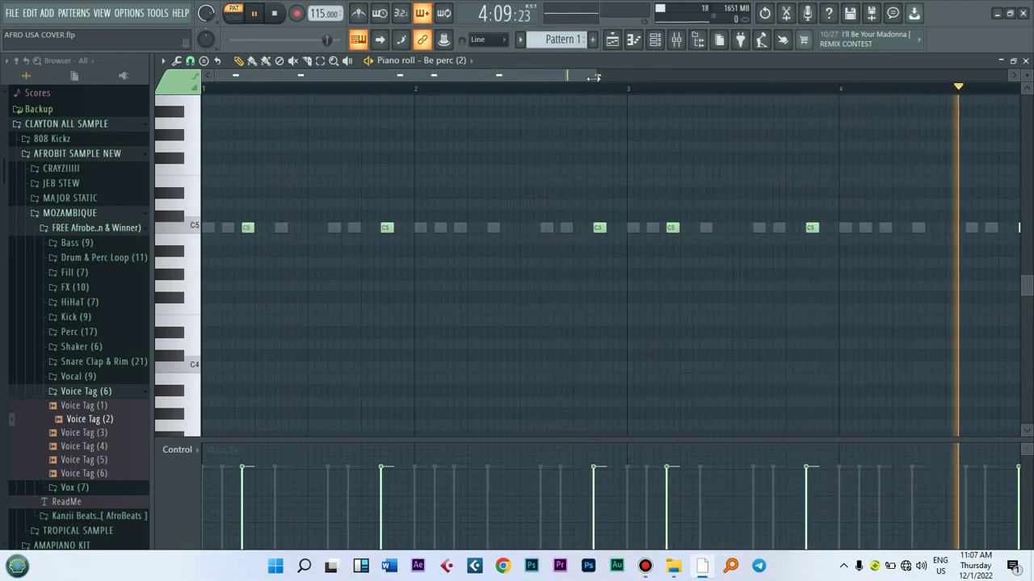
pyautogui.press('space')
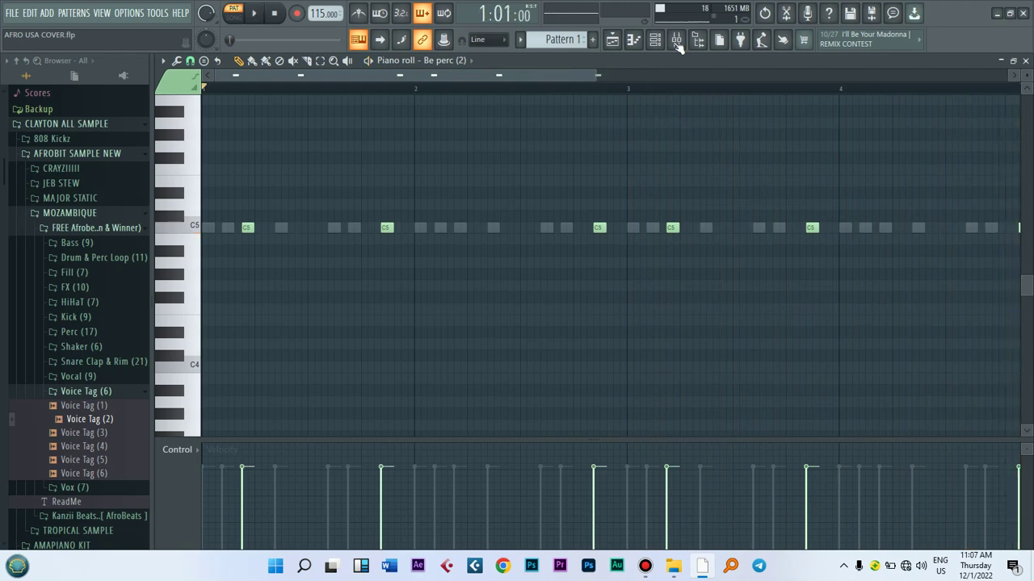
# Mute Be perc (2), unmute Be perc (8), and play its notes in the piano roll with all four bars in view
pyautogui.click(677, 44)
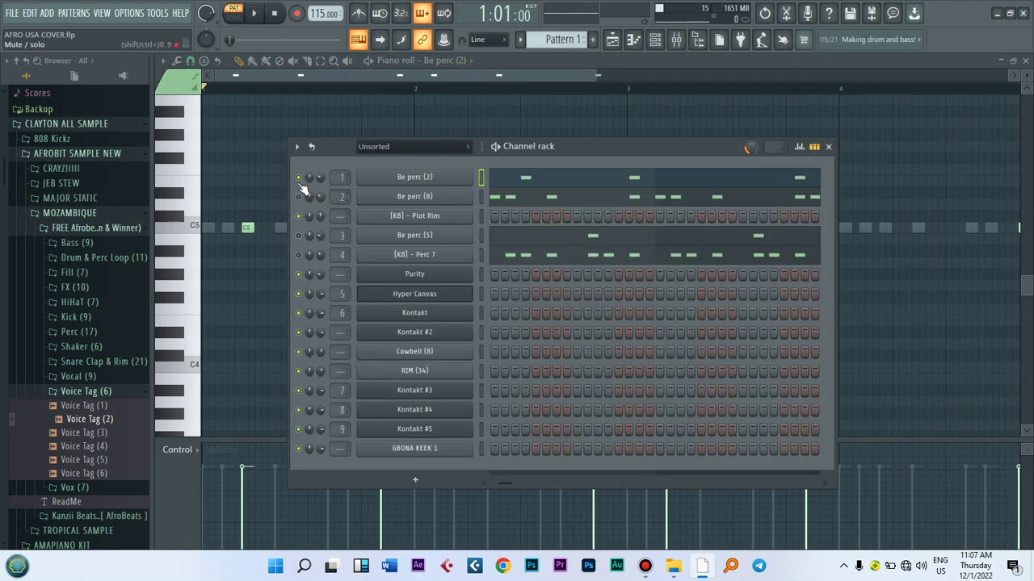
pyautogui.click(299, 180)
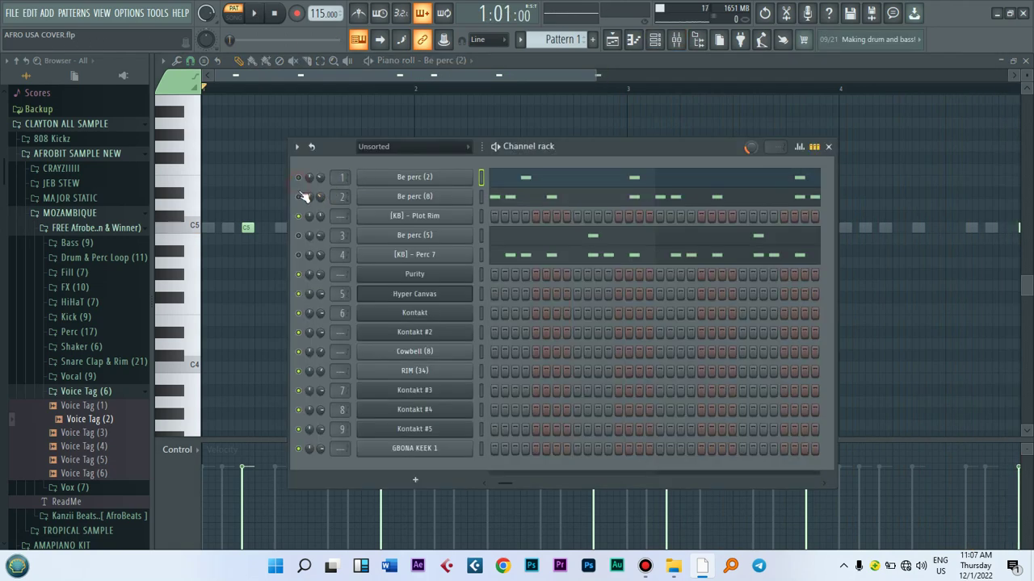
pyautogui.click(514, 198)
pyautogui.press('space')
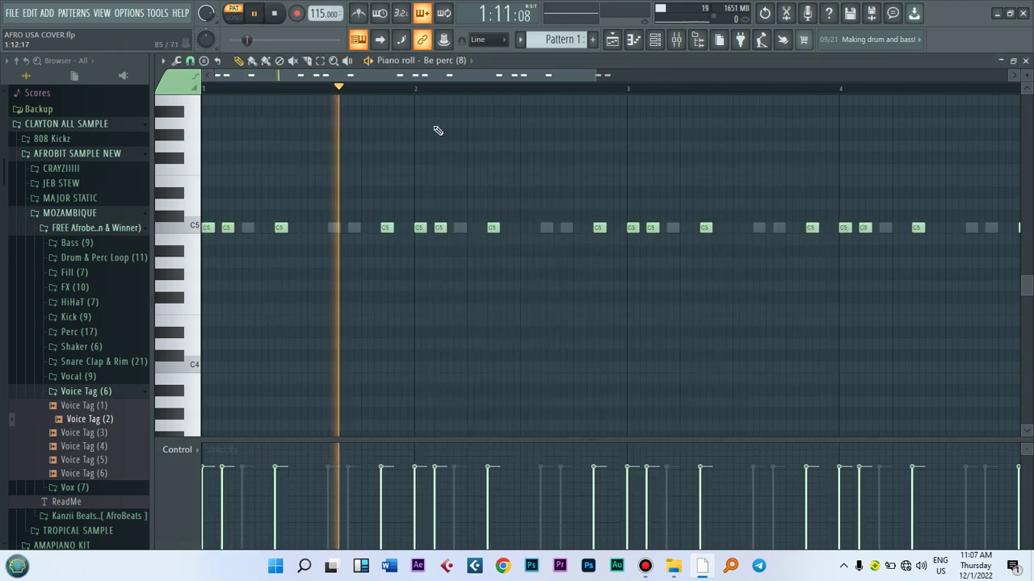
pyautogui.press('space')
pyautogui.moveTo(612, 76)
pyautogui.mouseDown()
pyautogui.moveTo(624, 88)
pyautogui.moveTo(611, 87)
pyautogui.mouseUp()
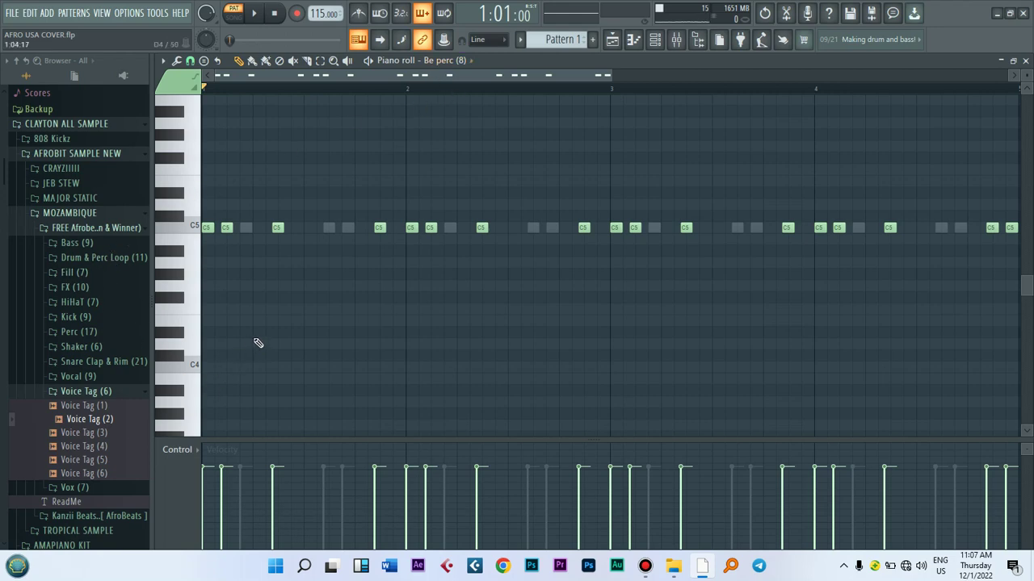
# Collapse the MOZAMBIQUE sample folder in the browser and play back the Be perc (8) note pattern
pyautogui.click(61, 230)
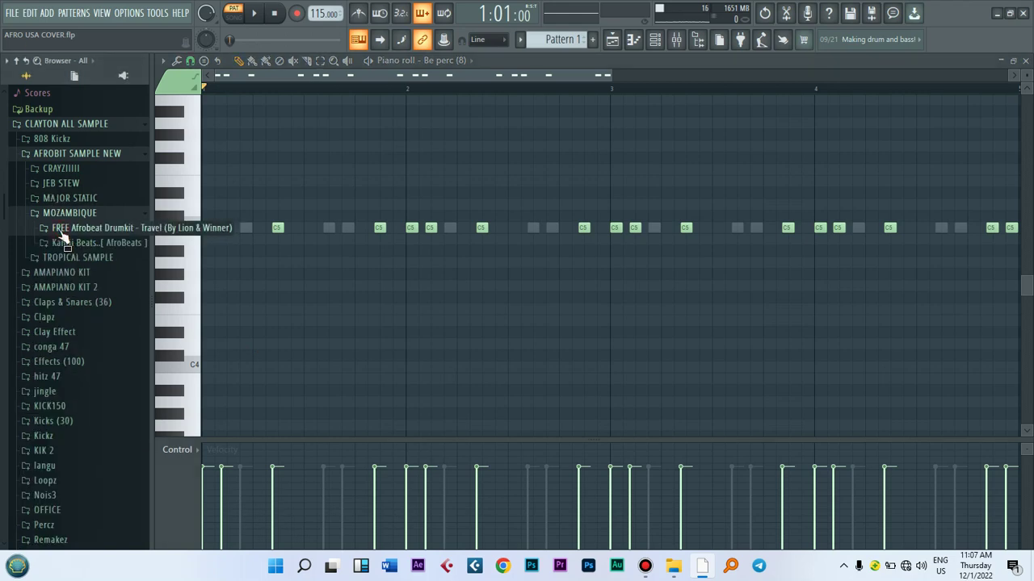
pyautogui.click(48, 216)
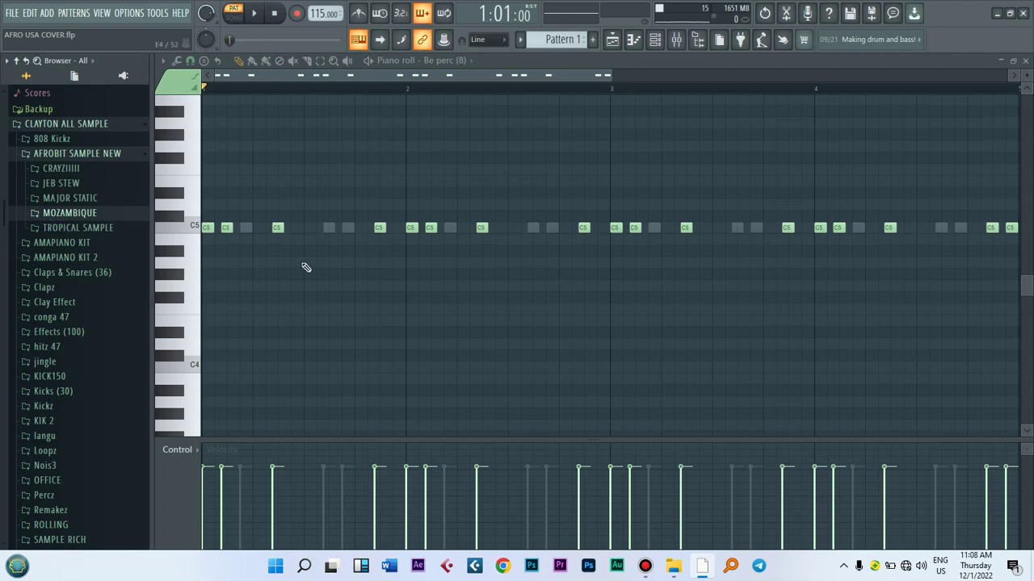
pyautogui.press('space')
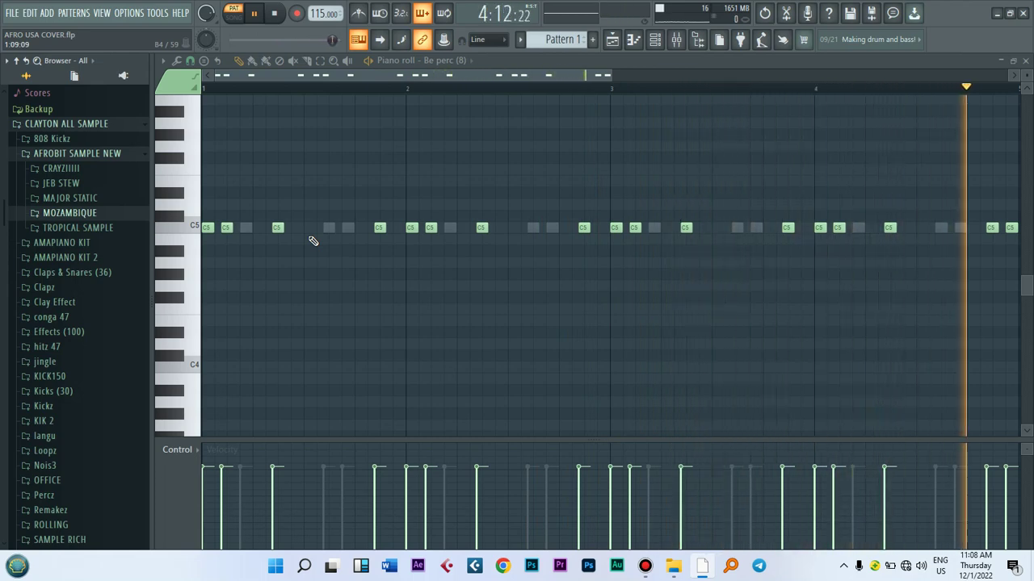
pyautogui.press('space')
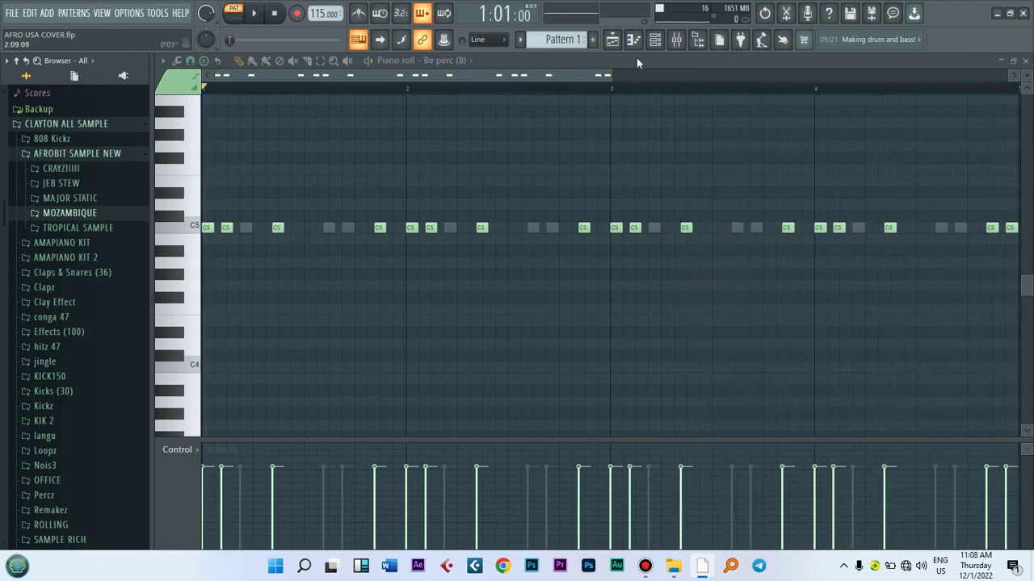
# Mute Be perc (8), unmute Be perc (5), and open the Be perc (5) notes in the piano roll
pyautogui.click(654, 41)
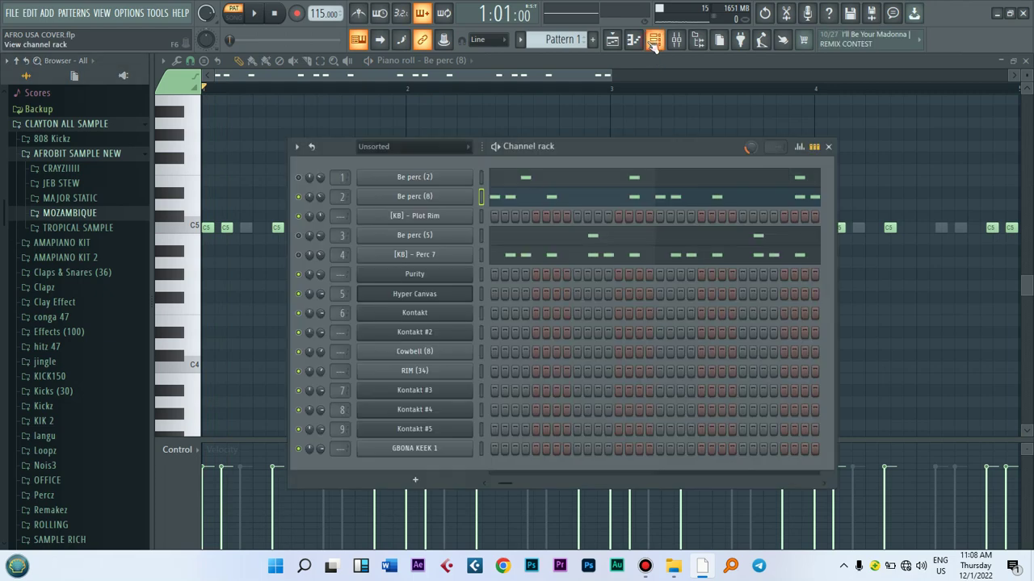
pyautogui.click(299, 198)
pyautogui.click(300, 236)
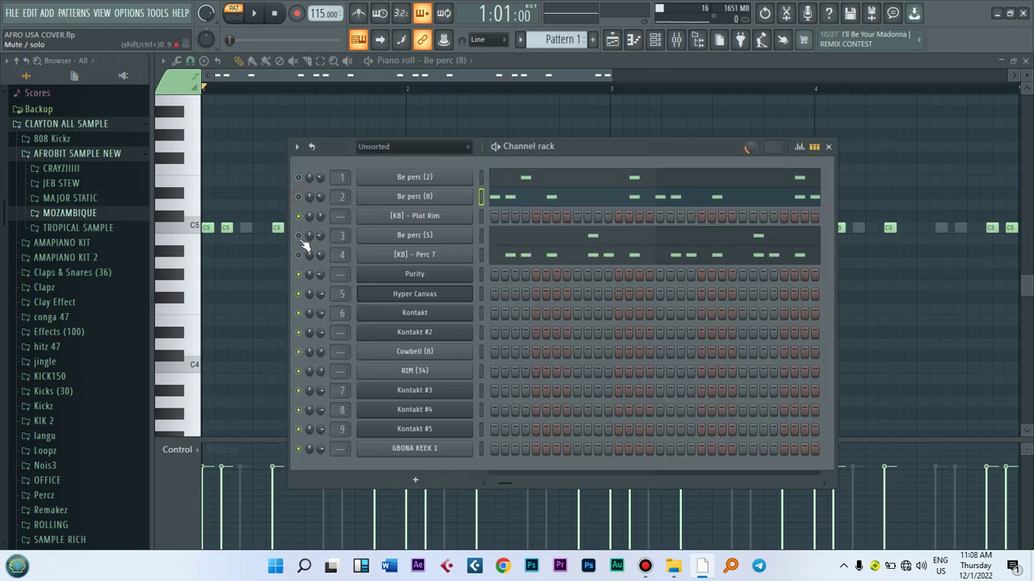
pyautogui.click(546, 242)
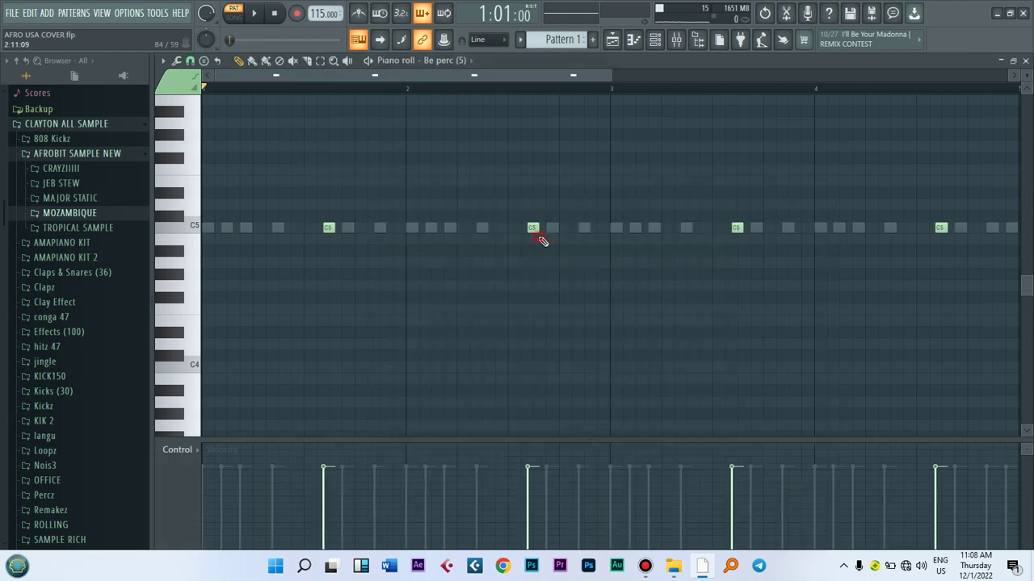
# Audition the C5 sound of Be perc (5) and play back its four-bar note pattern
pyautogui.click(179, 228)
pyautogui.click(180, 228)
pyautogui.click(187, 227)
pyautogui.click(191, 228)
pyautogui.click(192, 228)
pyautogui.press('space')
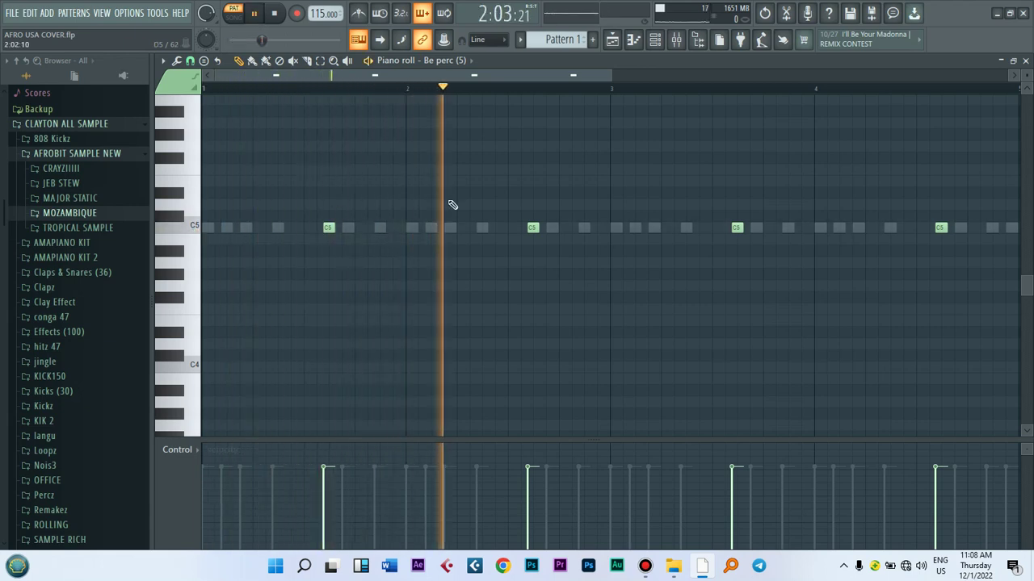
pyautogui.moveTo(613, 76)
pyautogui.mouseDown()
pyautogui.moveTo(641, 74)
pyautogui.moveTo(611, 72)
pyautogui.mouseUp()
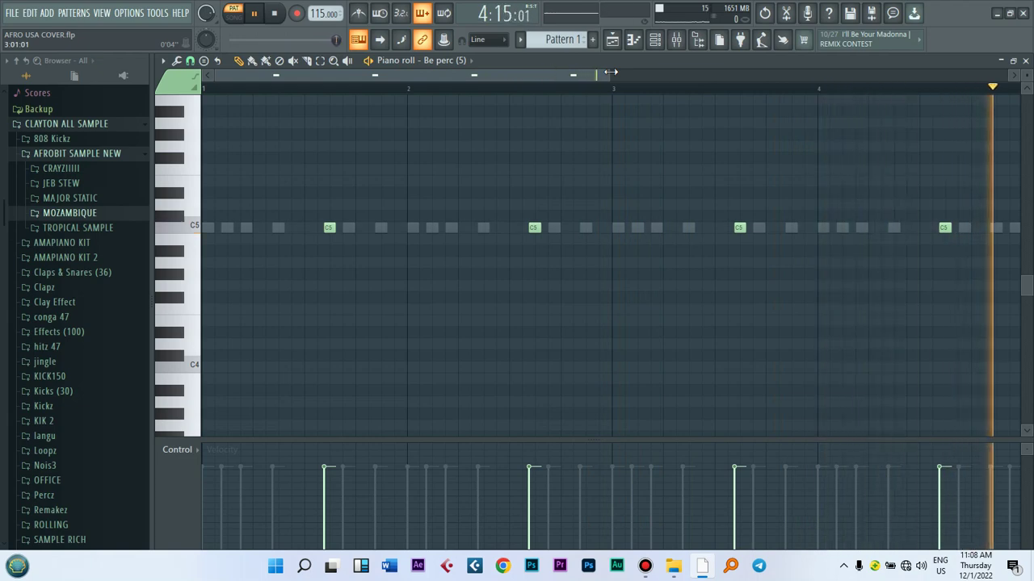
pyautogui.press('space')
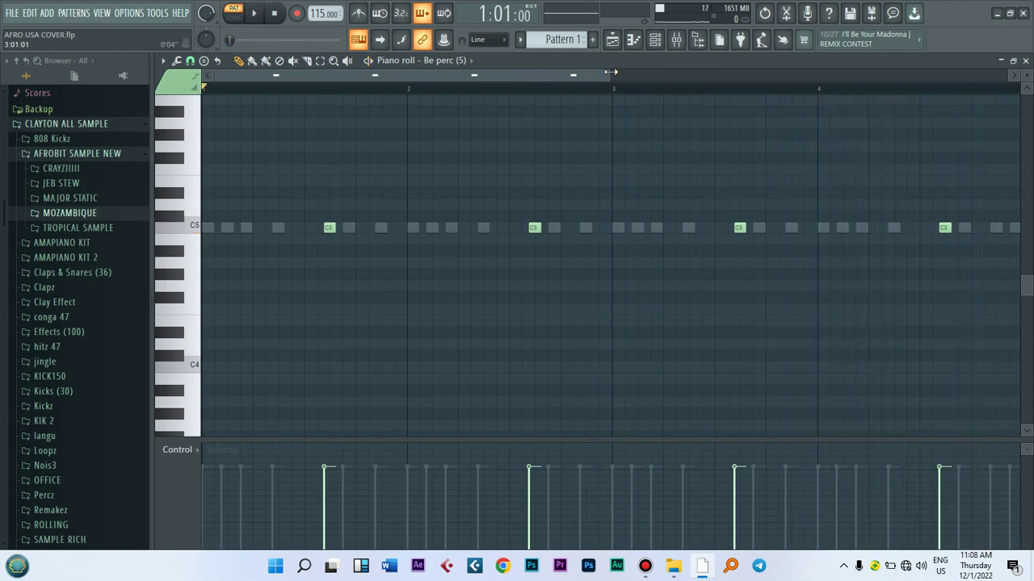
# Open the [KB] - Perc 7 channel's notes in the piano roll and audition its C5 sound
pyautogui.click(655, 41)
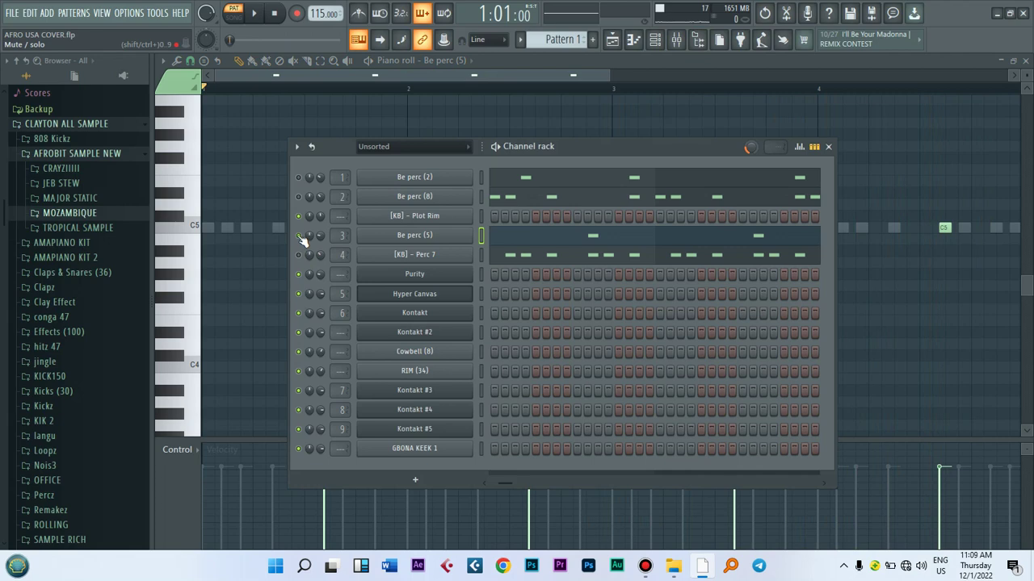
pyautogui.click(519, 255)
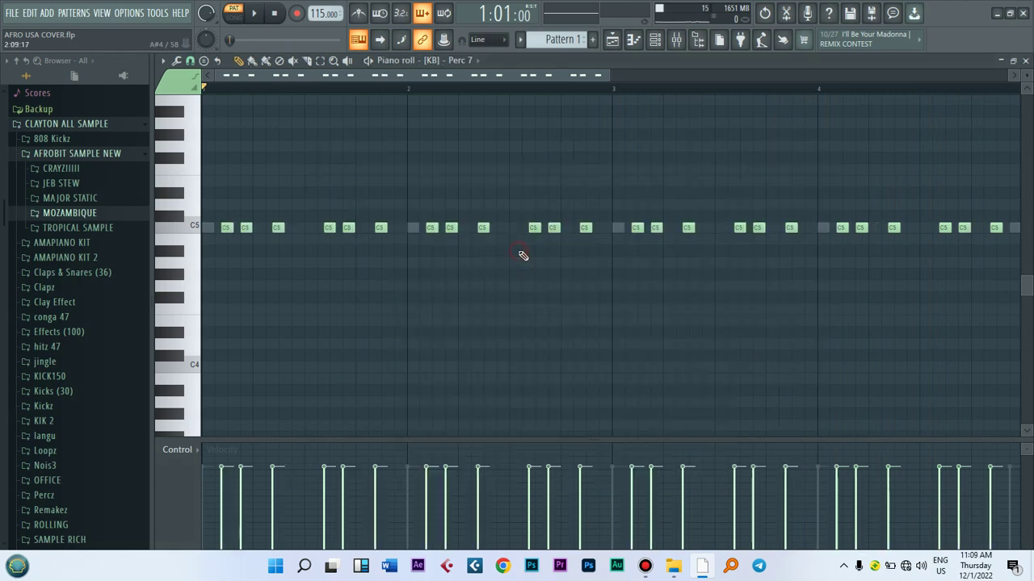
pyautogui.click(183, 227)
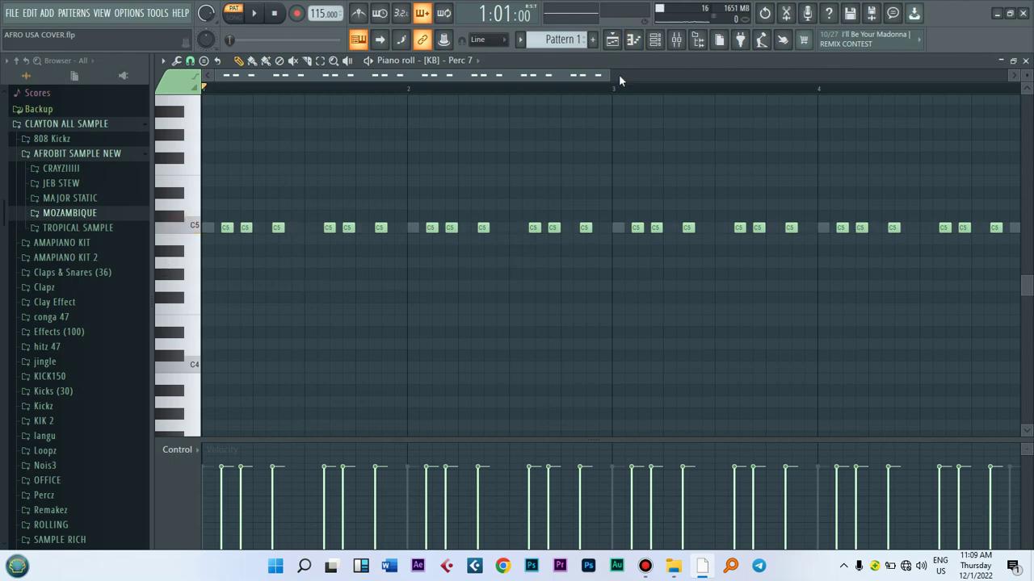
# Play back the [KB] - Perc 7 note pattern twice with the piano roll view narrowed to about three bars
pyautogui.moveTo(609, 75); pyautogui.dragTo(498, 97)
pyautogui.press('space')
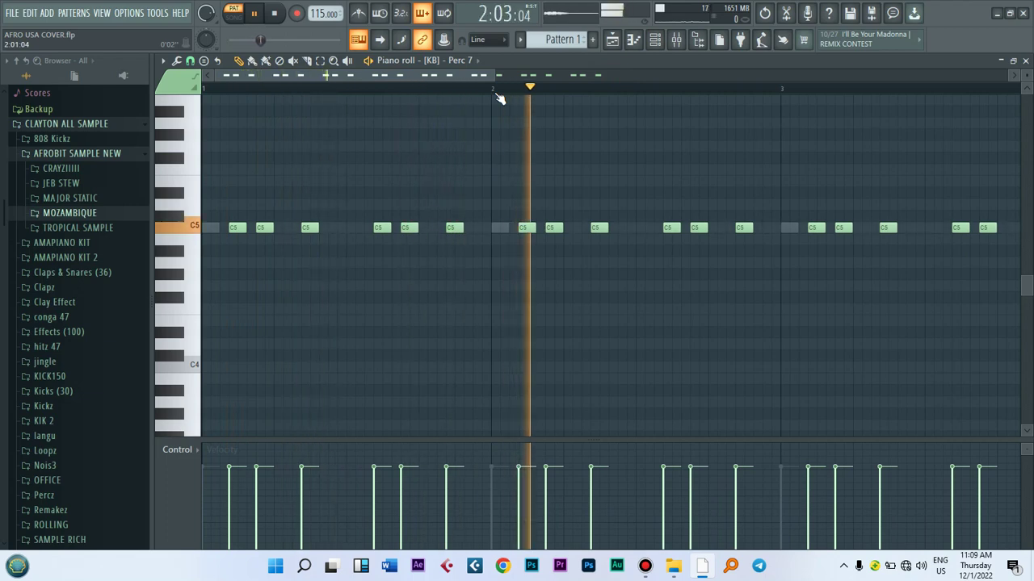
pyautogui.press('space')
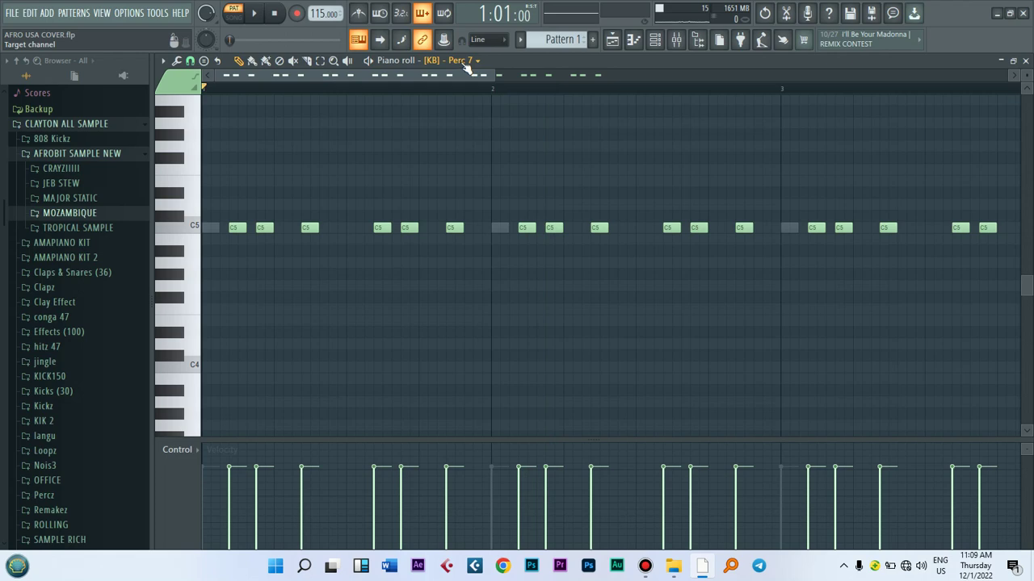
pyautogui.press('space')
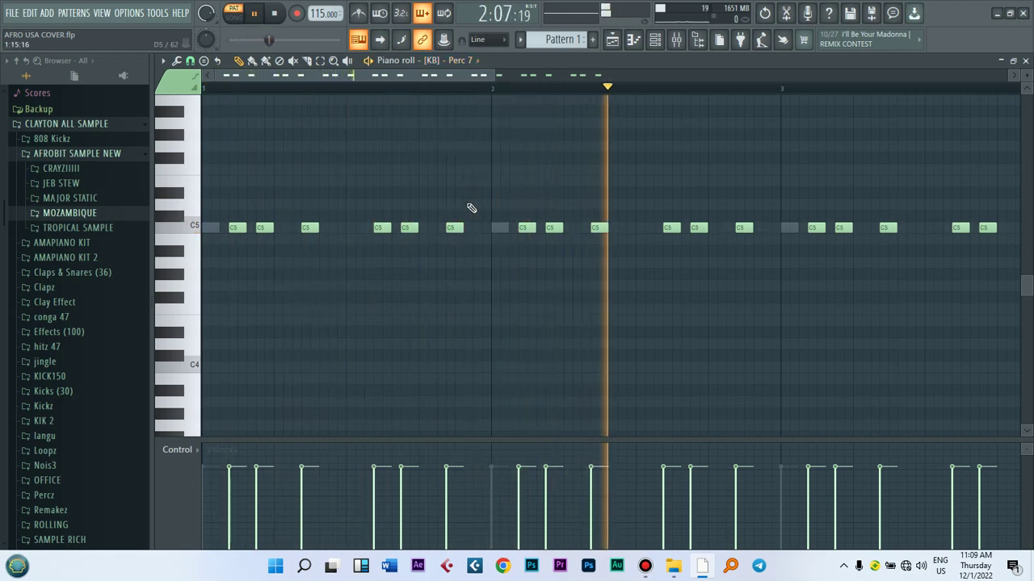
pyautogui.press('space')
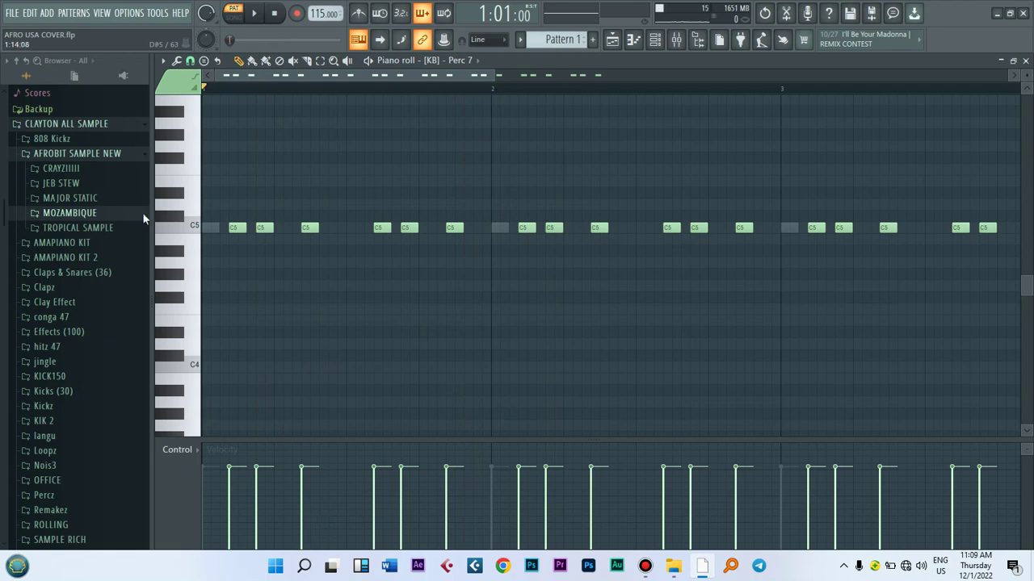
# Look through the JEB STEW and CRAYZIIIII sample folders in the browser and collapse each one
pyautogui.click(58, 183)
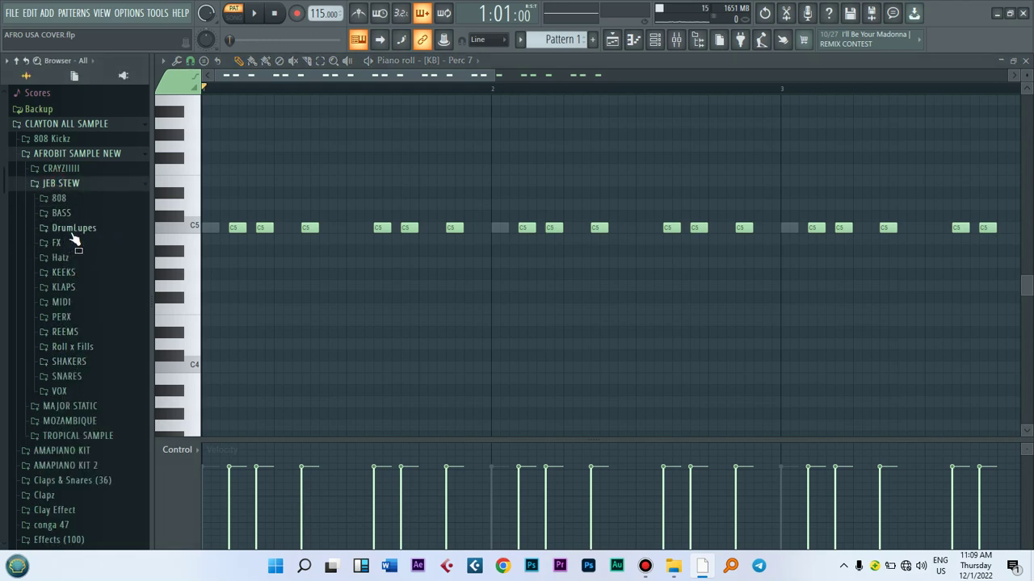
pyautogui.click(64, 184)
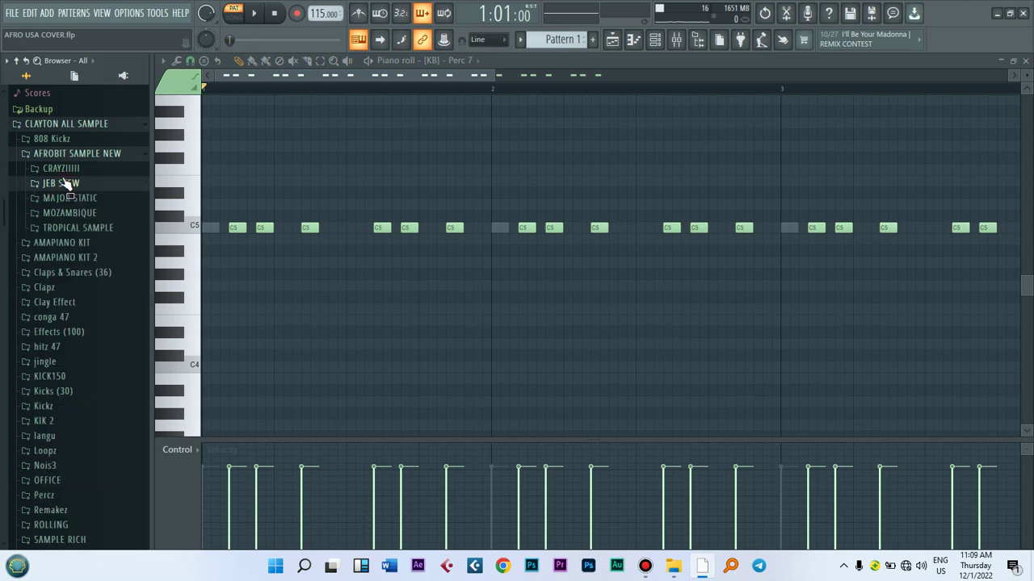
pyautogui.click(62, 170)
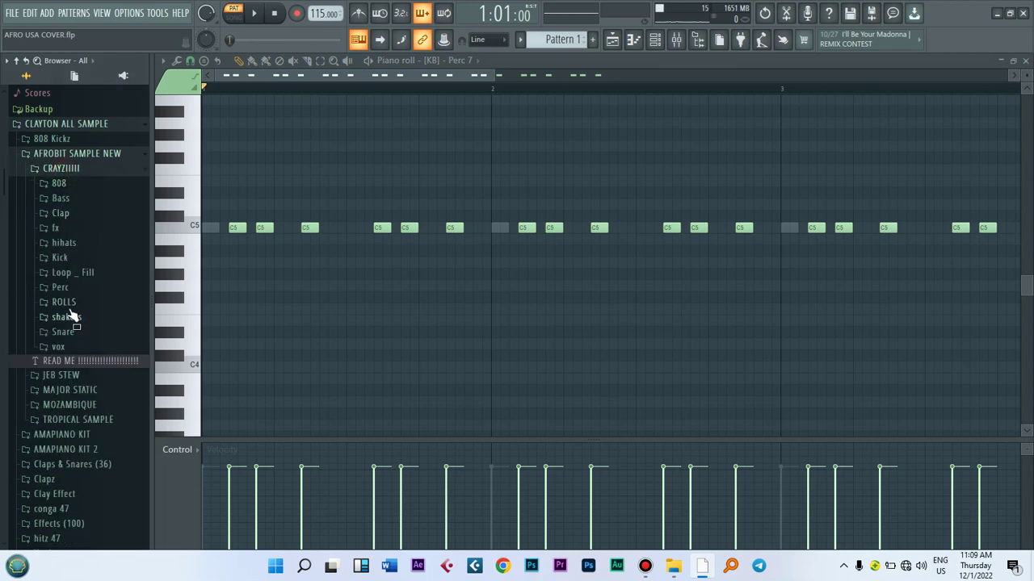
pyautogui.click(68, 170)
# Audition several [MS] Precussion samples in the MAJOR STATIC Percussions folder, including numbers 10 and 2, and collapse both folders
pyautogui.click(70, 202)
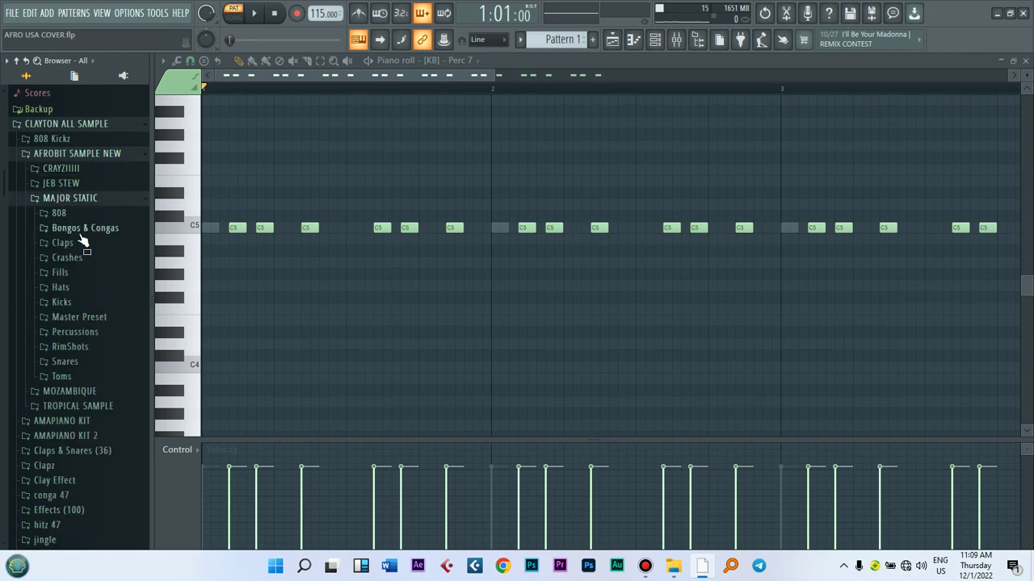
pyautogui.click(72, 334)
pyautogui.click(80, 367)
pyautogui.click(81, 393)
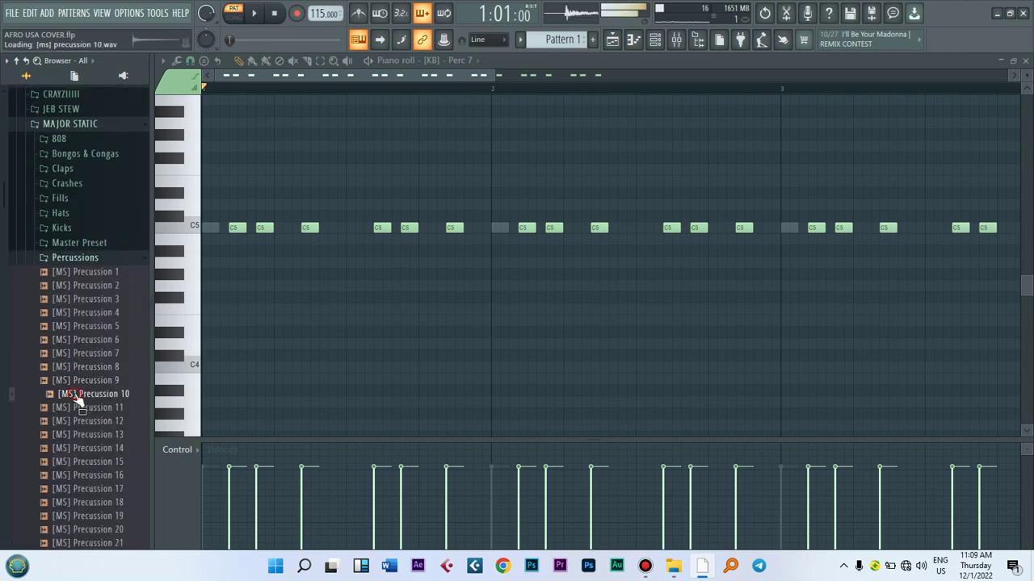
pyautogui.click(84, 449)
pyautogui.click(90, 529)
pyautogui.click(89, 285)
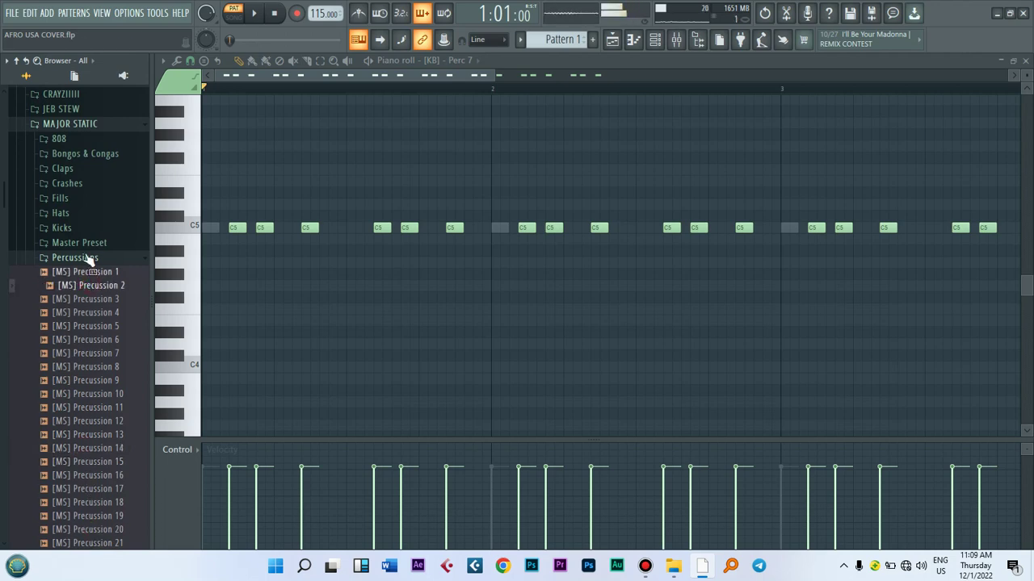
pyautogui.click(75, 264)
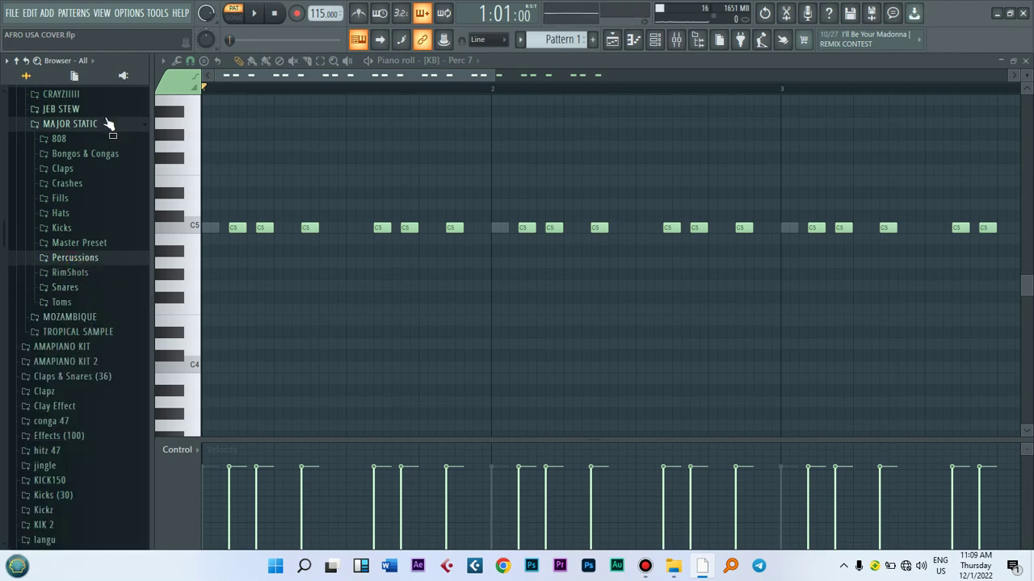
pyautogui.click(71, 126)
# Play back the [KB] - Perc 7 pattern with all four bars in view in the piano roll
pyautogui.press('space')
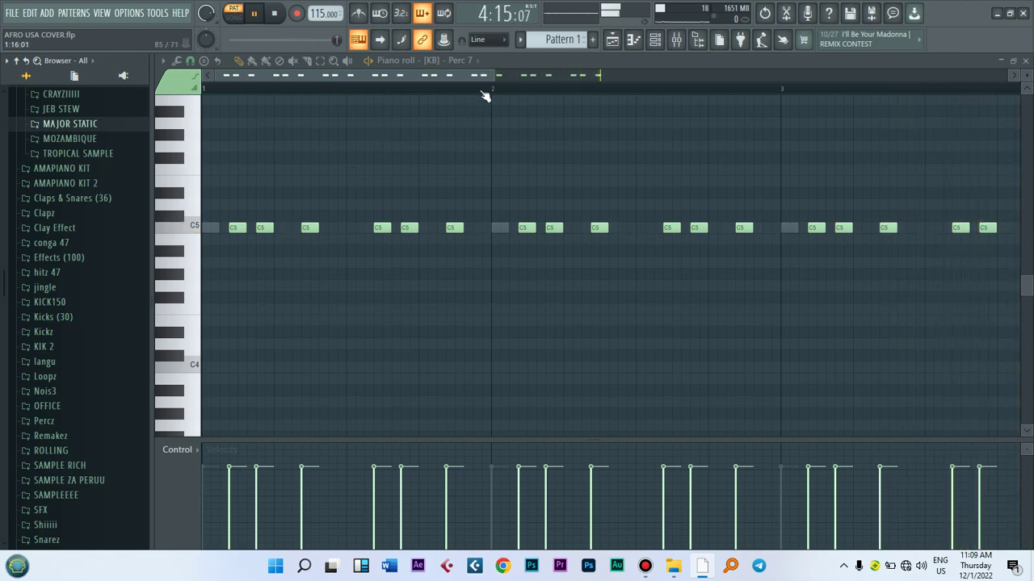
pyautogui.moveTo(495, 74); pyautogui.dragTo(613, 73)
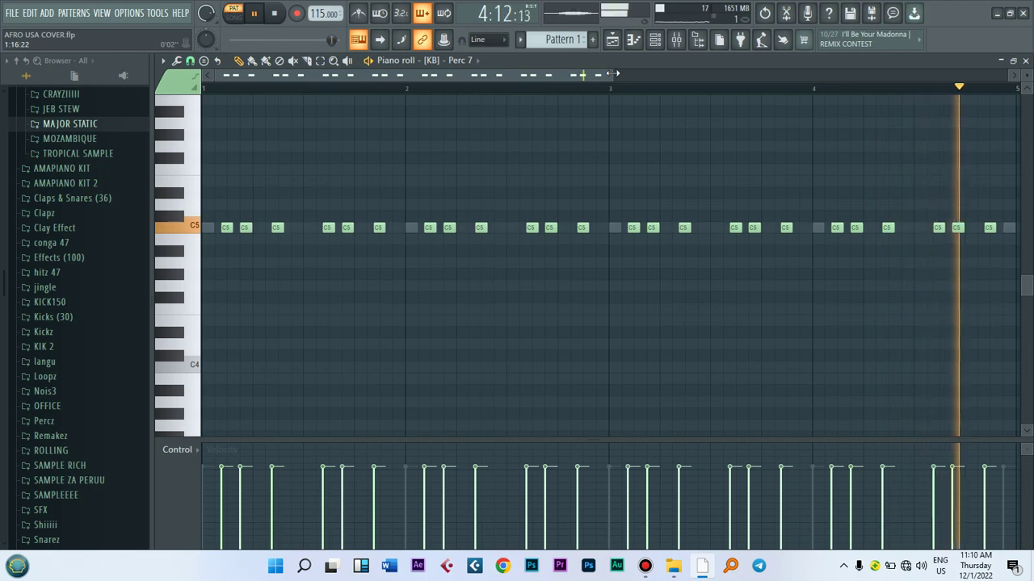
pyautogui.press('space')
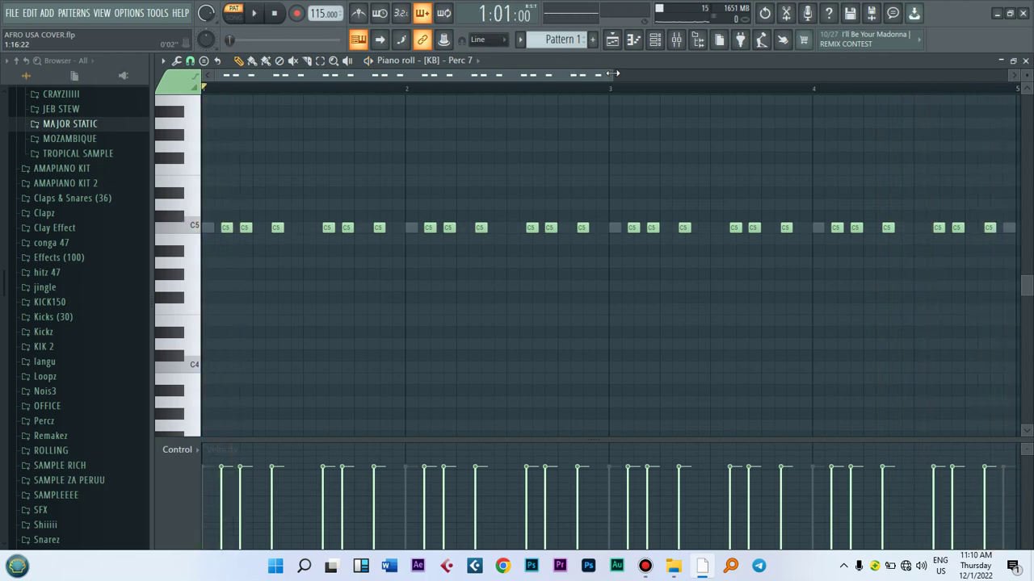
# Unmute the remaining percussion channels in the channel rack and play all of Pattern 1 together
pyautogui.click(660, 42)
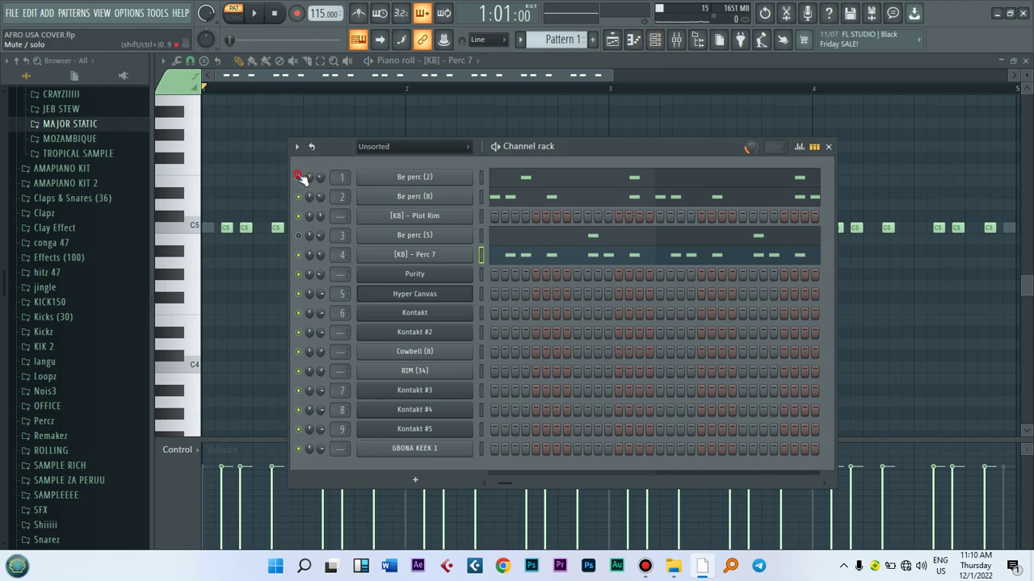
pyautogui.click(299, 236)
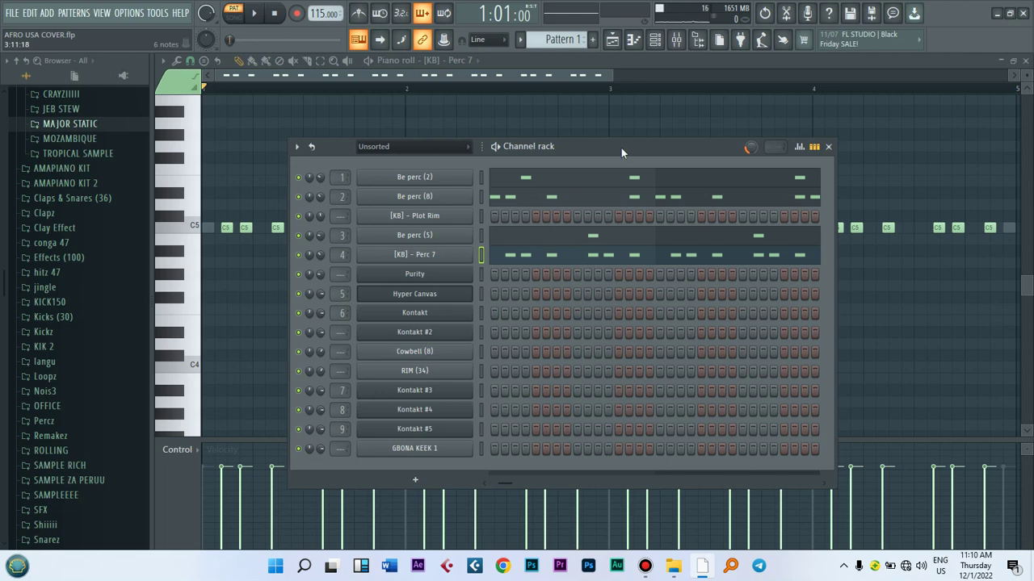
pyautogui.press('space')
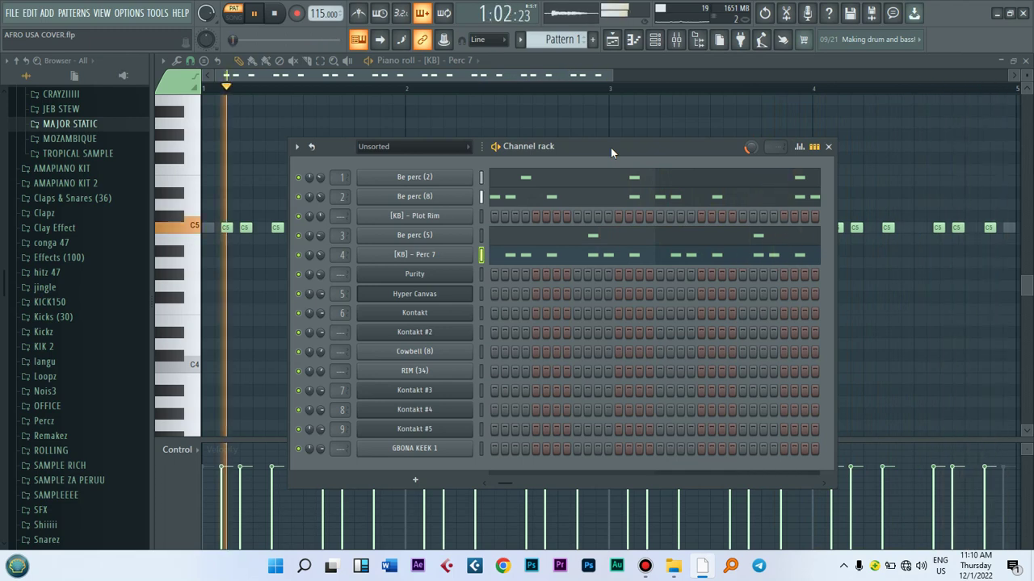
pyautogui.press('space')
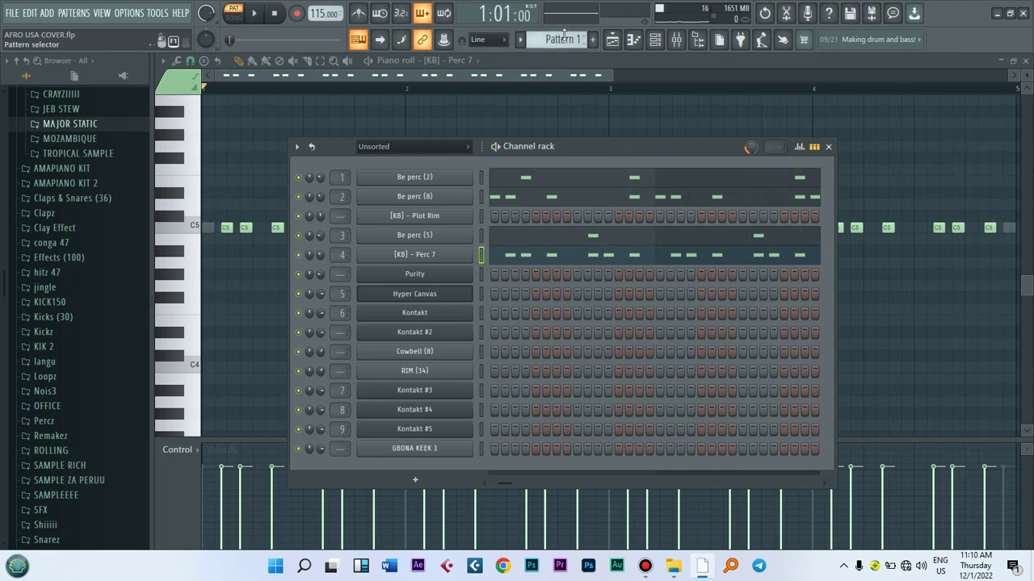
# Switch to Pattern 2 and open the Purity instrument to show its preset list with the Piano sound 1st Impression
pyautogui.scroll(-1, 557, 38)
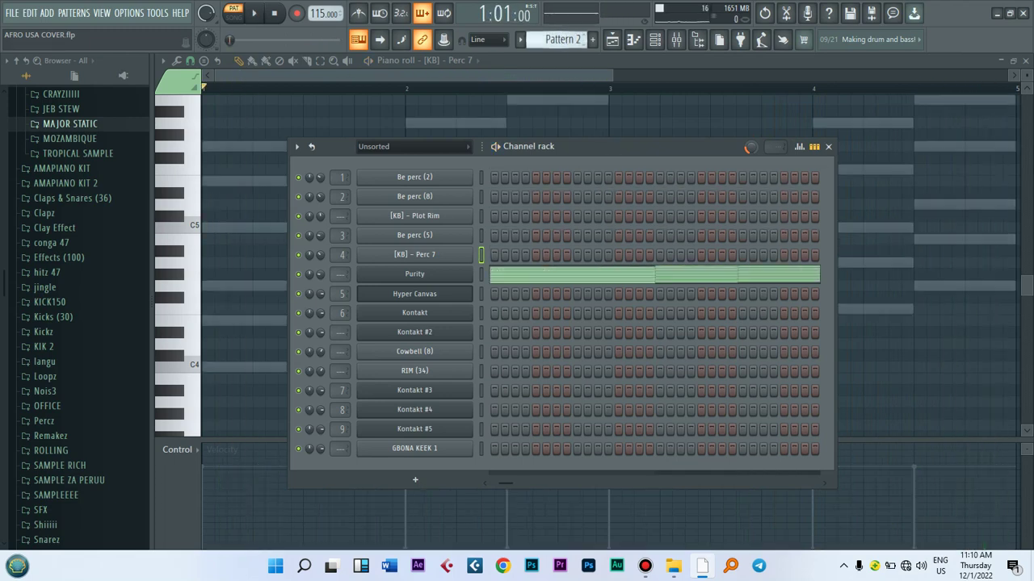
pyautogui.click(410, 274)
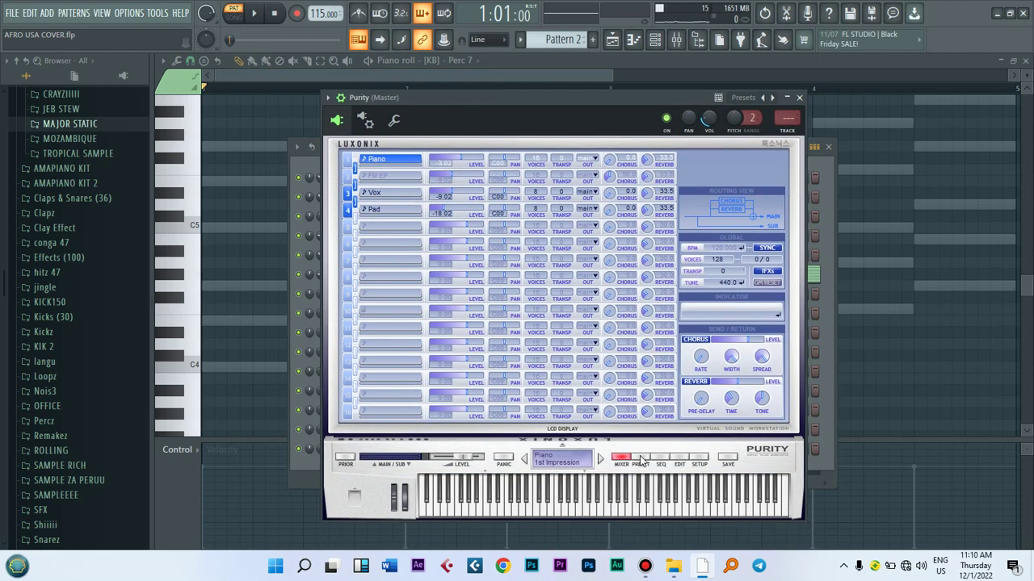
pyautogui.click(641, 460)
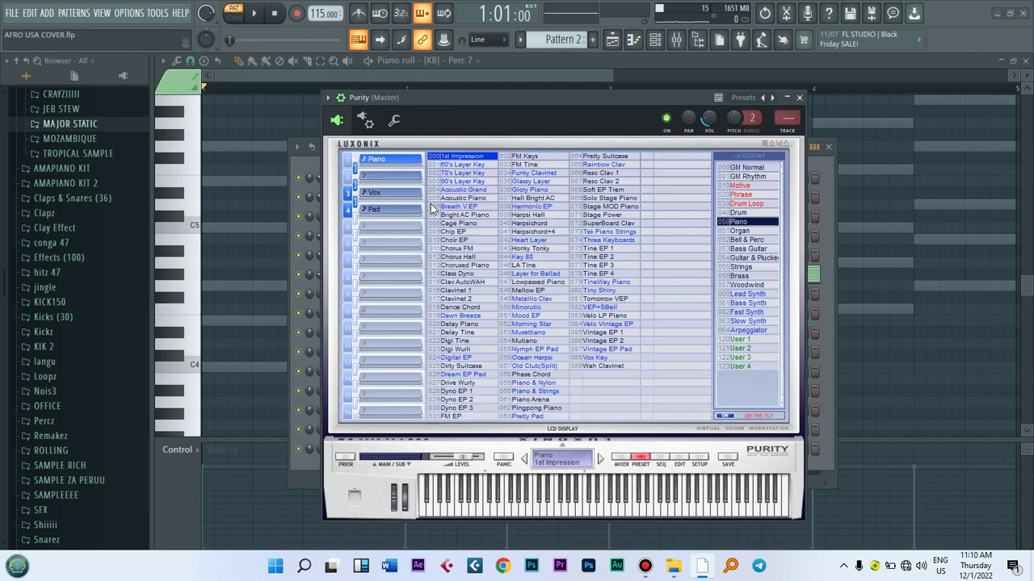
# Open the Purity chord notes of Pattern 2 in the piano roll and audition the keys around C5
pyautogui.click(615, 44)
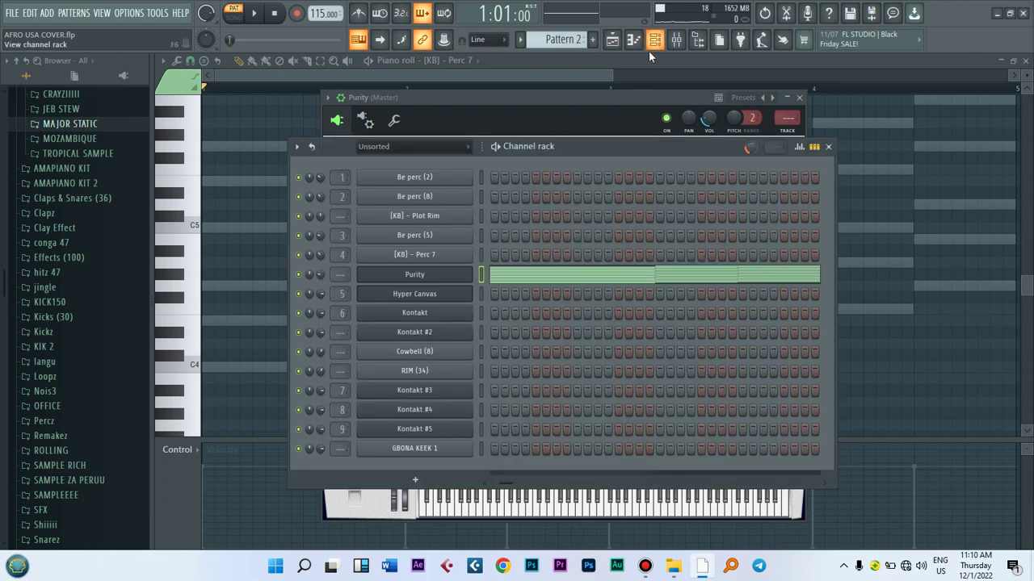
pyautogui.click(519, 280)
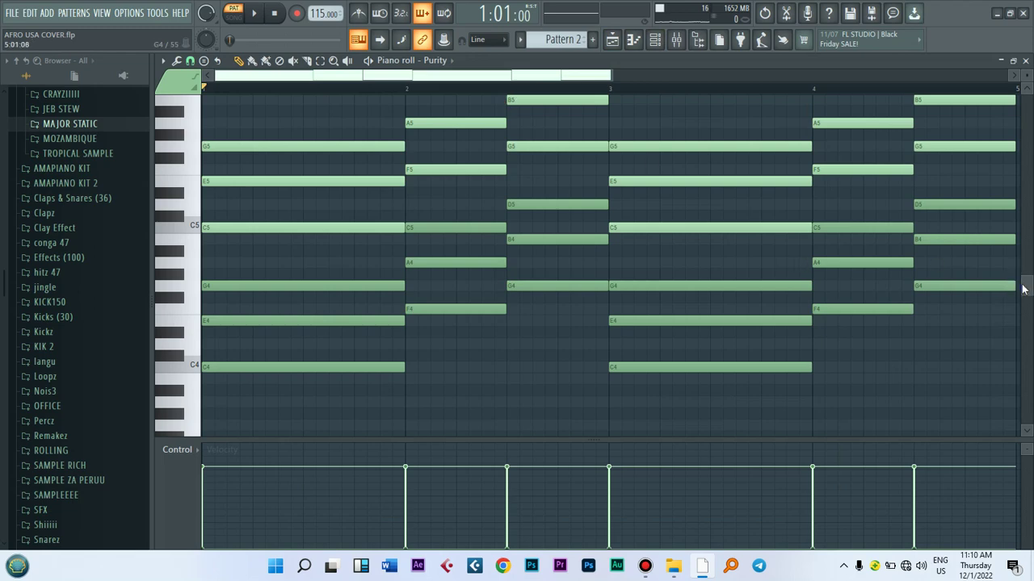
pyautogui.scroll(5, 420, 312)
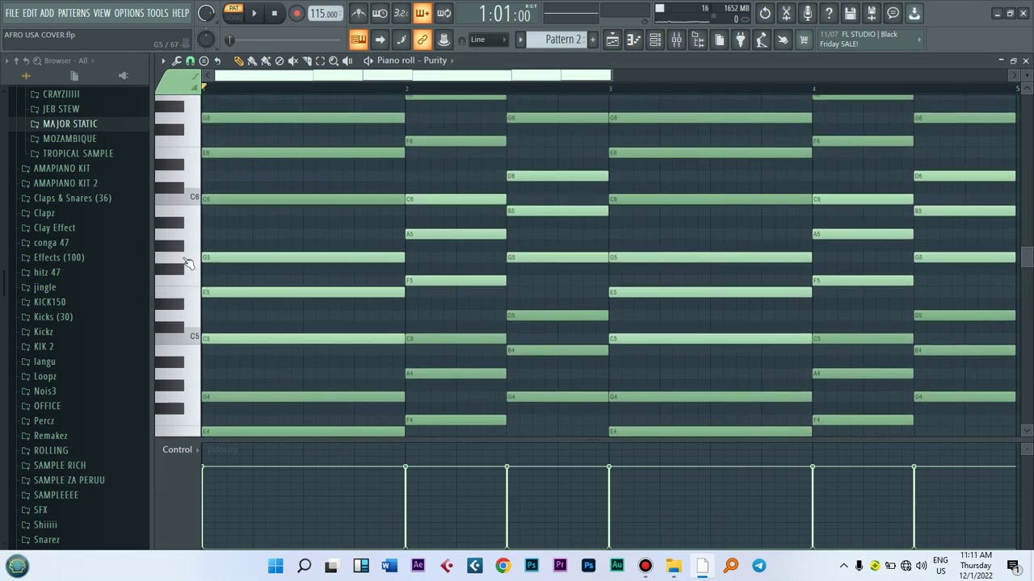
pyautogui.moveTo(185, 319); pyautogui.dragTo(189, 335)
# Play back the four-bar Purity chord progression of Pattern 2
pyautogui.press('space')
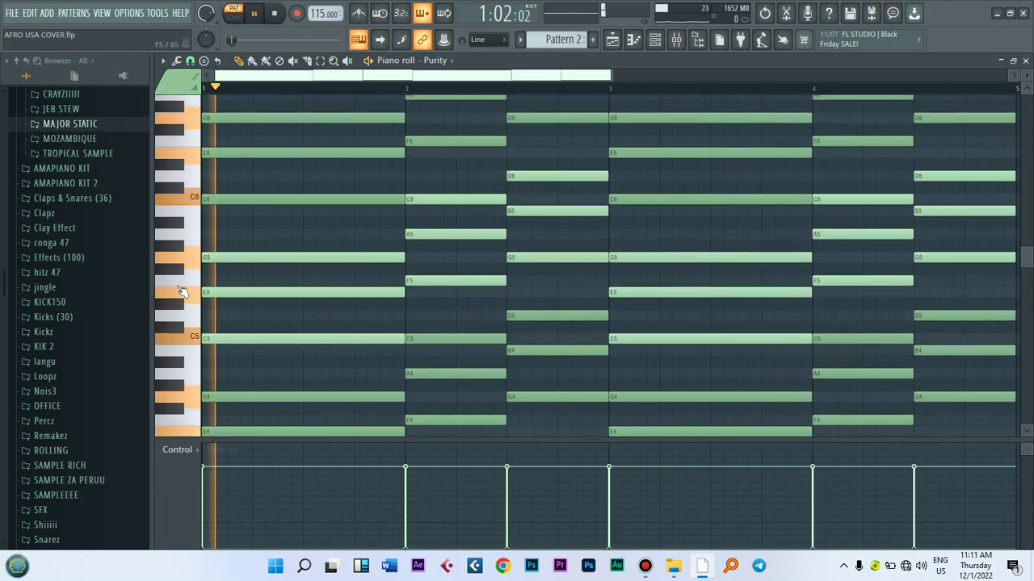
pyautogui.press('space')
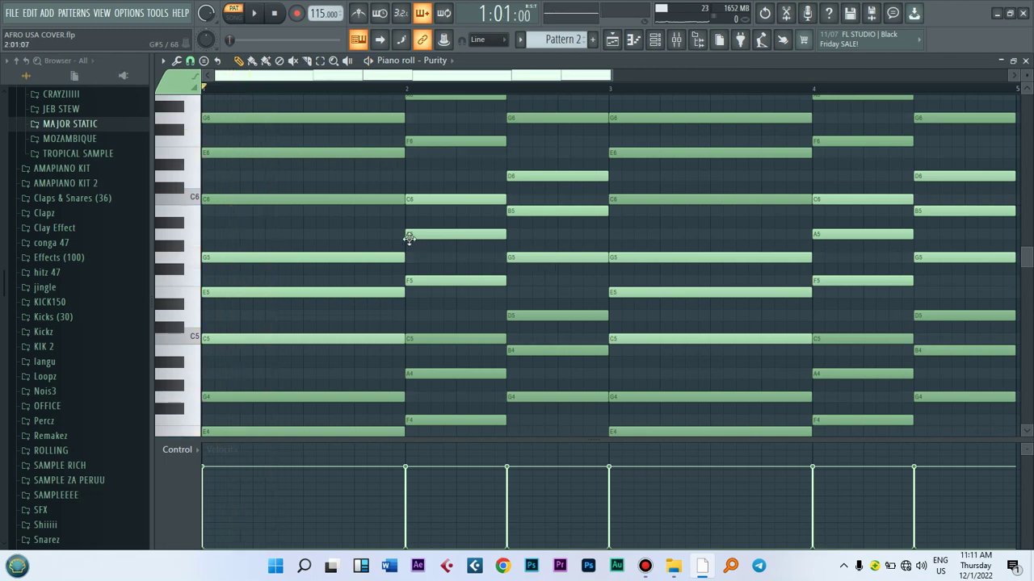
pyautogui.press('space')
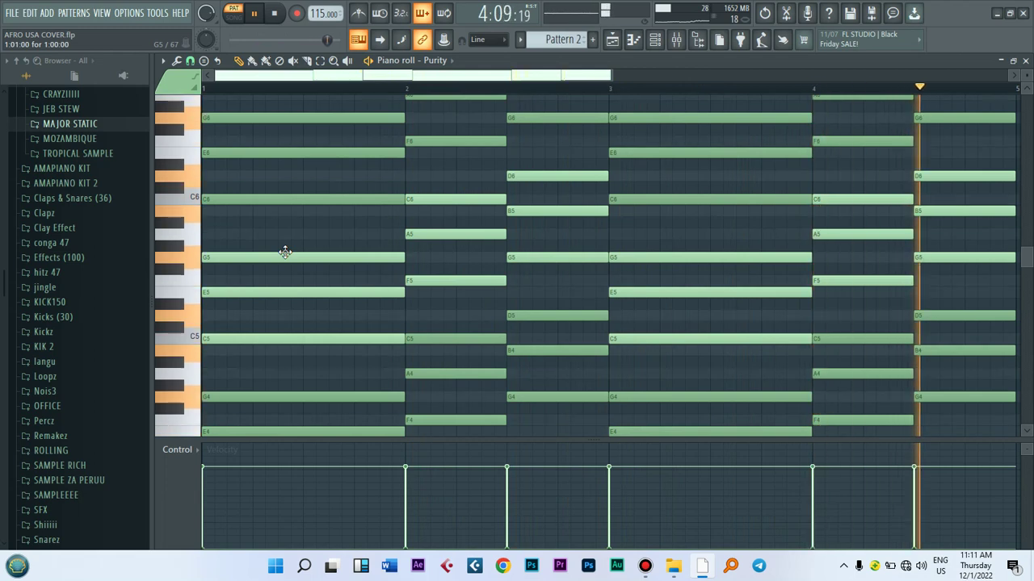
pyautogui.press('space')
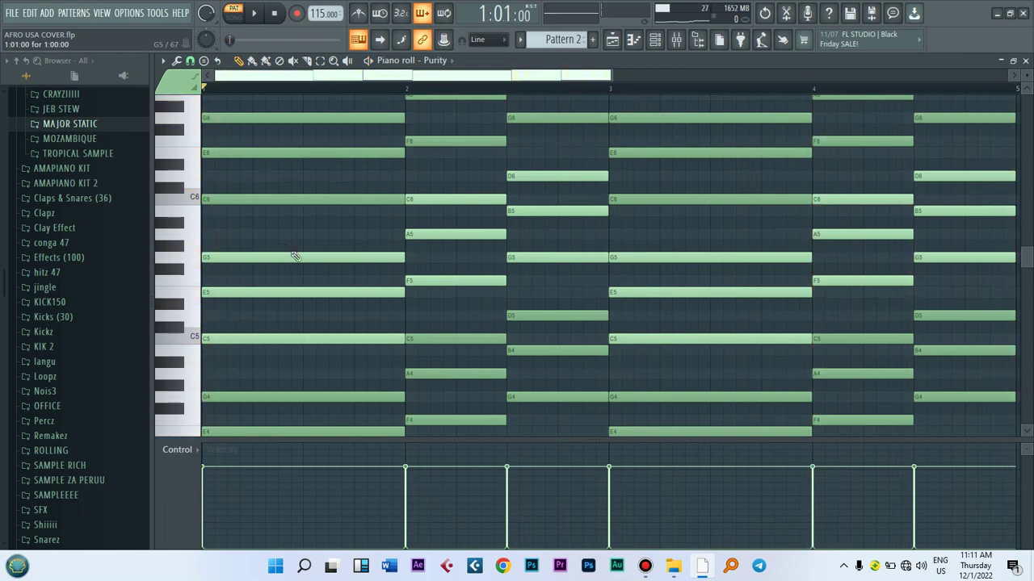
# Switch to Pattern 3, open the Hyper Canvas instrument and move its window higher
pyautogui.click(655, 47)
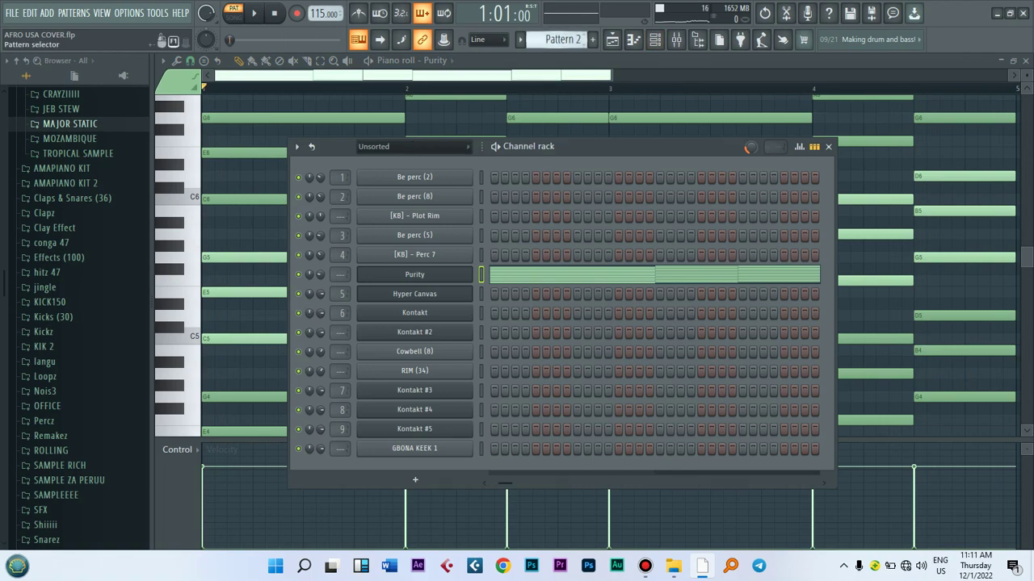
pyautogui.scroll(-1, 565, 38)
pyautogui.click(426, 297)
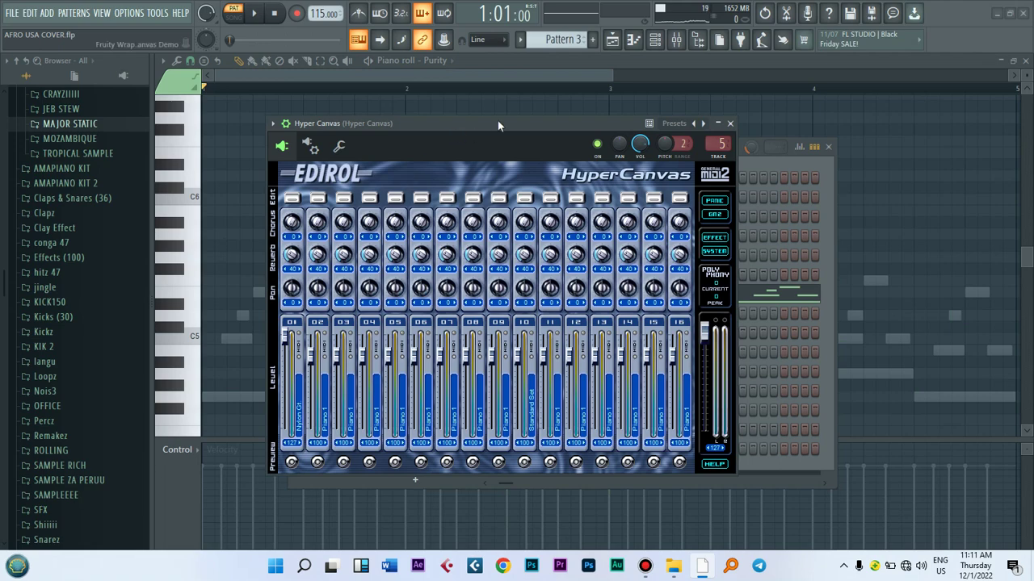
pyautogui.moveTo(497, 124); pyautogui.dragTo(523, 90)
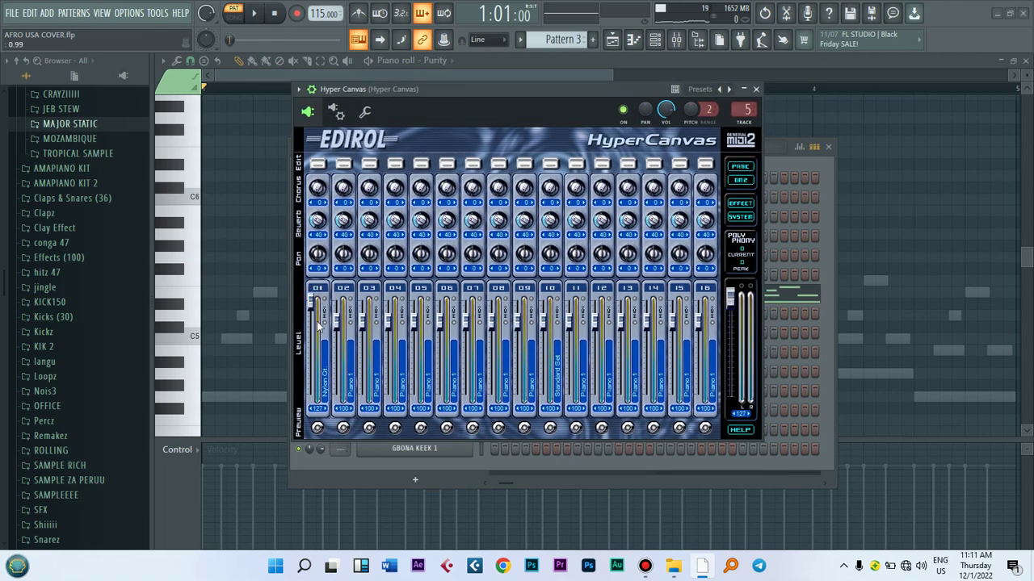
# Show the Guitar presets for Hyper Canvas part 01, pointing out 025 000 Nylon Gt., and close the list without changing it
pyautogui.rightClick(327, 354)
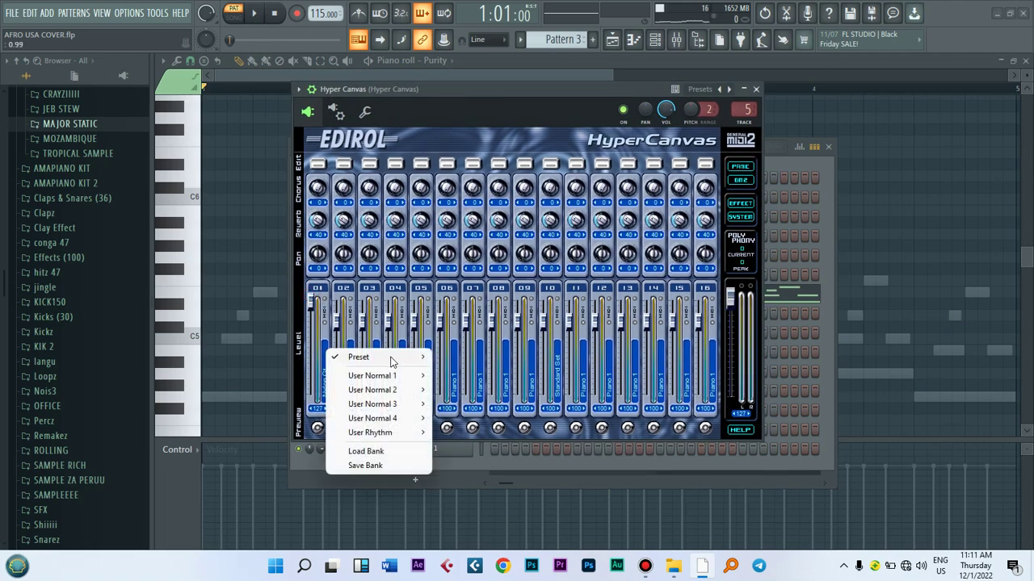
pyautogui.moveTo(420, 361)
pyautogui.moveTo(521, 177)
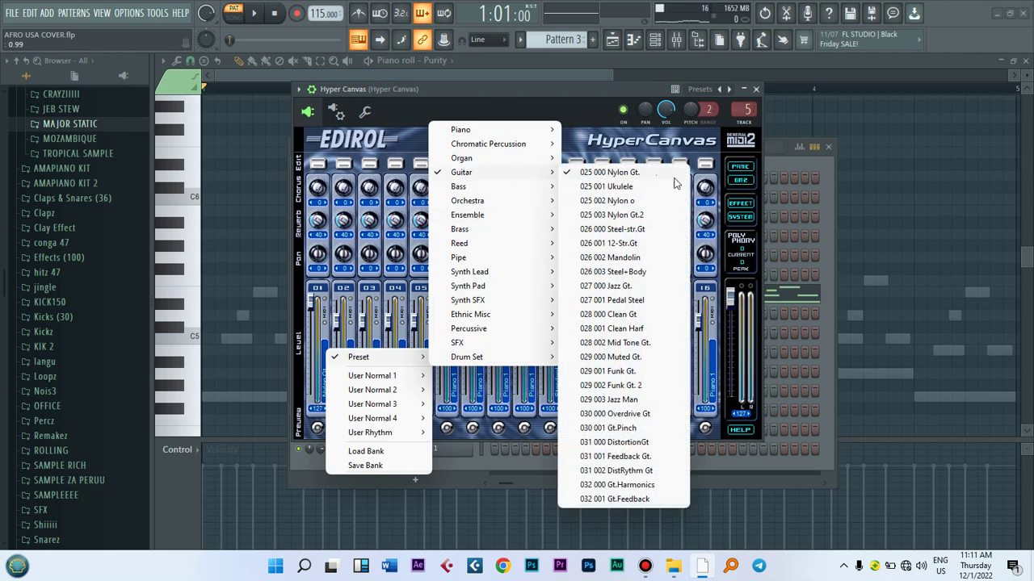
pyautogui.click(781, 163)
# Open the Hyper Canvas notes of Pattern 3 in the piano roll with about four bars in view
pyautogui.click(619, 295)
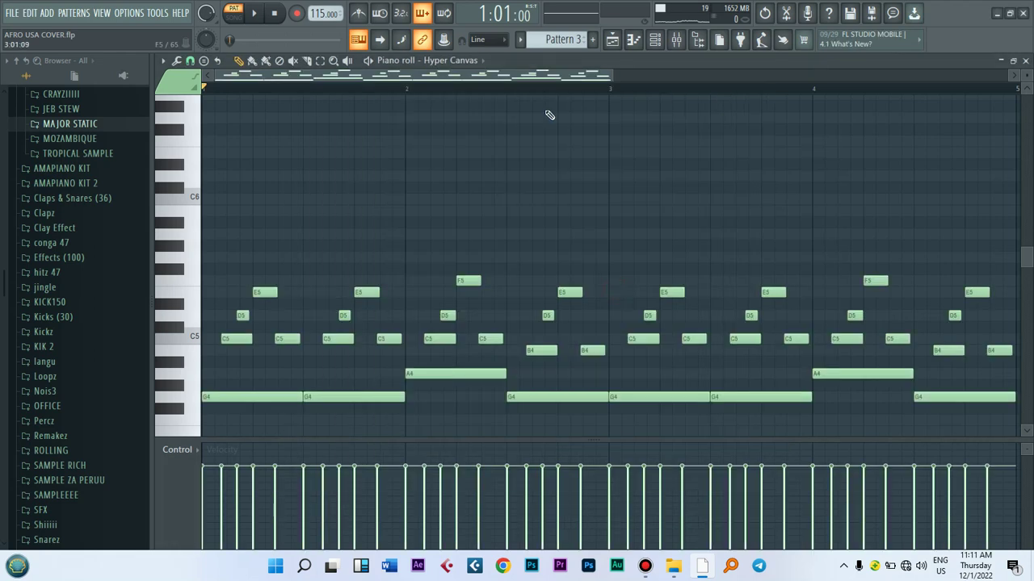
pyautogui.moveTo(614, 73)
pyautogui.mouseDown()
pyautogui.moveTo(699, 74)
pyautogui.moveTo(601, 78)
pyautogui.mouseUp()
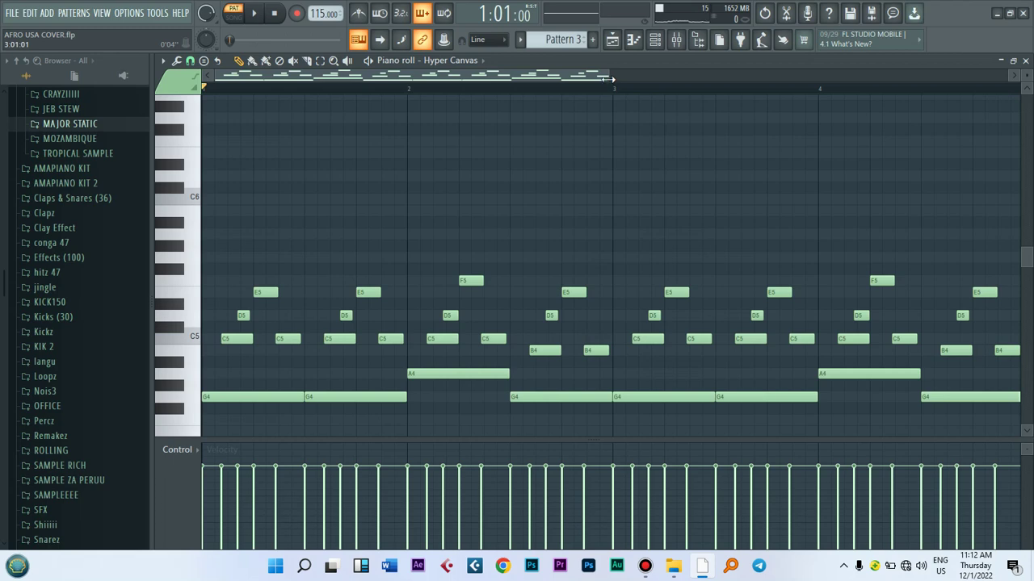
# Play back the four-bar Hyper Canvas melody of Pattern 3 with all of its notes in view
pyautogui.moveTo(610, 76); pyautogui.dragTo(611, 74)
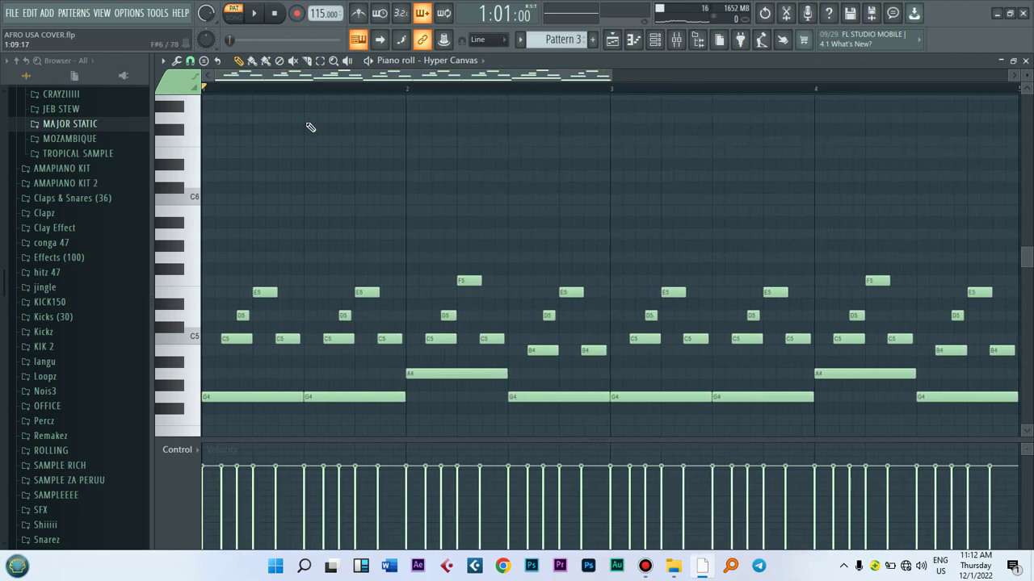
pyautogui.press('space')
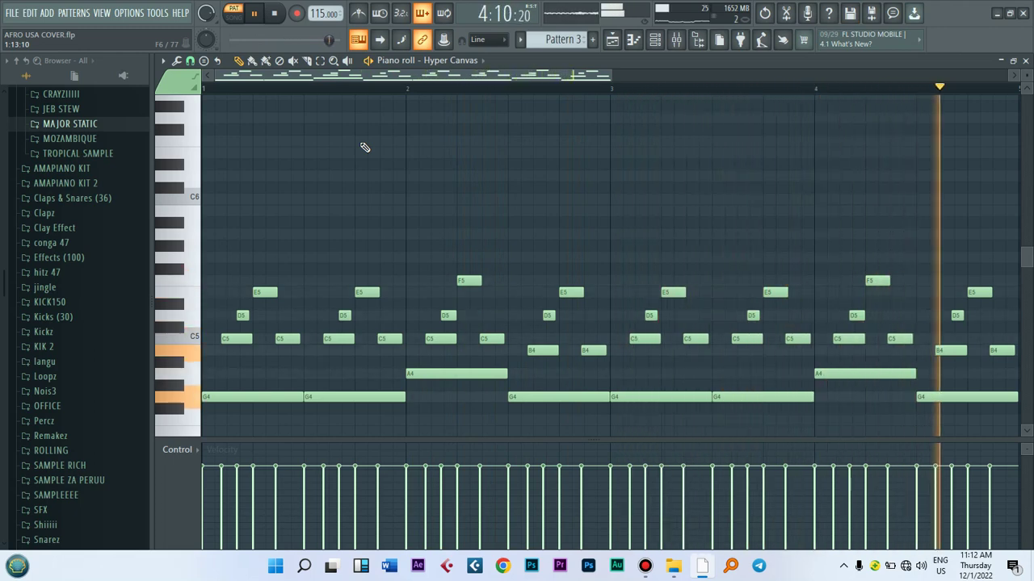
pyautogui.hotkey('ctrl', 's')
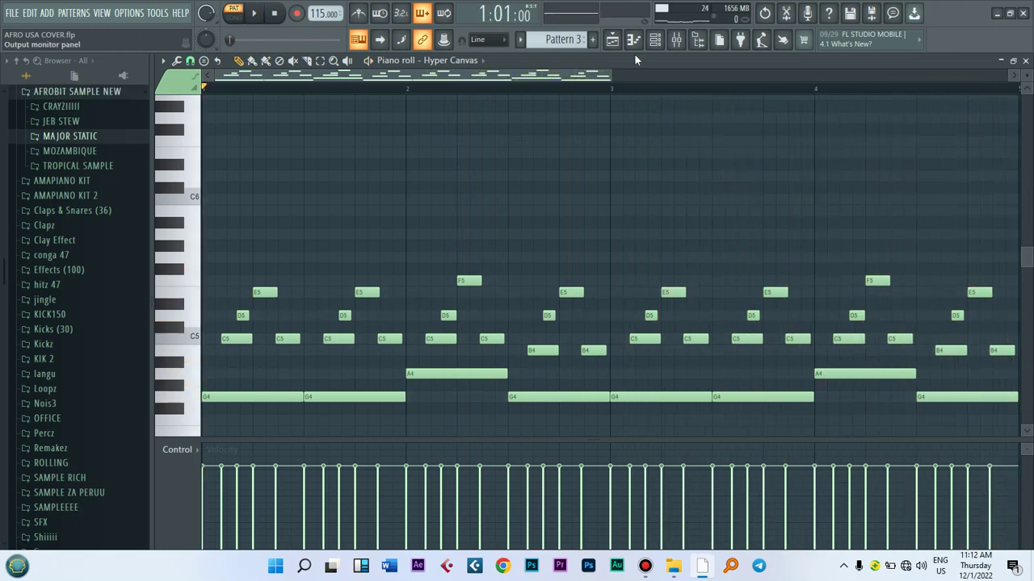
# Switch to Pattern 4, open the Kontakt instrument on track 6 and move its window higher
pyautogui.click(657, 42)
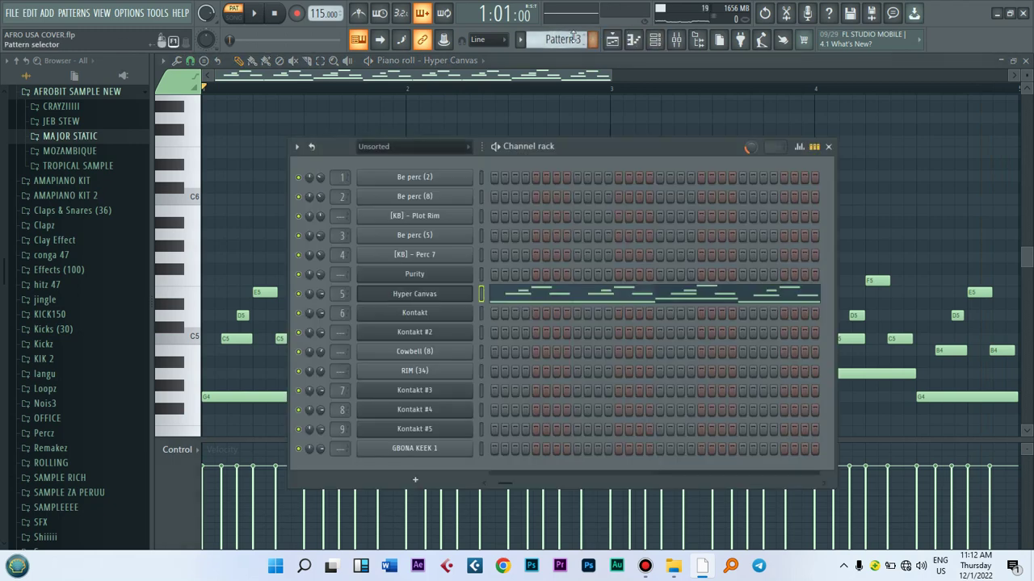
pyautogui.scroll(1, 581, 39)
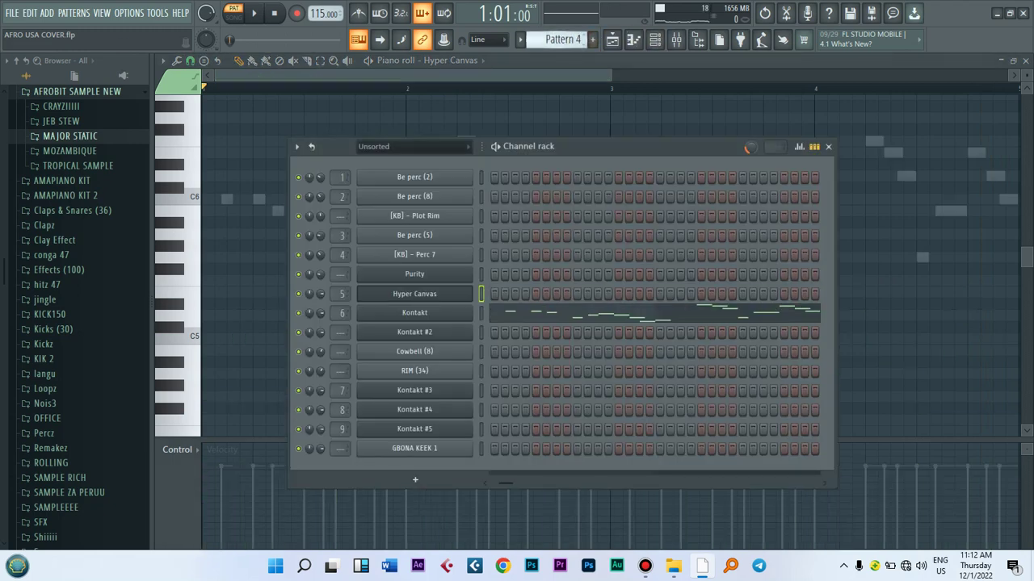
pyautogui.click(421, 314)
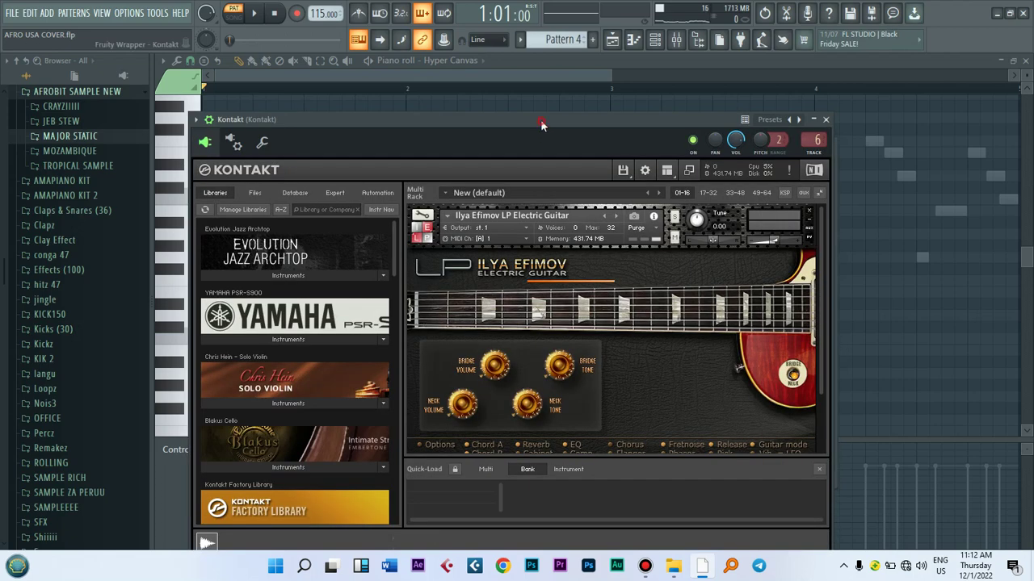
pyautogui.moveTo(541, 124); pyautogui.dragTo(578, 73)
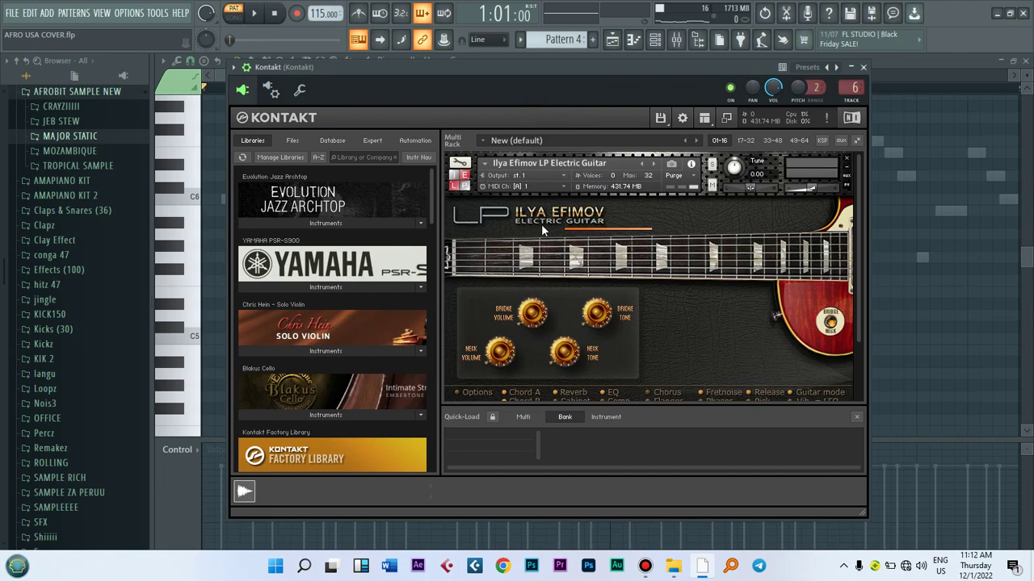
# Find LP Electric Guitar in the Kontakt library list and highlight Ilya Efimov LP Electric Guitar.nki, keeping the loaded instrument
pyautogui.moveTo(432, 220); pyautogui.dragTo(410, 440)
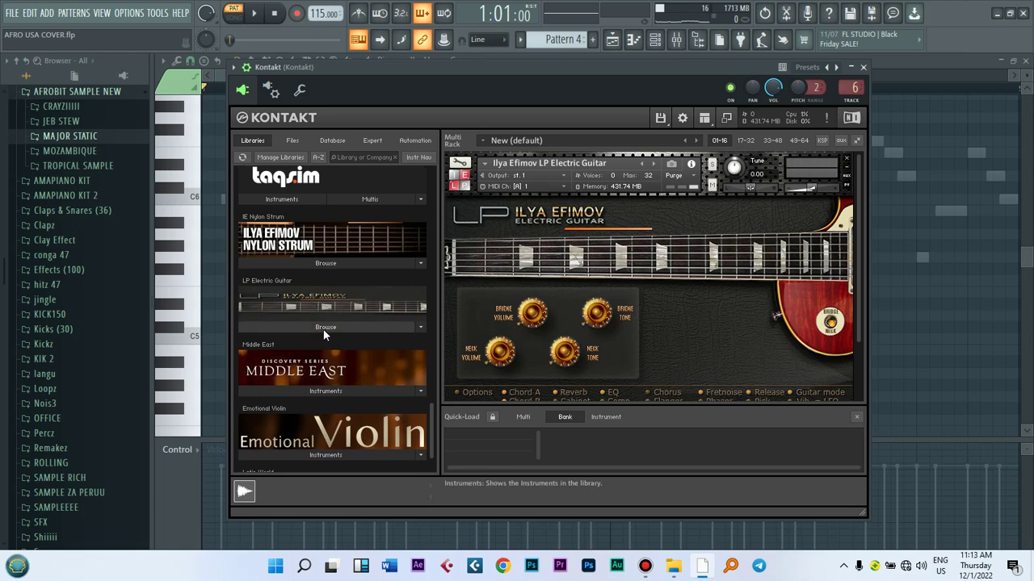
pyautogui.click(323, 329)
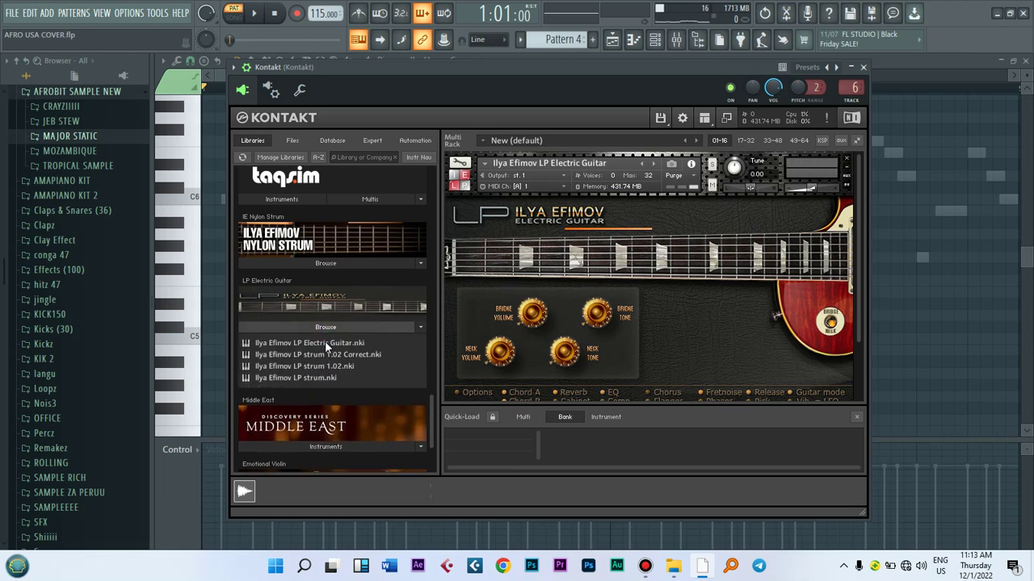
pyautogui.click(325, 343)
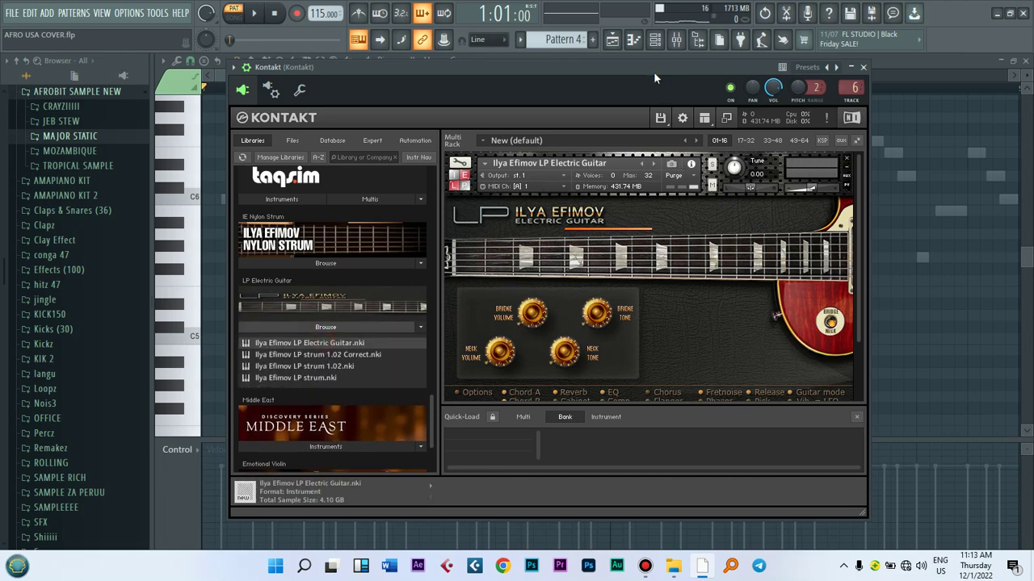
pyautogui.moveTo(665, 70); pyautogui.dragTo(687, 75)
# Open the Kontakt notes of Pattern 4 in the piano roll and play back the four-bar guitar melody
pyautogui.click(655, 40)
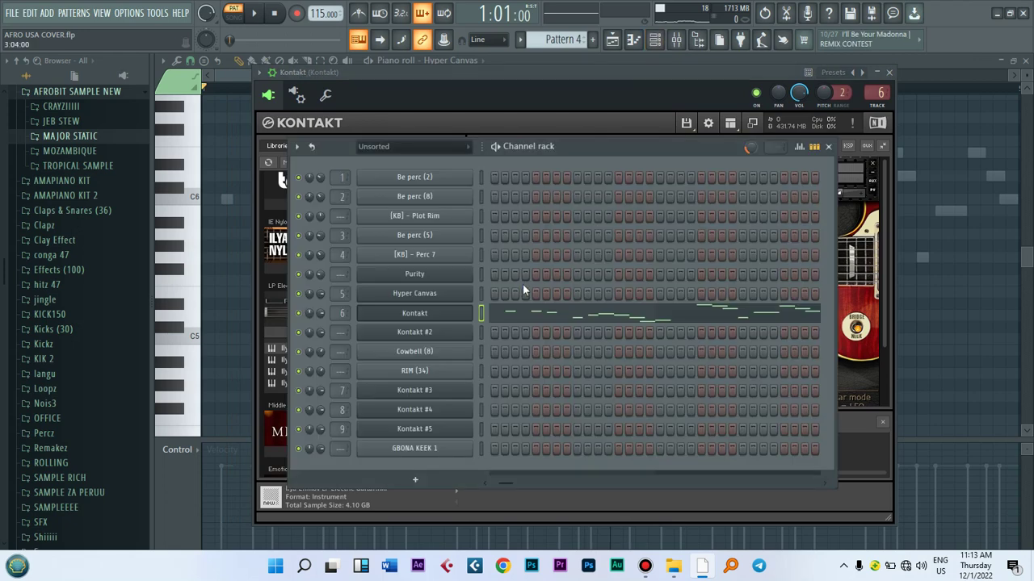
pyautogui.click(526, 313)
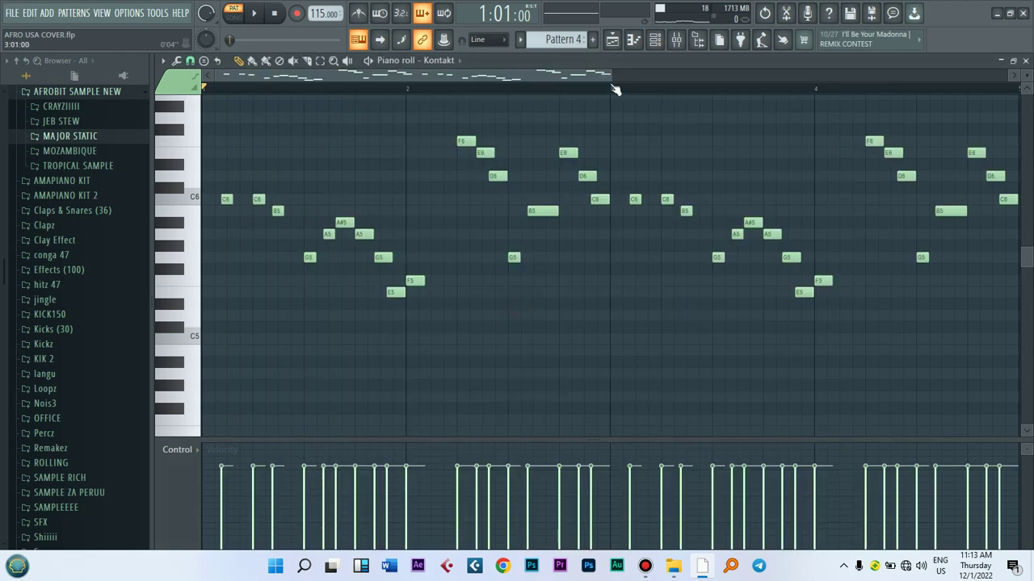
pyautogui.moveTo(612, 79)
pyautogui.mouseDown()
pyautogui.moveTo(653, 80)
pyautogui.moveTo(609, 80)
pyautogui.mouseUp()
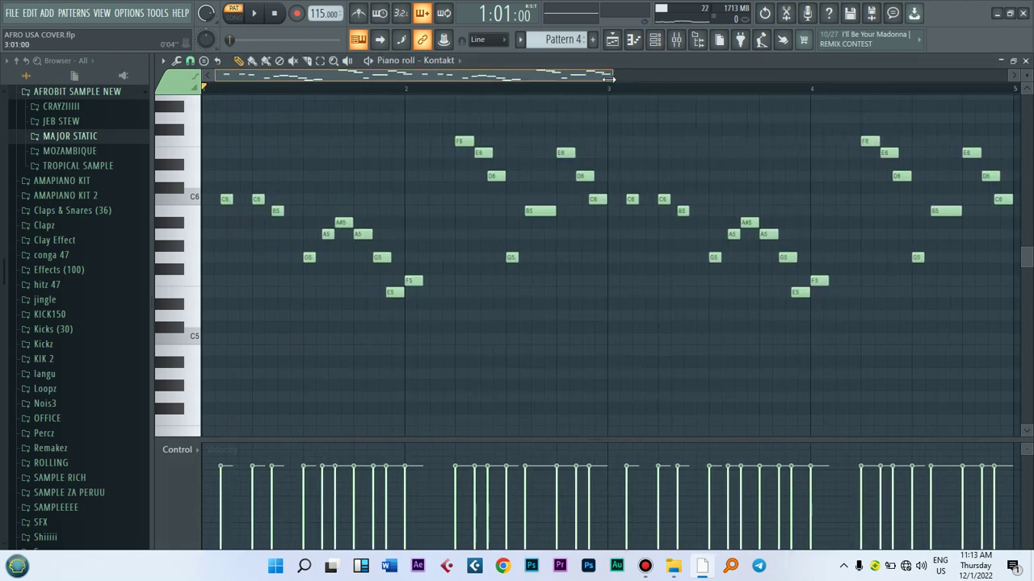
pyautogui.press('space')
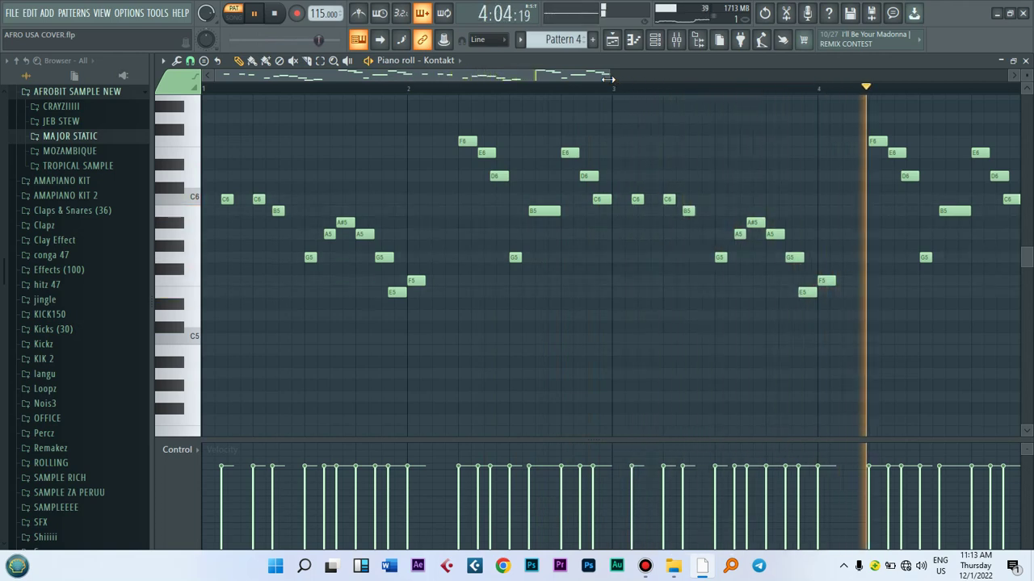
pyautogui.press('space')
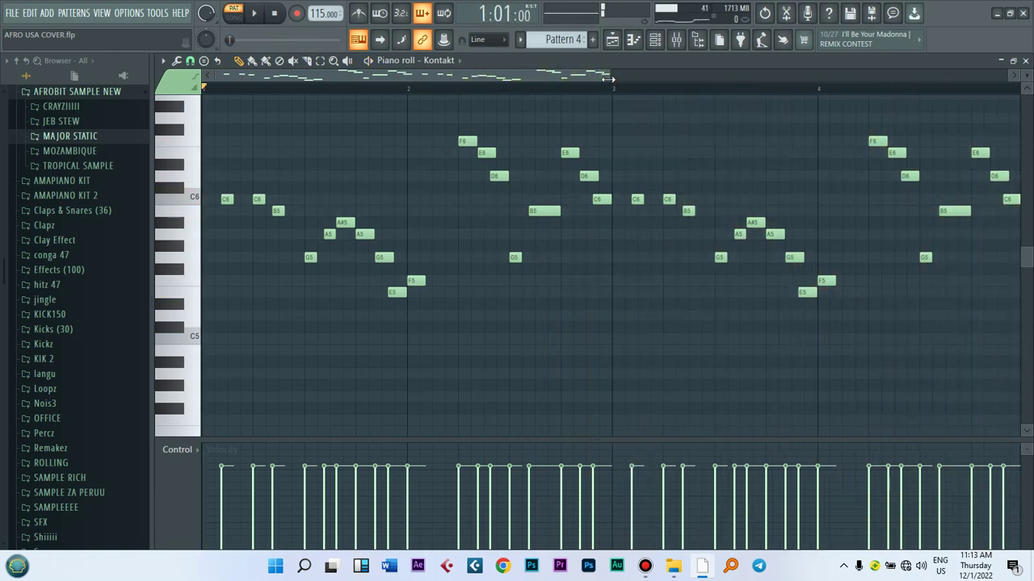
# Switch to Pattern 5, open the Kontakt #2 instrument and move its window higher
pyautogui.click(660, 47)
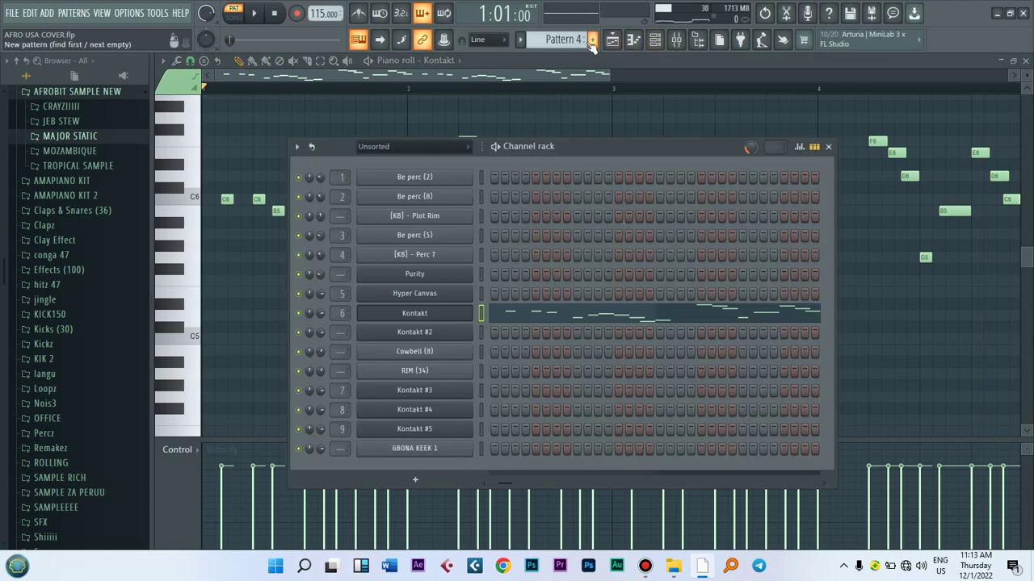
pyautogui.scroll(-1, 565, 39)
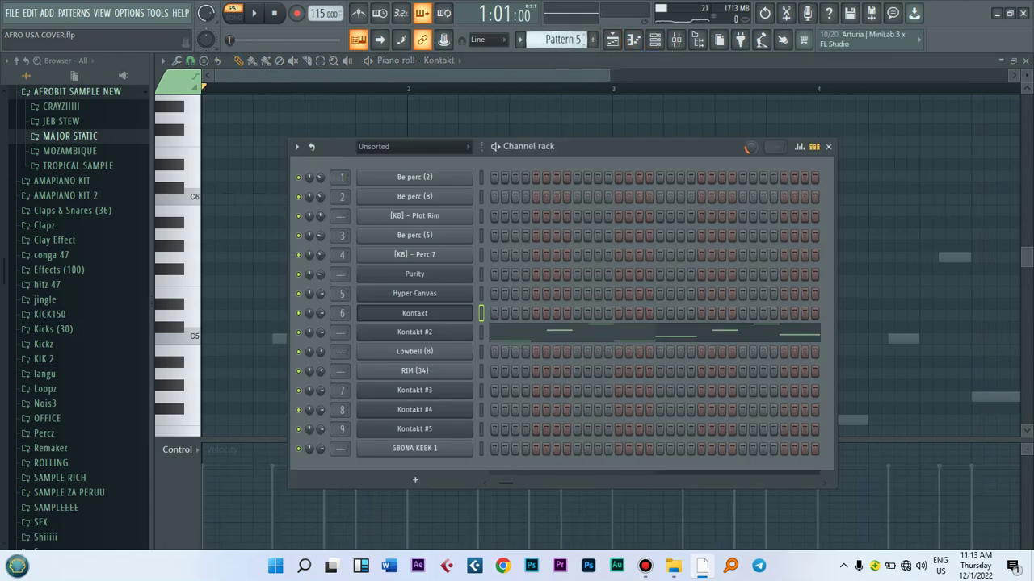
pyautogui.click(414, 331)
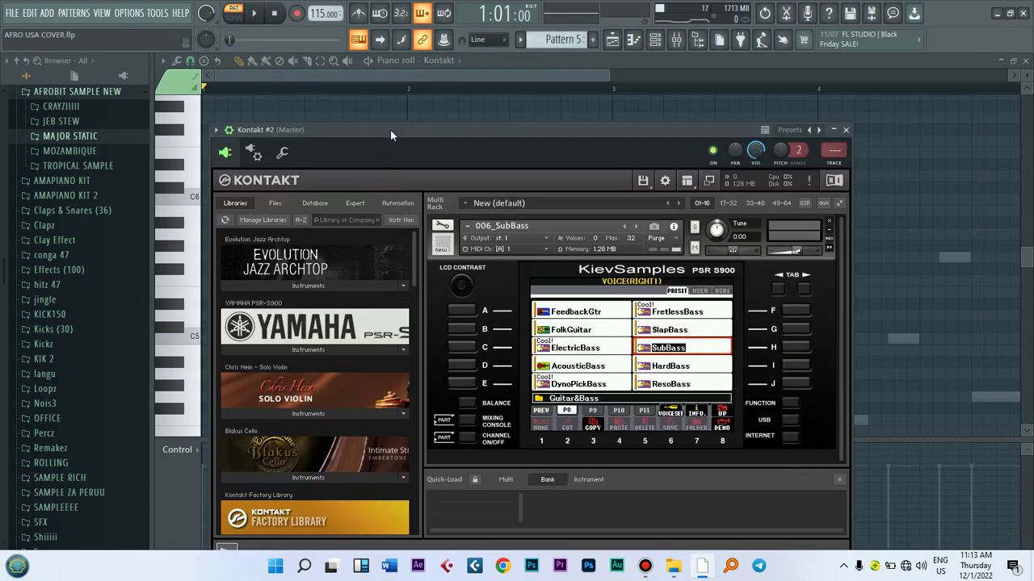
pyautogui.moveTo(390, 129); pyautogui.dragTo(438, 82)
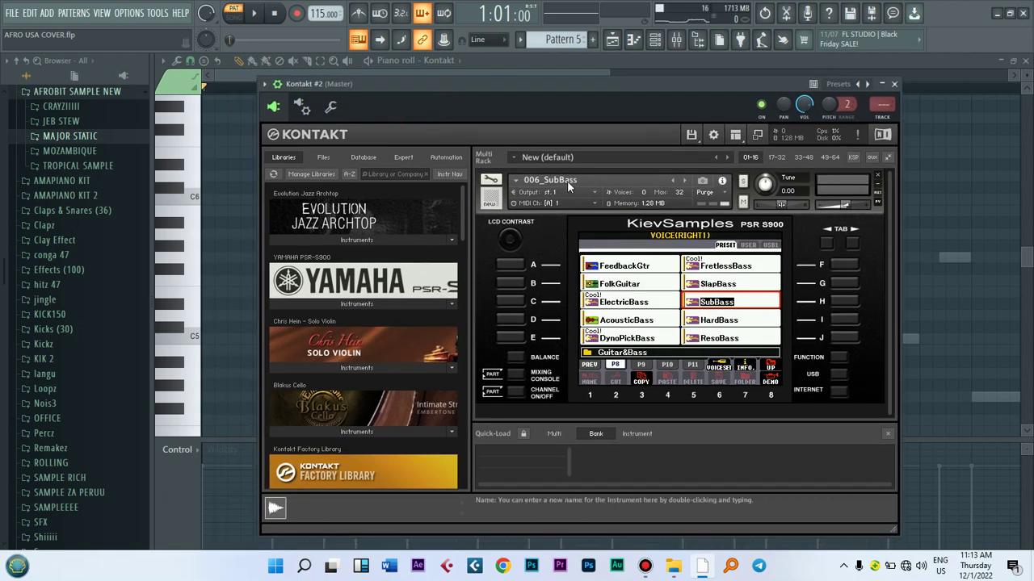
# Open the Kontakt #2 notes of Pattern 5 in the piano roll and play a short part of them
pyautogui.click(655, 39)
pyautogui.click(504, 323)
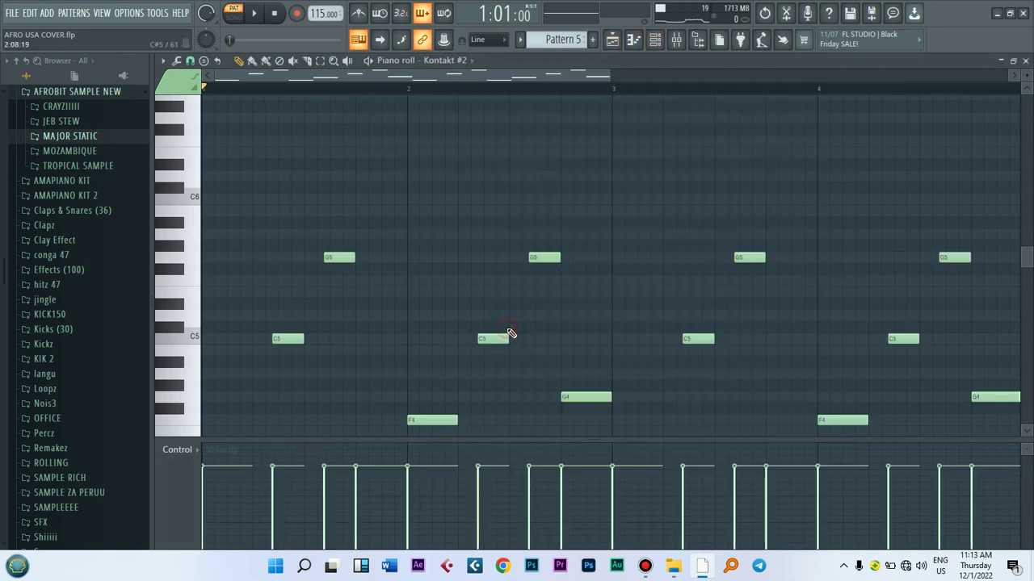
pyautogui.press('space')
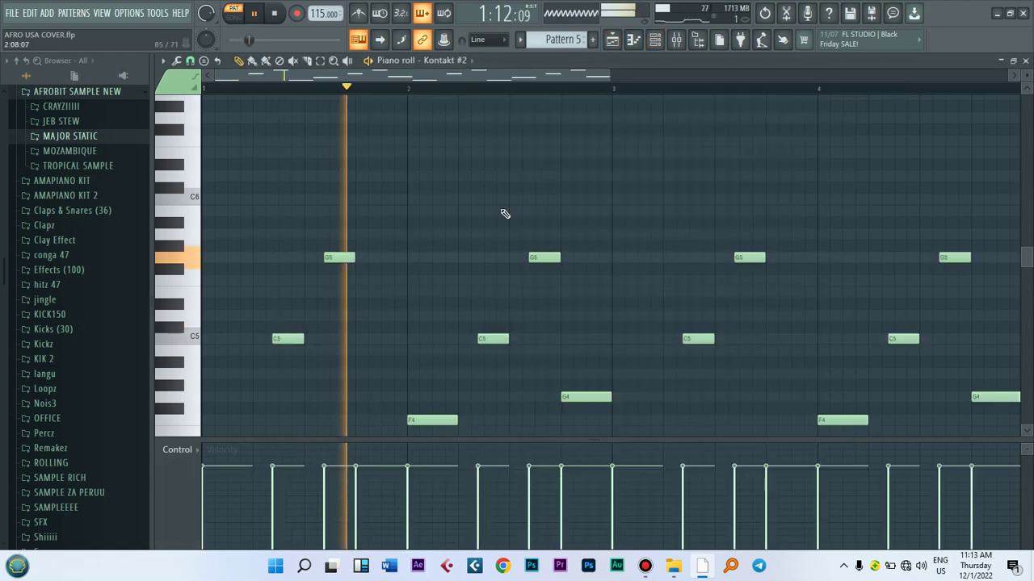
pyautogui.press('space')
# Return to Kontakt #2, browse the YAMAHA PSR-S900 library's 004_Bass folder and highlight 006_SubBass.nki
pyautogui.click(655, 38)
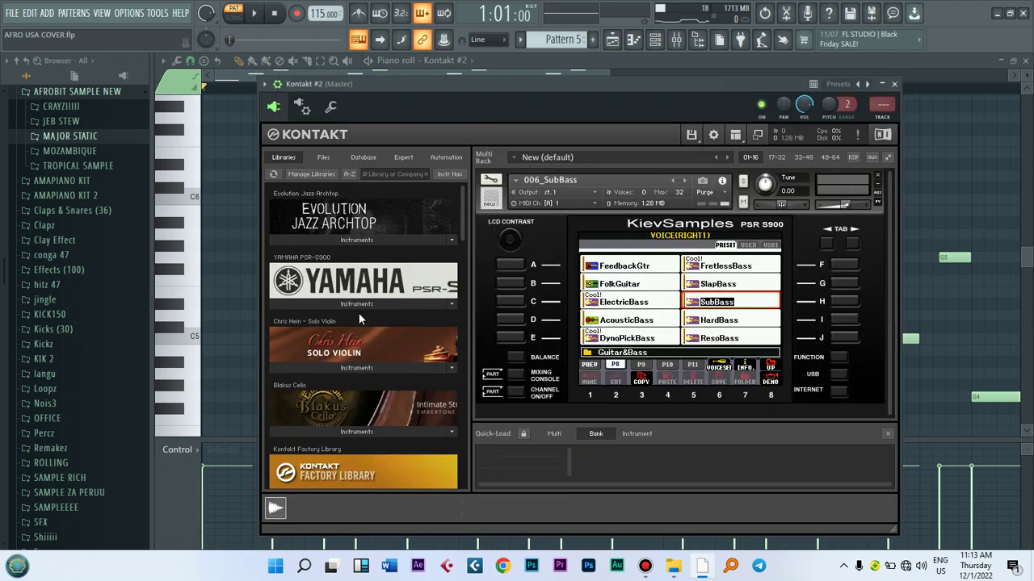
pyautogui.click(333, 304)
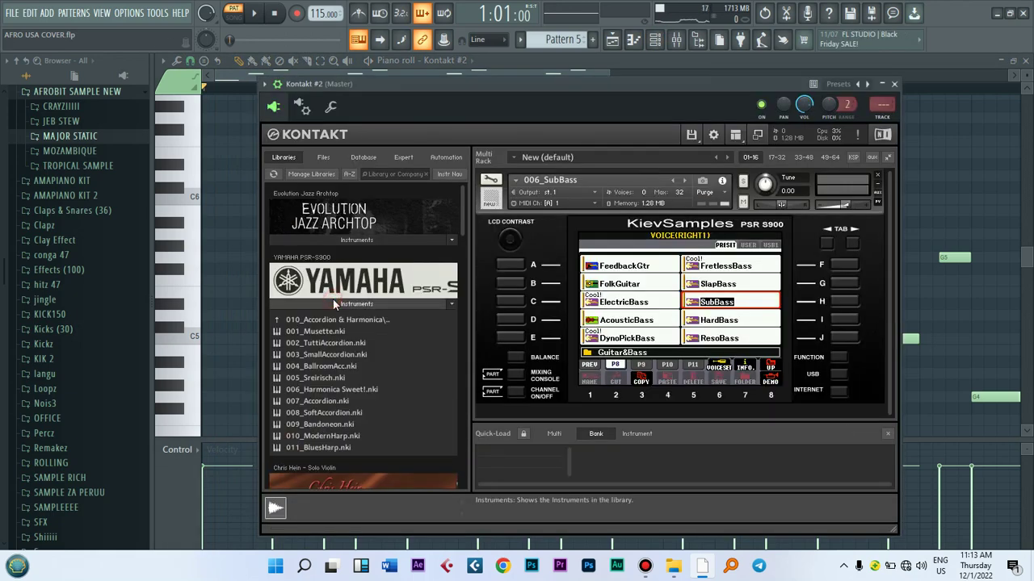
pyautogui.scroll(-1, 316, 334)
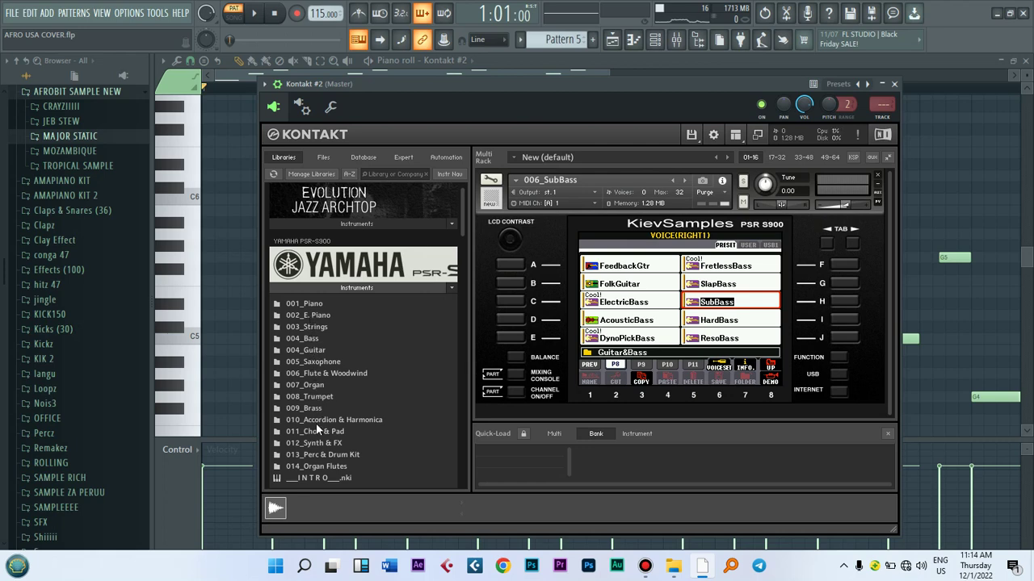
pyautogui.doubleClick(312, 339)
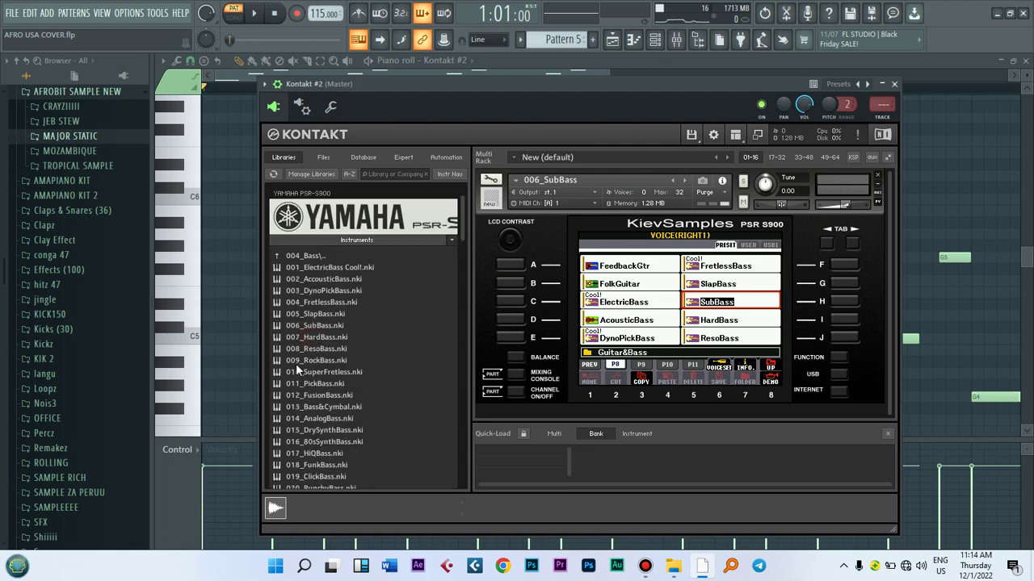
pyautogui.click(296, 363)
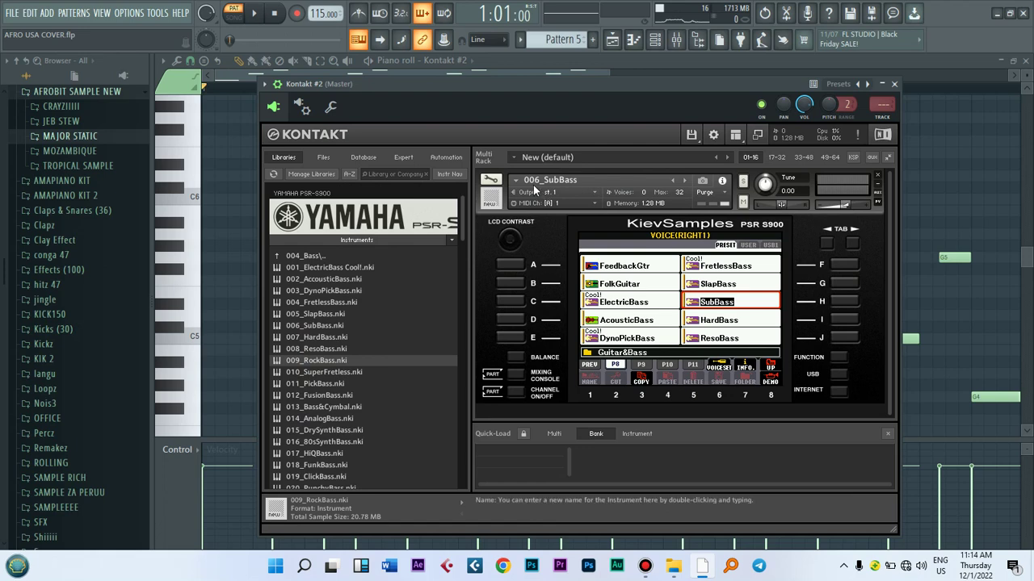
pyautogui.click(321, 328)
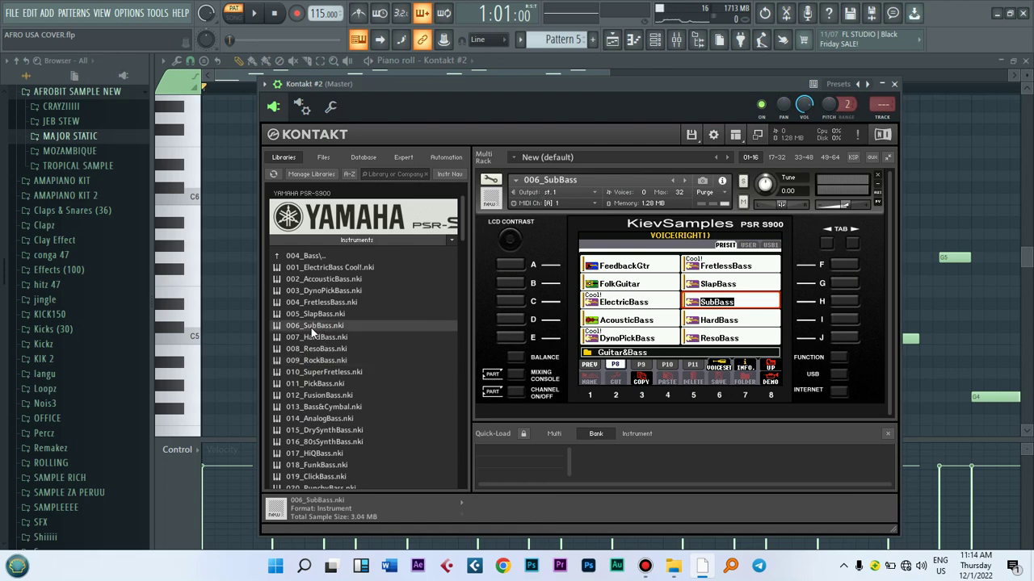
# Reopen the Kontakt #2 notes of Pattern 5 in the piano roll and bring the lowest notes at C4 into view
pyautogui.click(656, 45)
pyautogui.press('F5')
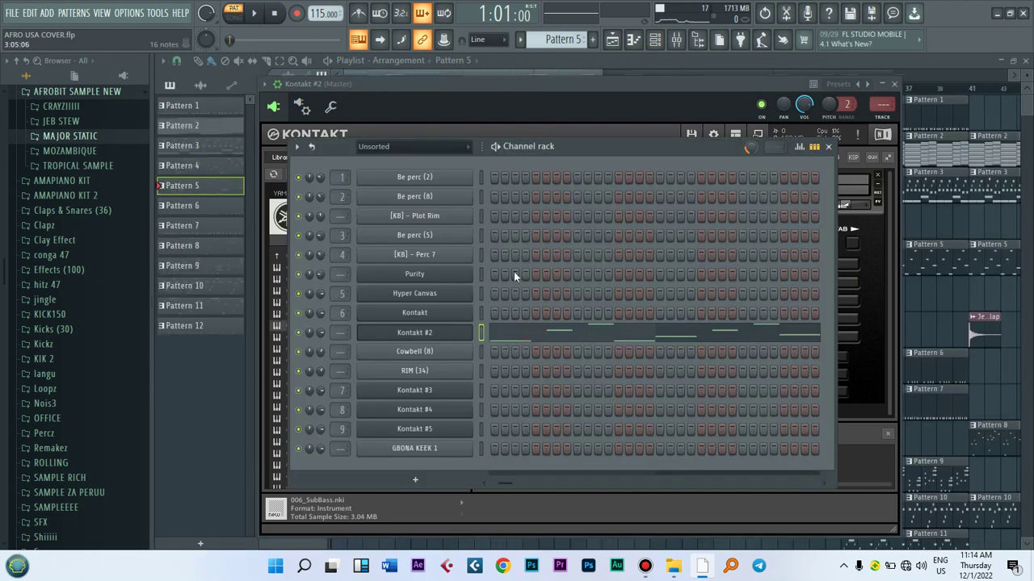
pyautogui.click(532, 336)
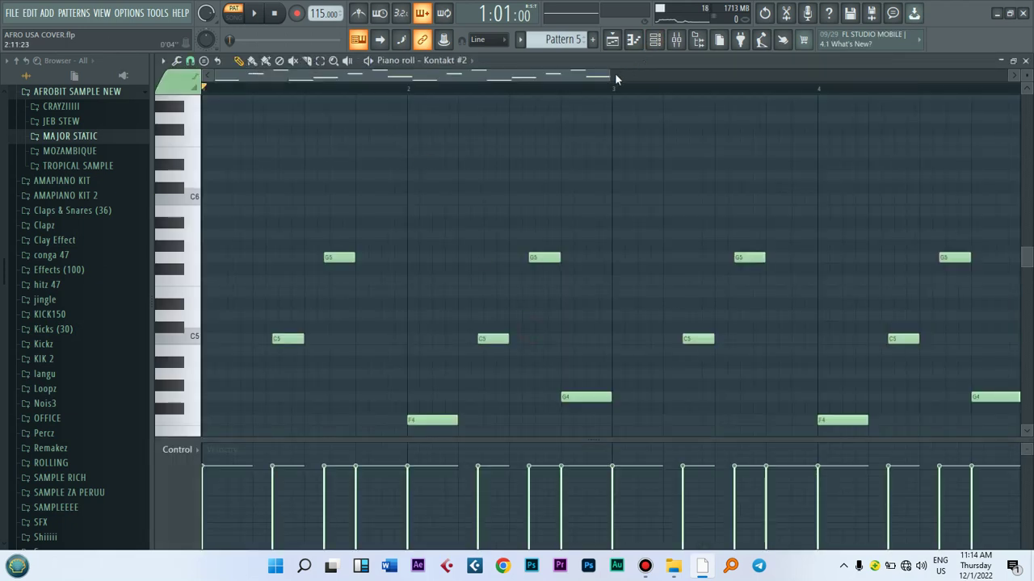
pyautogui.moveTo(615, 72); pyautogui.dragTo(697, 72)
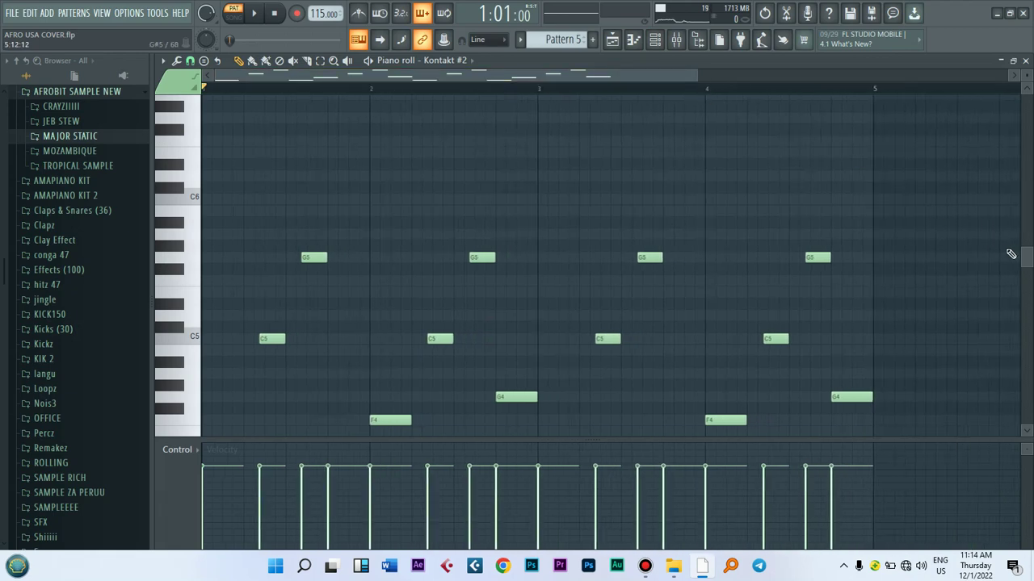
pyautogui.scroll(-3, 708, 132)
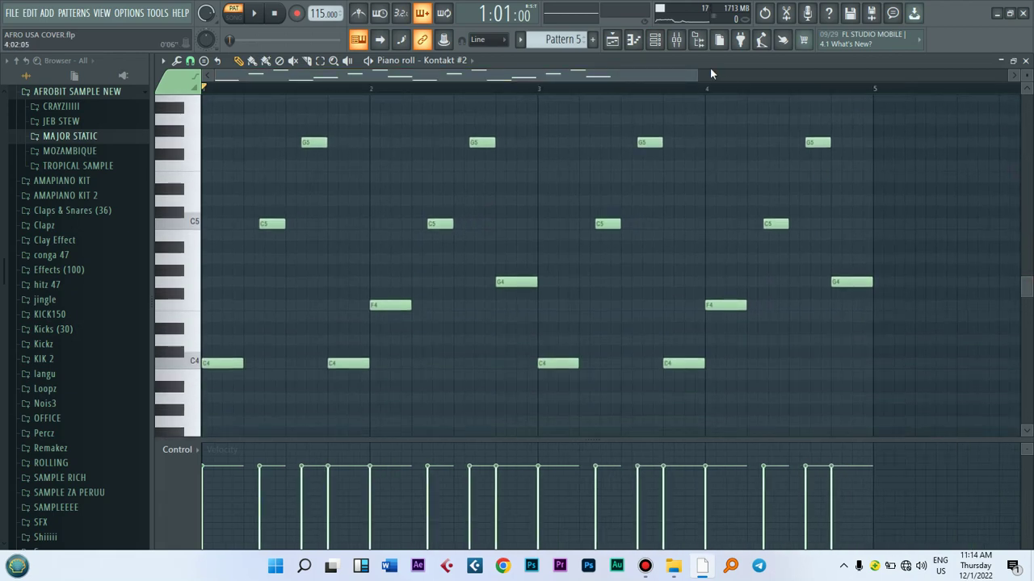
# Fit the four bars of Pattern 5 in the piano roll and play back the Kontakt #2 bassline
pyautogui.moveTo(673, 76); pyautogui.dragTo(608, 85)
pyautogui.press('space')
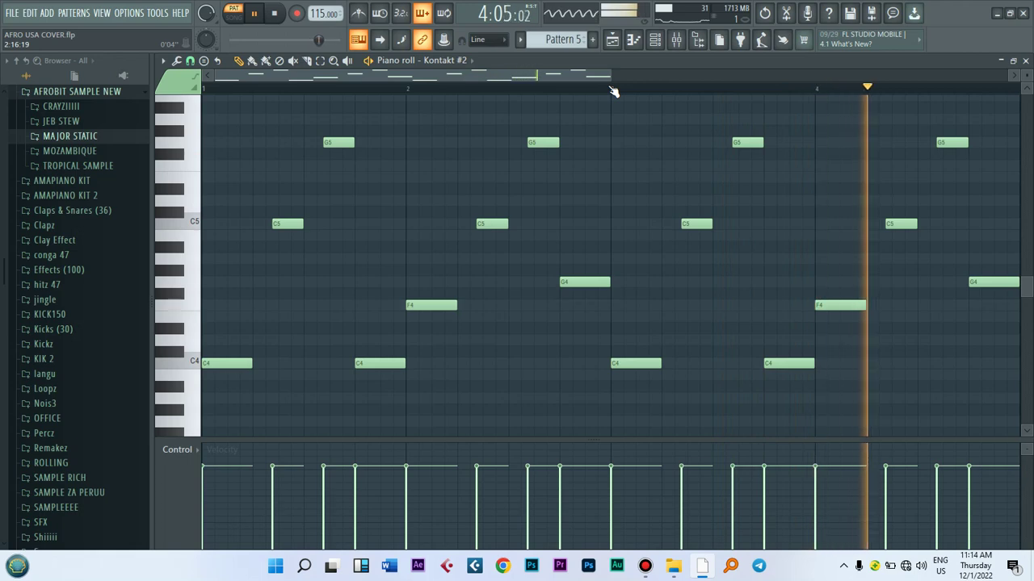
pyautogui.press('space')
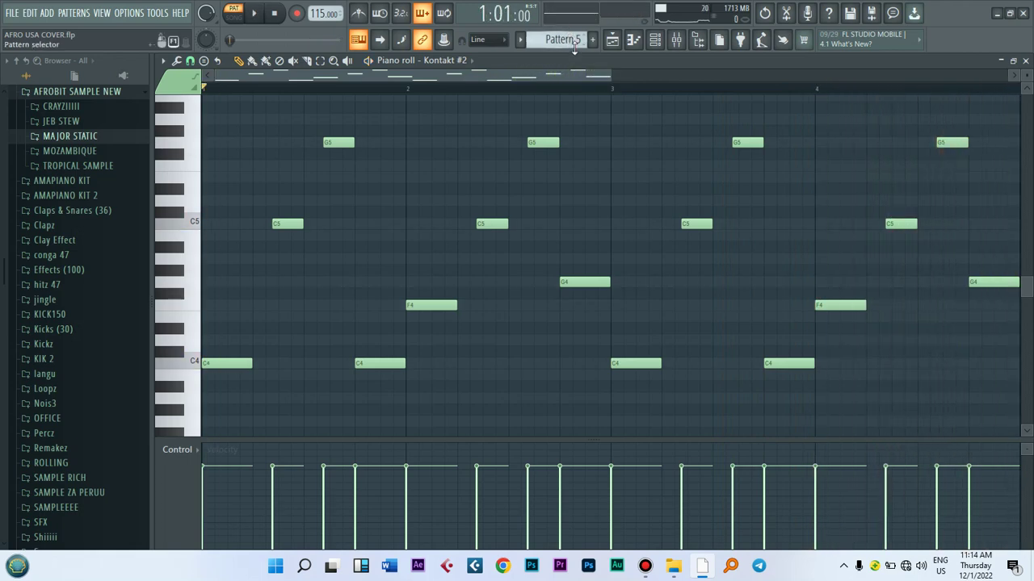
# Switch to Pattern 6 and show its channels in the channel rack
pyautogui.click(656, 48)
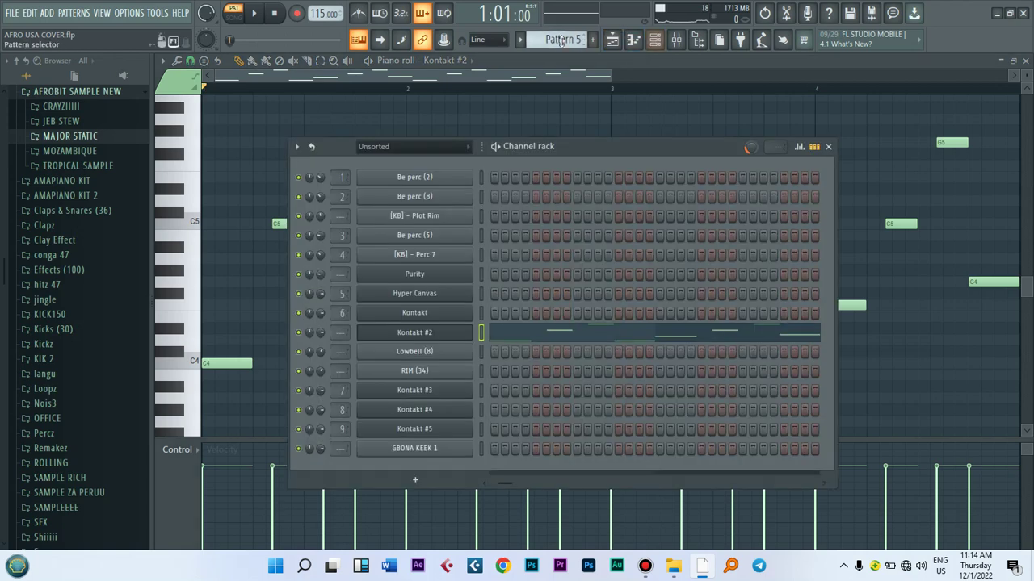
pyautogui.scroll(-1, 557, 38)
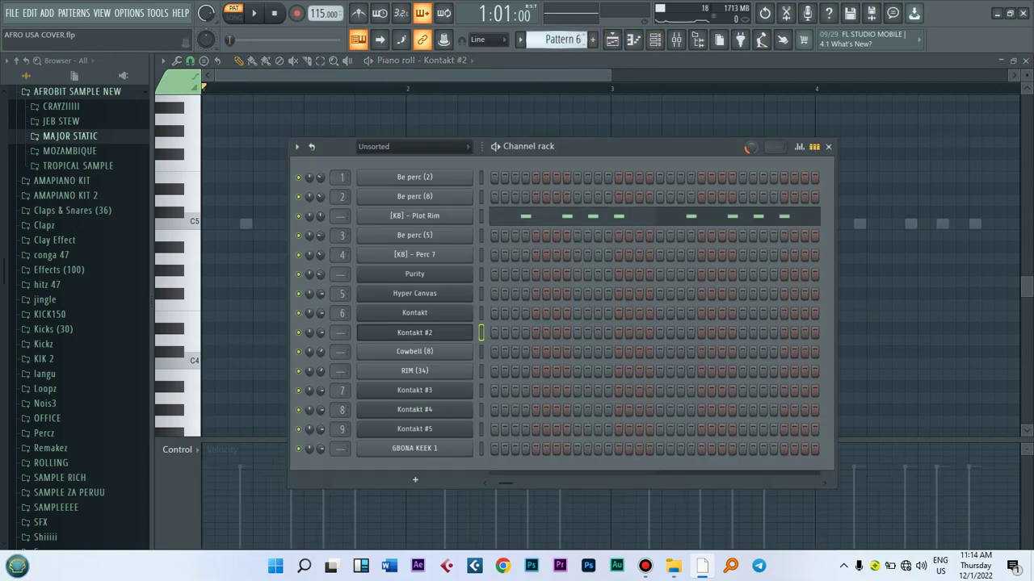
# Inspect the [KB] - Plot Rim sample settings, close them and show the channel's Pattern 6 notes in the piano roll
pyautogui.click(431, 217)
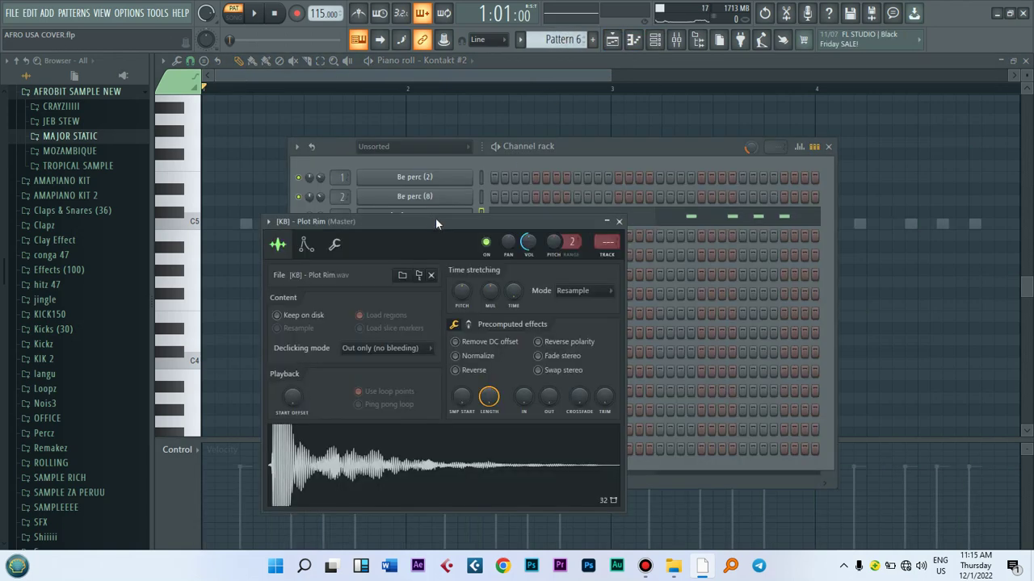
pyautogui.click(619, 222)
pyautogui.click(620, 223)
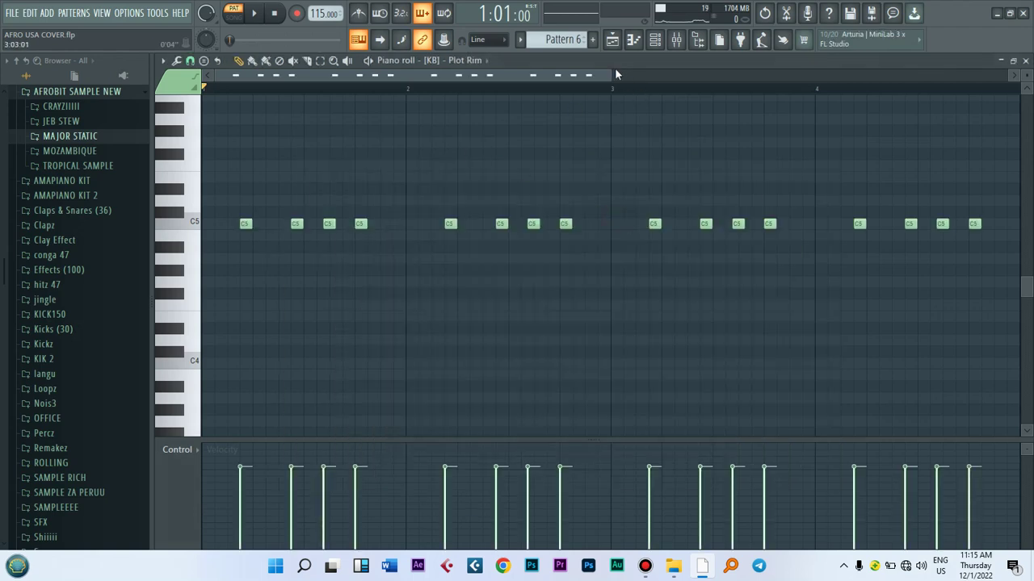
# Fit the four bars of Pattern 6 in the piano roll and play back the Plot Rim rhythm
pyautogui.moveTo(609, 75); pyautogui.dragTo(607, 75)
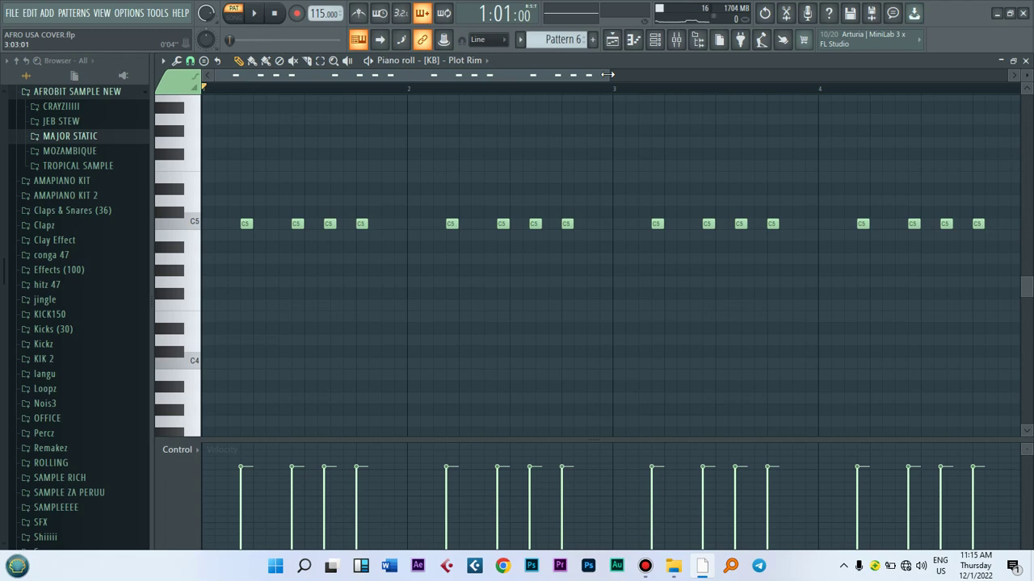
pyautogui.press('space')
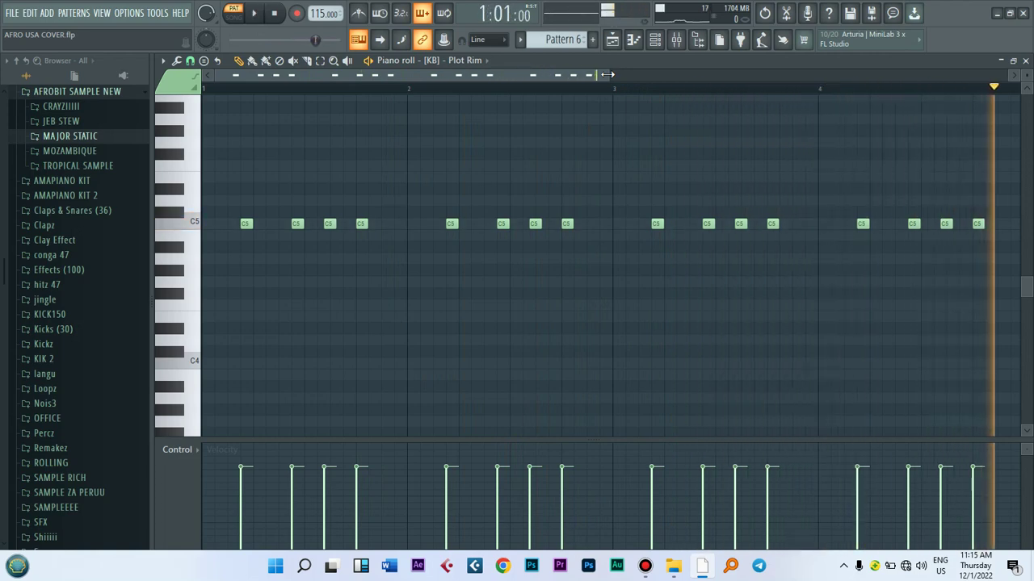
pyautogui.press('space')
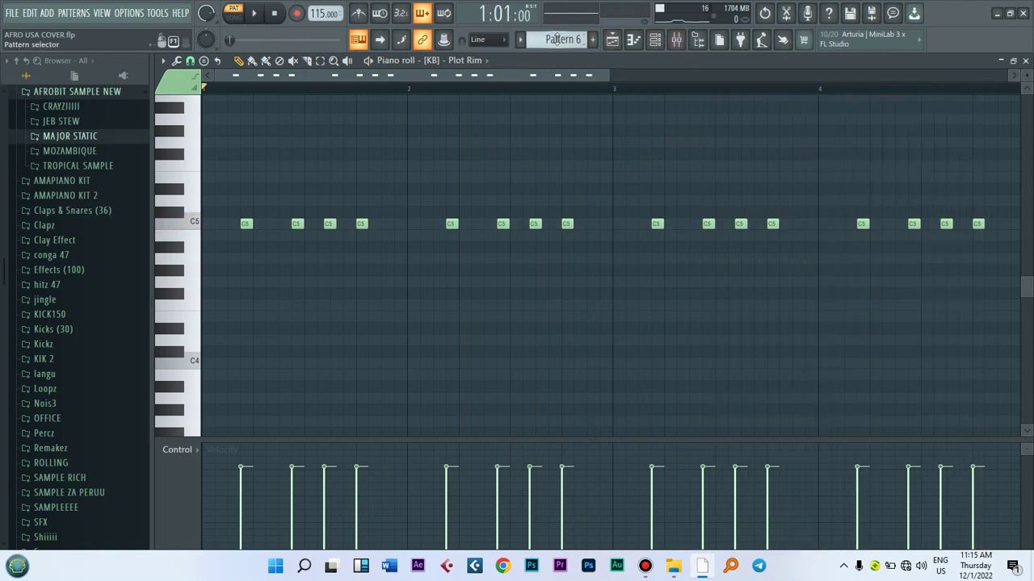
# Switch to Pattern 7 and open the Cowbell (8) notes in the piano roll
pyautogui.scroll(-1, 557, 39)
pyautogui.click(655, 39)
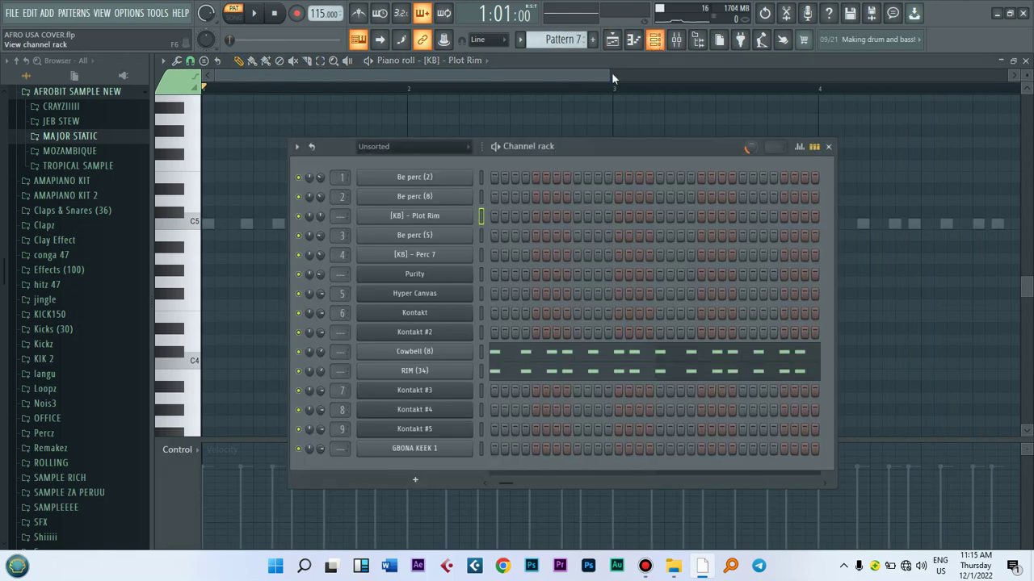
pyautogui.click(524, 358)
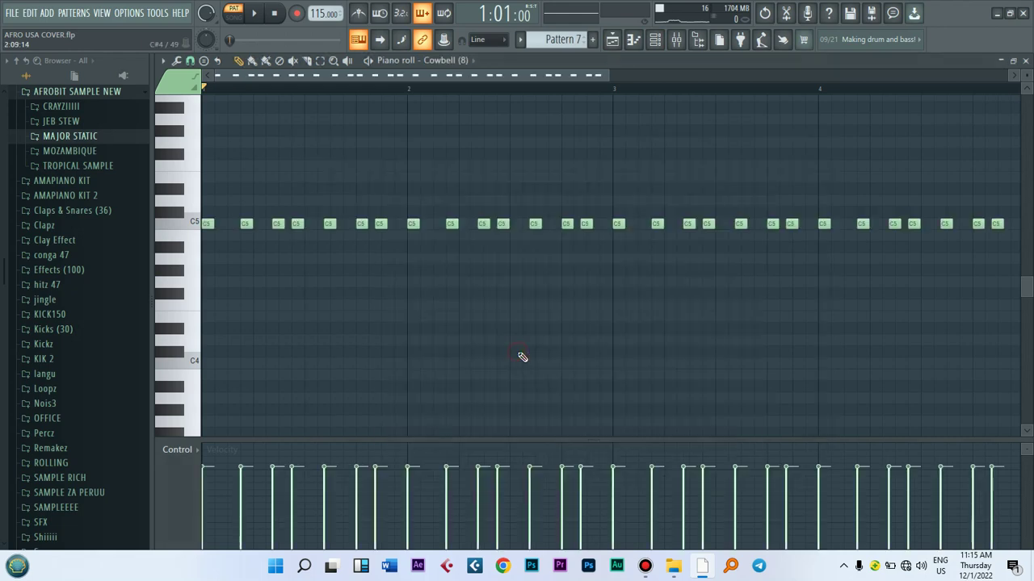
# Zoom in slightly on the Cowbell (8) notes and play back Pattern 7 with cowbell and rim together
pyautogui.moveTo(608, 74); pyautogui.dragTo(592, 74)
pyautogui.press('space')
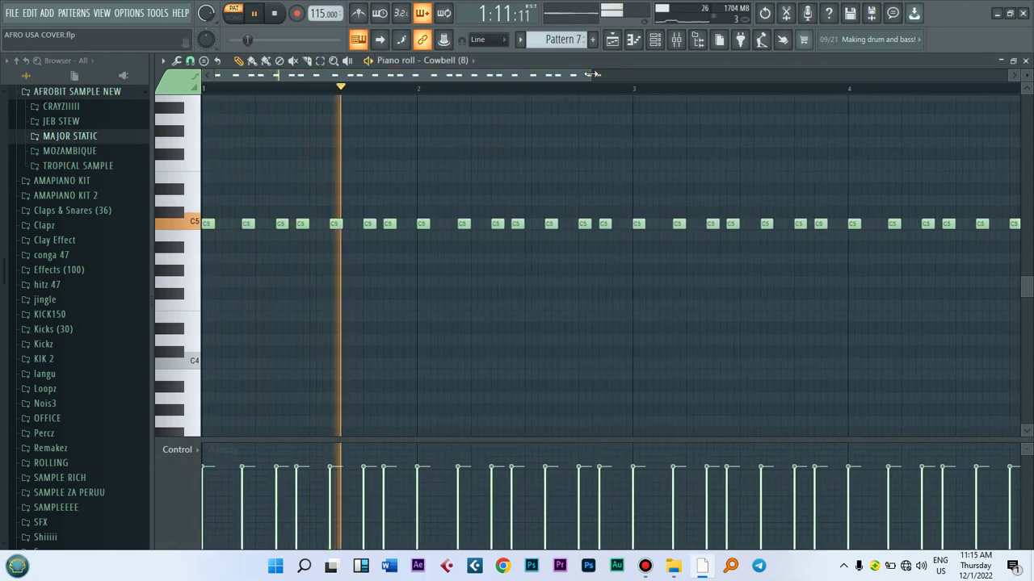
pyautogui.press('space')
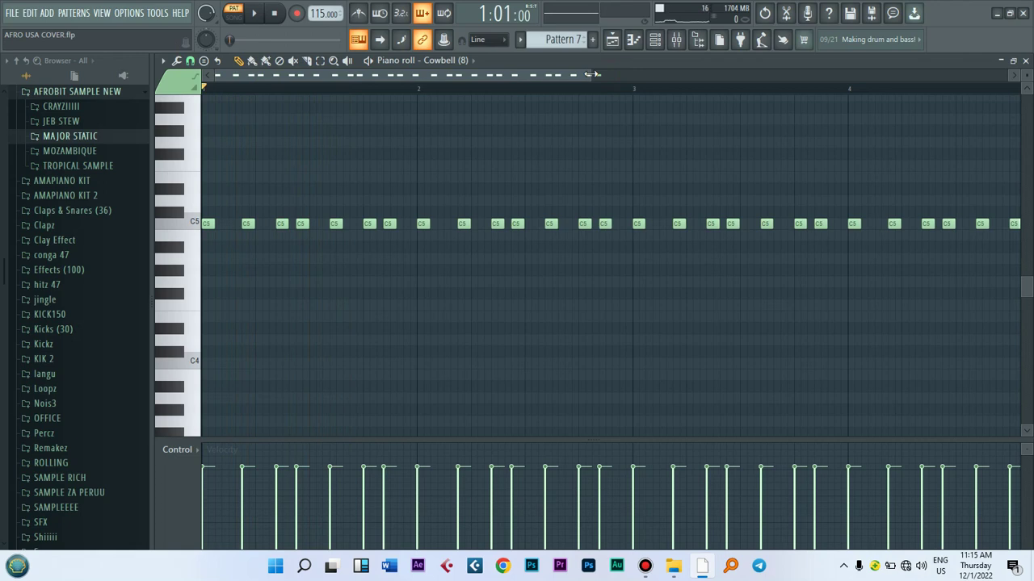
# Return to the channel rack, mute RIM (34) and briefly play back Pattern 7
pyautogui.click(650, 42)
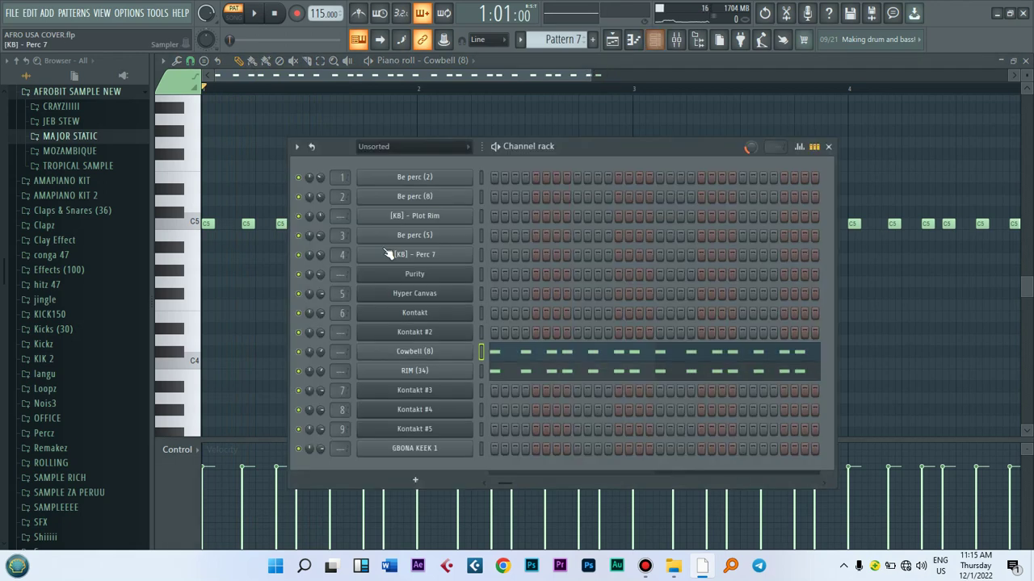
pyautogui.press('space')
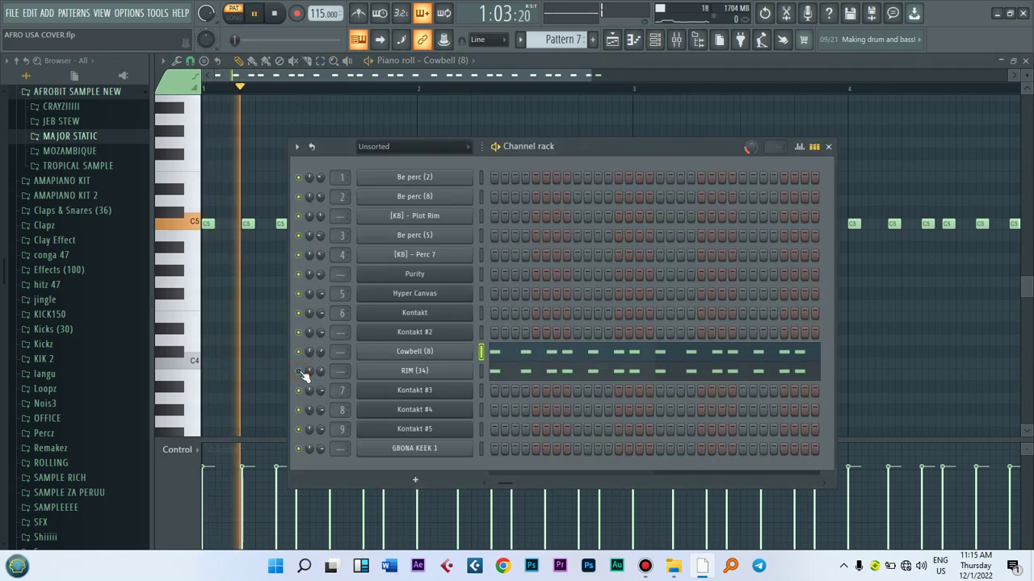
pyautogui.press('space')
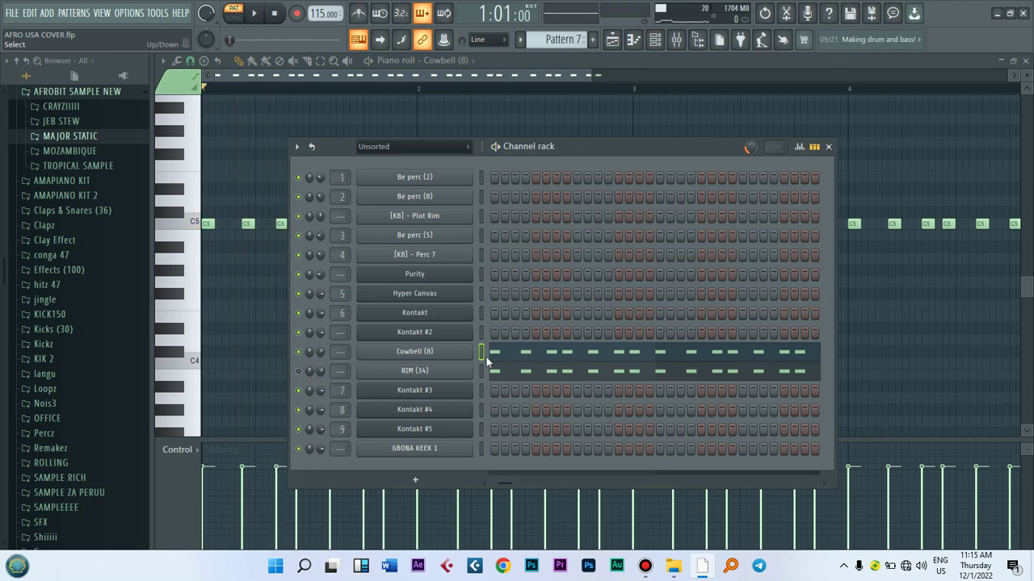
# Reopen the Cowbell (8) notes in the piano roll and play back the cowbell without the rim
pyautogui.click(506, 354)
pyautogui.click(506, 354)
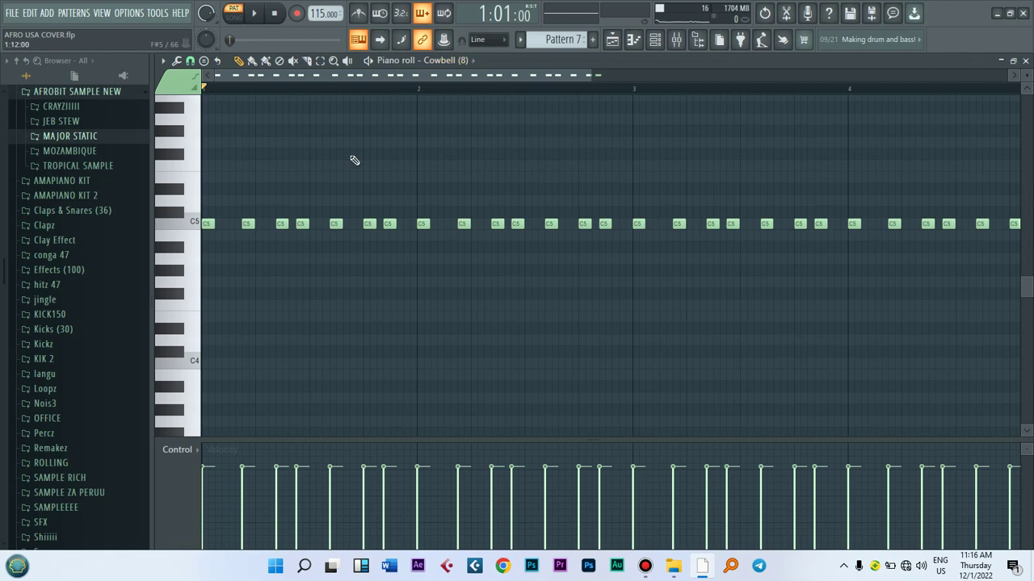
pyautogui.scroll(5, 16, 202)
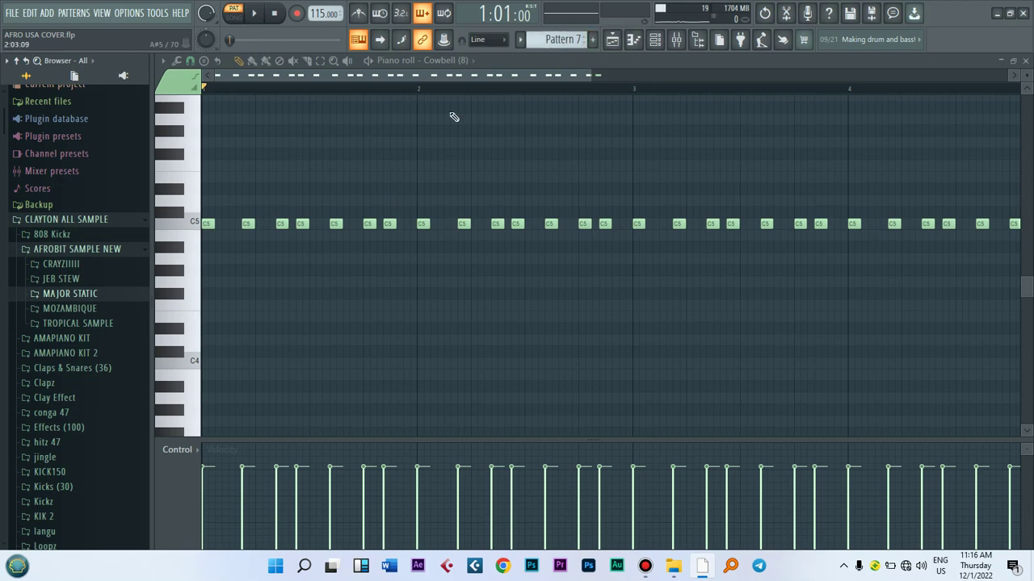
pyautogui.press('space')
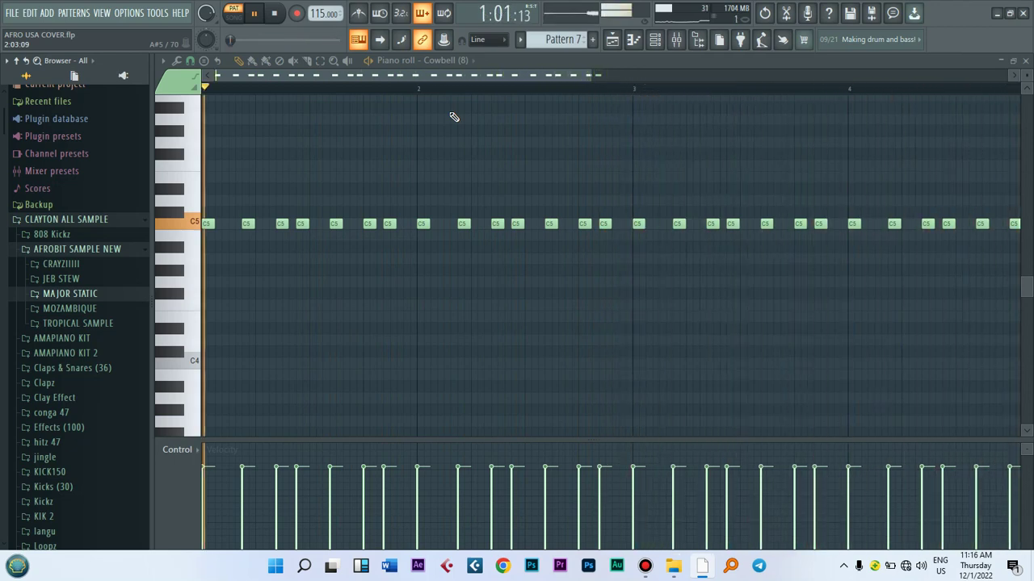
pyautogui.press('space')
# Mute Cowbell (8), unmute RIM (34) and play back the rim alone with its notes open in the piano roll
pyautogui.click(655, 40)
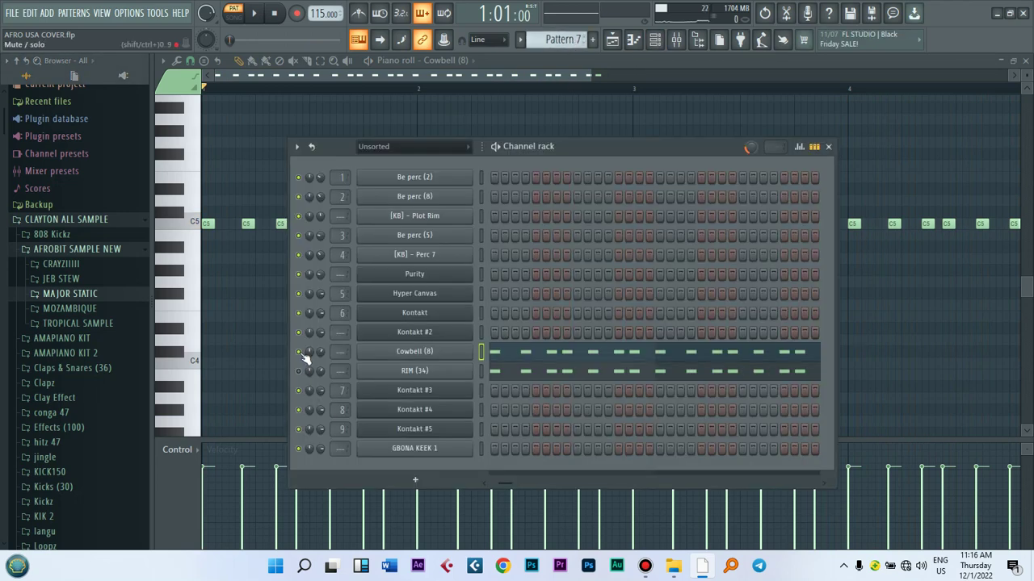
pyautogui.press('space')
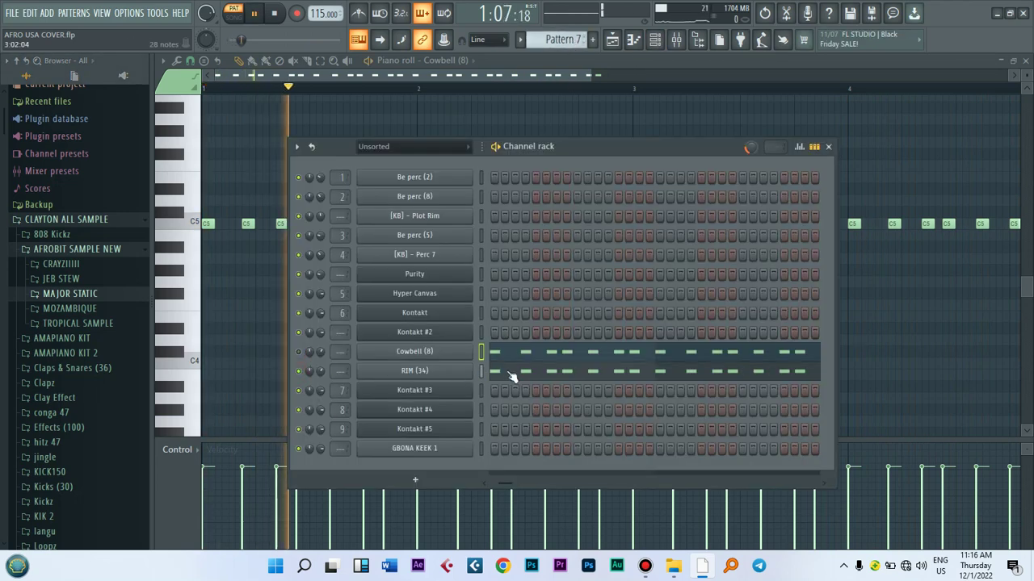
pyautogui.click(512, 373)
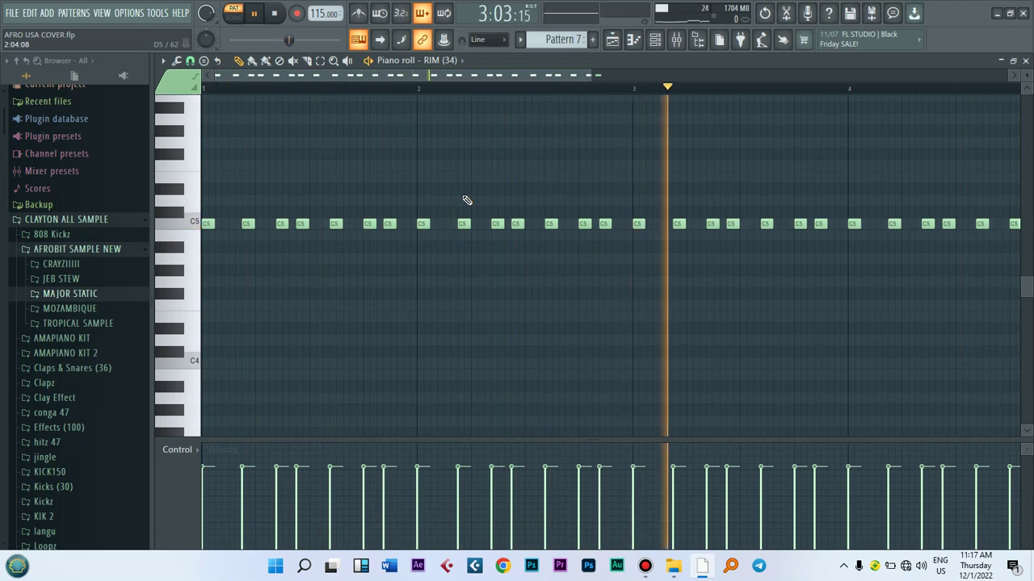
pyautogui.press('space')
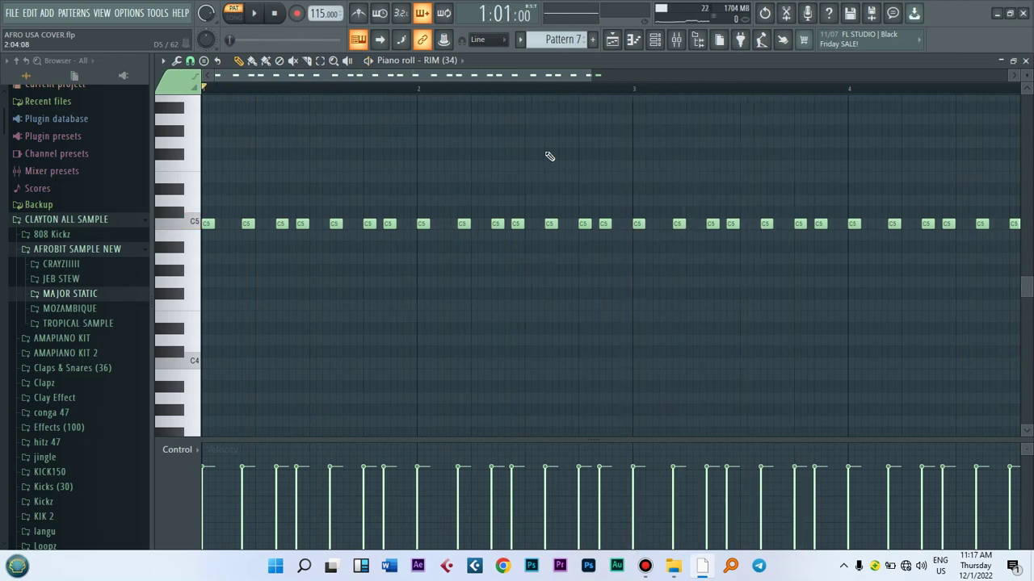
# Switch to Pattern 8, open Kontakt #3 and expand the instruments of the Scarbee Rickenbacker Bass library
pyautogui.click(656, 41)
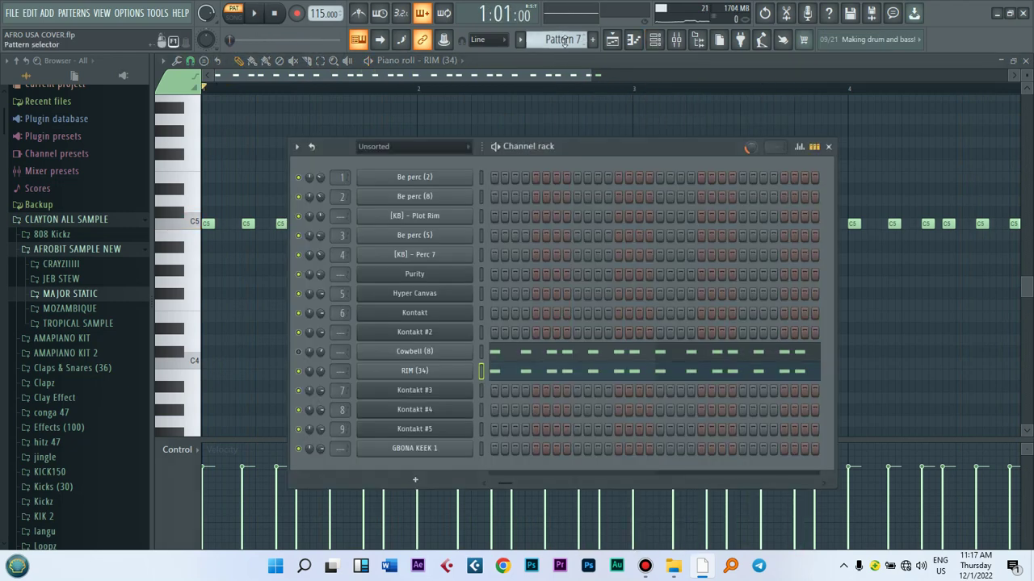
pyautogui.moveTo(559, 40); pyautogui.dragTo(559, 33)
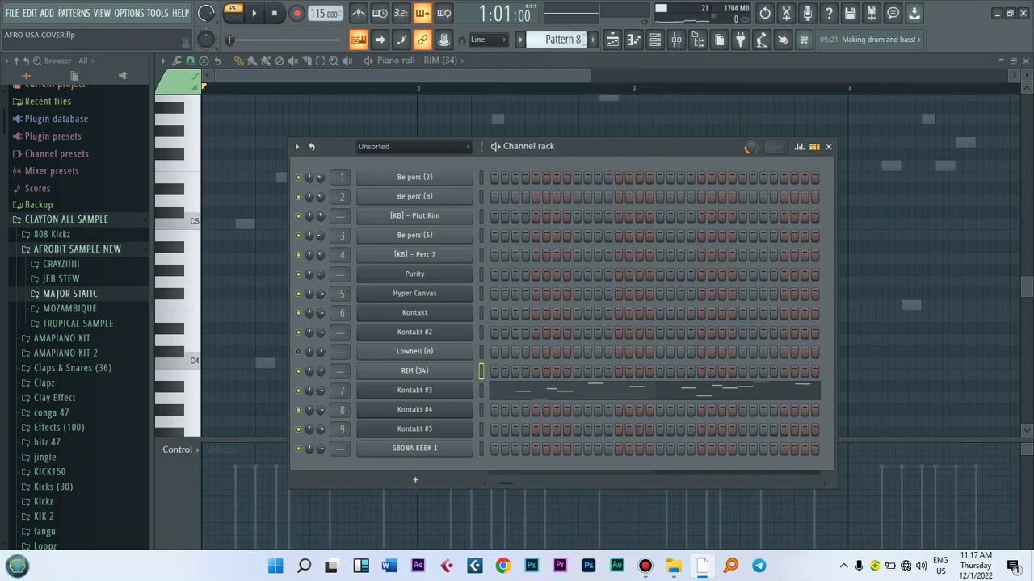
pyautogui.click(409, 392)
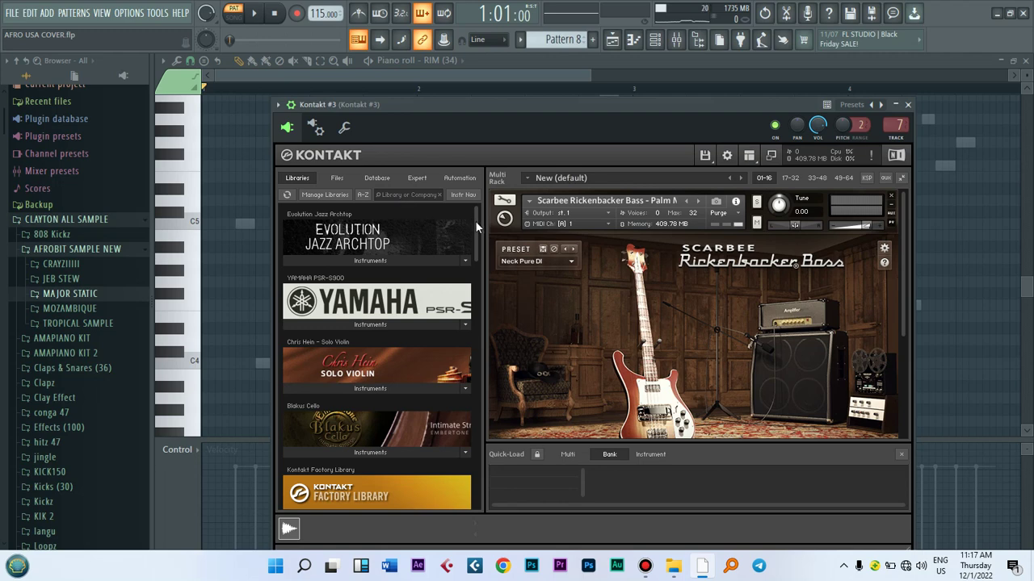
pyautogui.moveTo(475, 220); pyautogui.dragTo(482, 306)
pyautogui.click(385, 343)
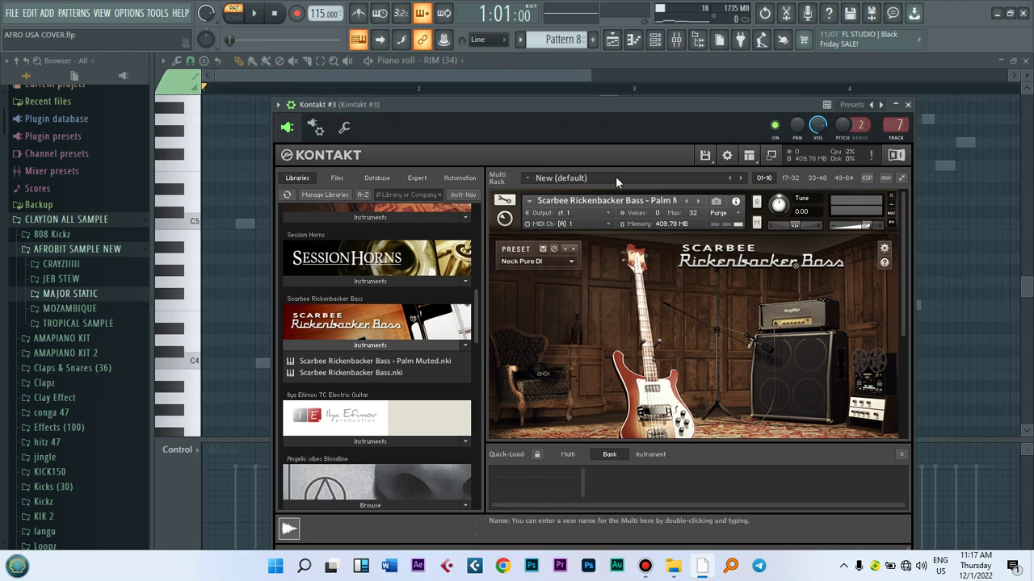
# Open the Kontakt #3 notes of Pattern 8 in the piano roll and play back all four bars
pyautogui.click(655, 40)
pyautogui.click(540, 390)
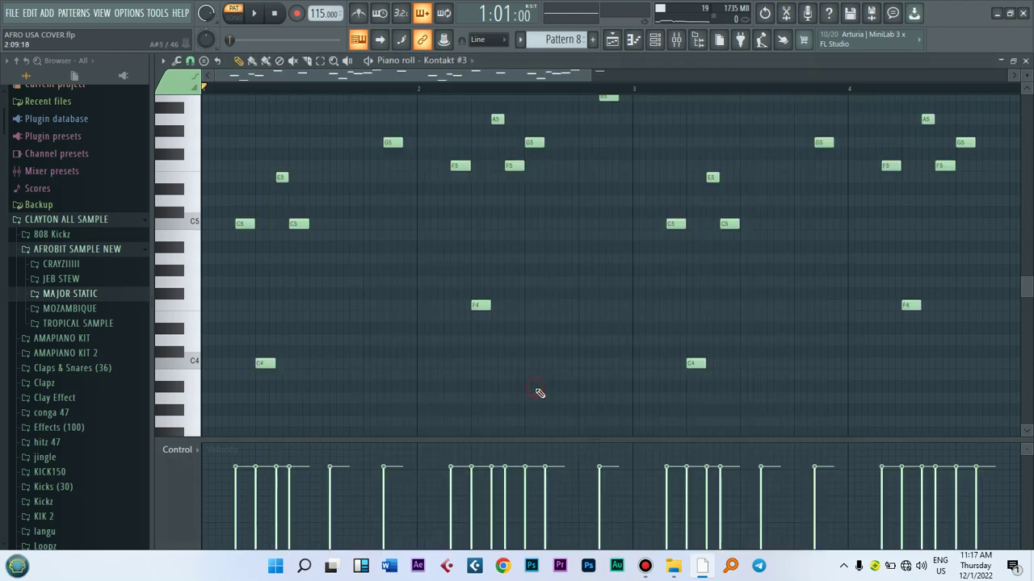
pyautogui.moveTo(1029, 292); pyautogui.dragTo(1029, 279)
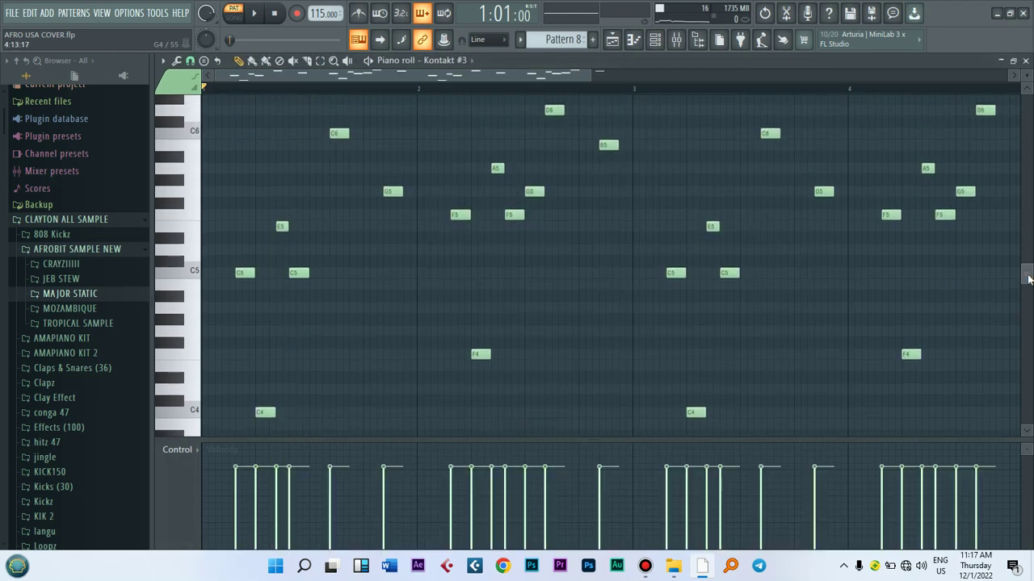
pyautogui.press('space')
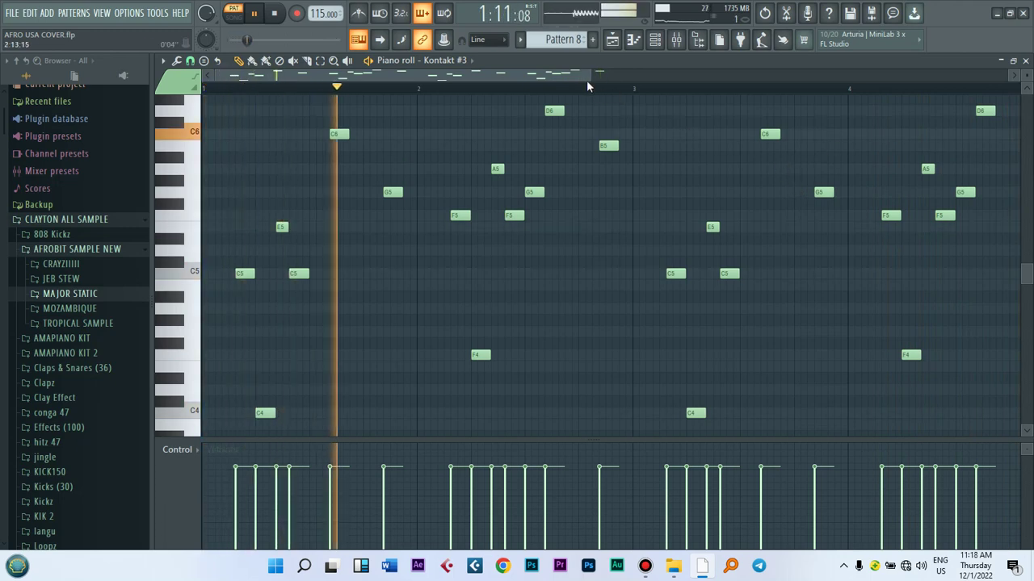
pyautogui.moveTo(591, 75); pyautogui.dragTo(612, 74)
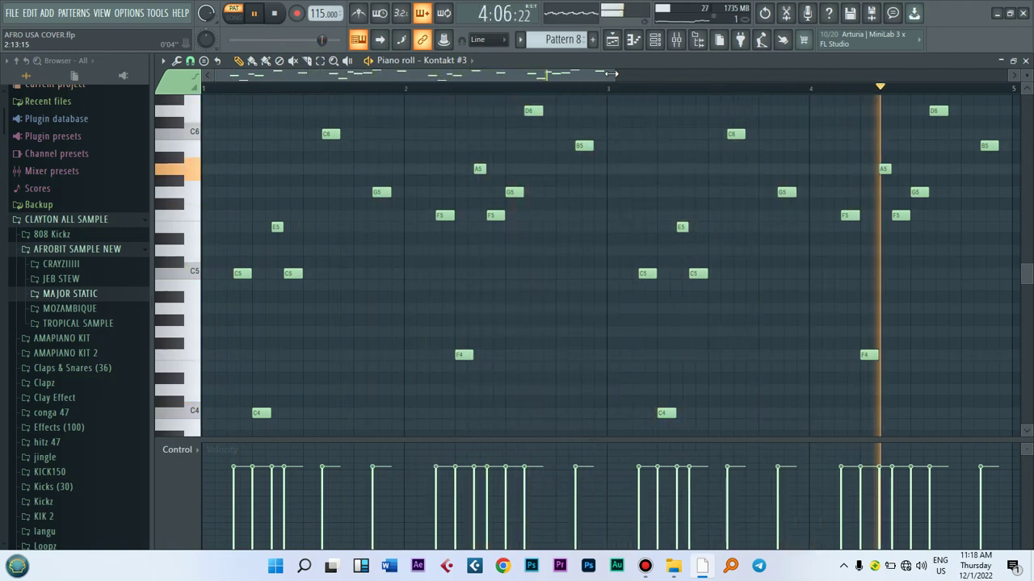
pyautogui.press('space')
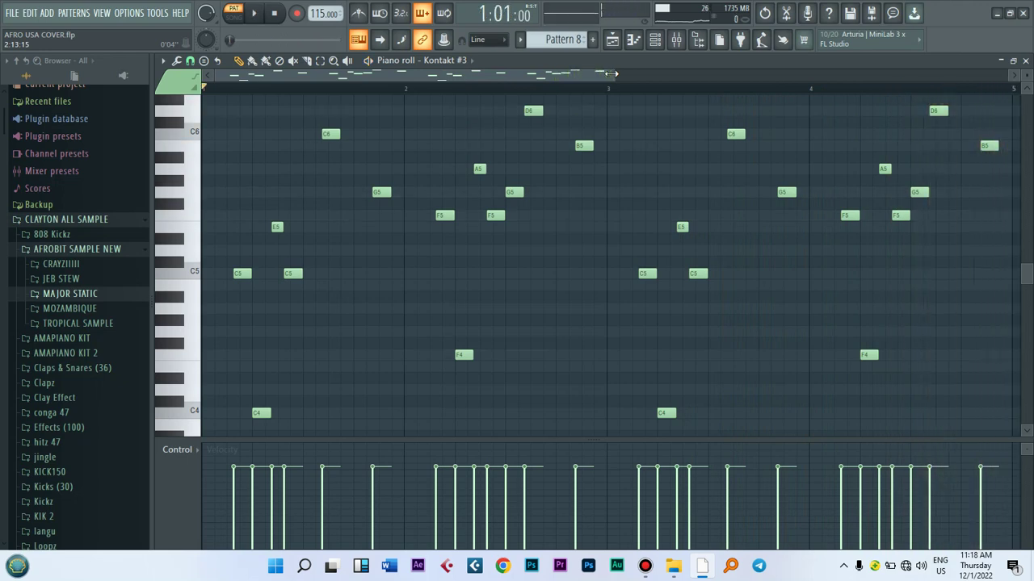
# Switch to Pattern 9 and open Kontakt #4 to show its 011_Kalimba instrument
pyautogui.click(655, 47)
pyautogui.scroll(-1, 560, 39)
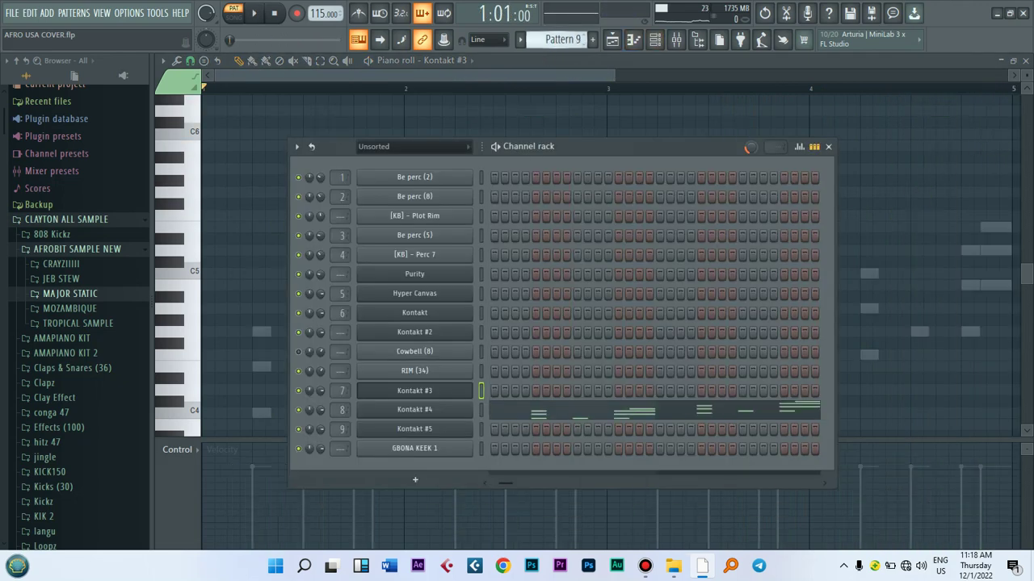
pyautogui.click(441, 413)
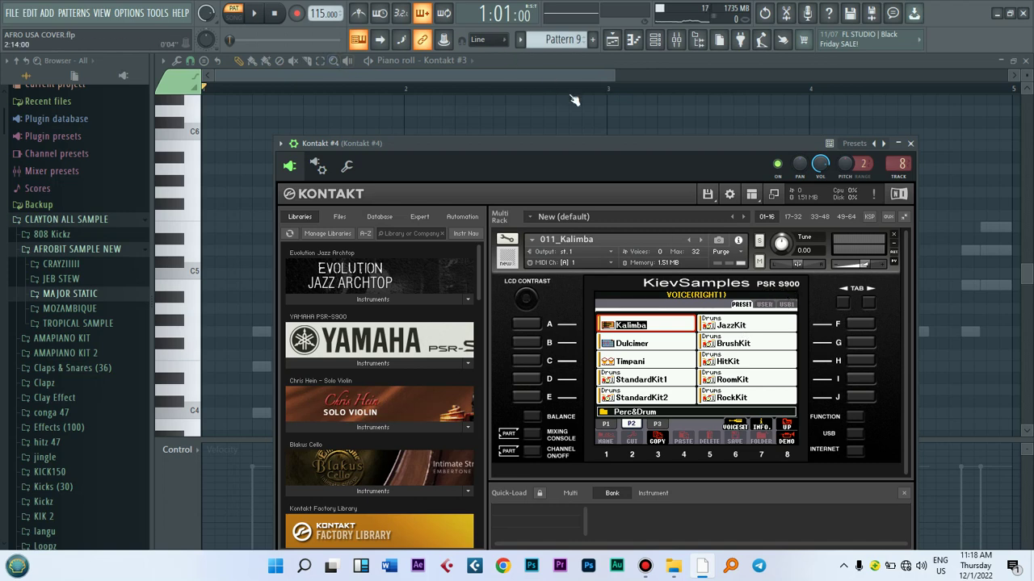
pyautogui.click(613, 41)
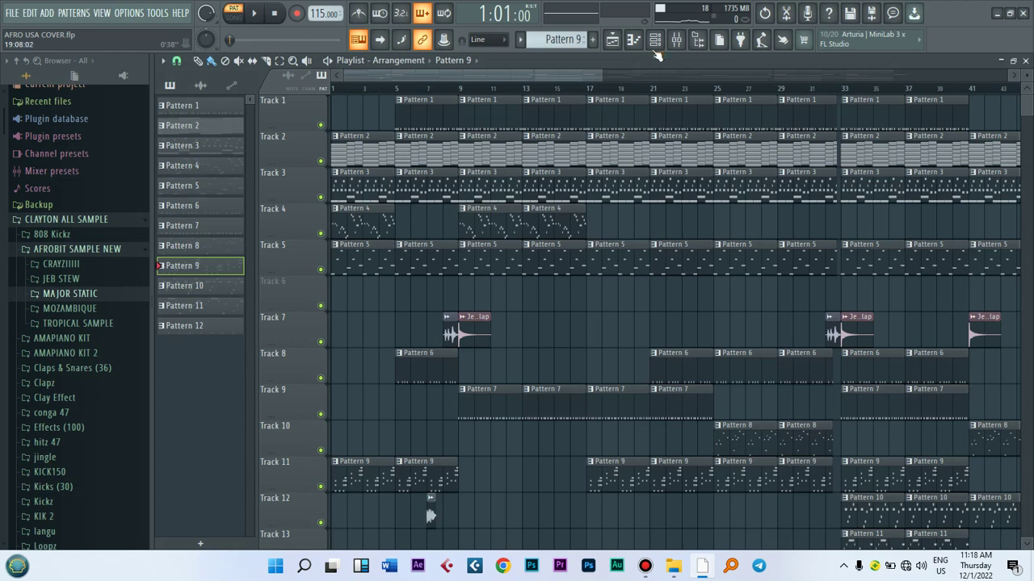
# Open the Kontakt #4 notes of Pattern 9 in the piano roll, play them back and return to the channel rack
pyautogui.click(655, 40)
pyautogui.click(539, 414)
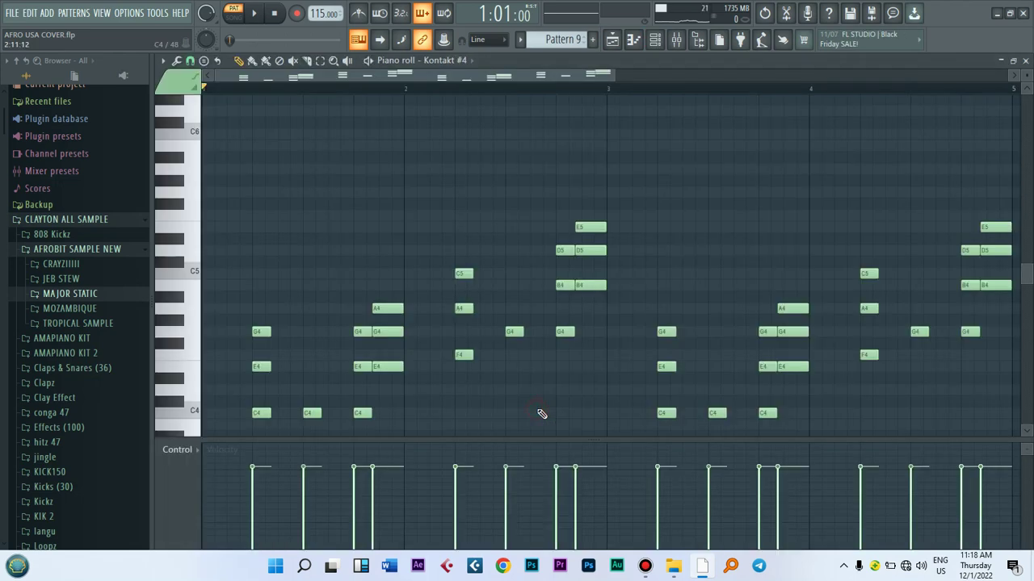
pyautogui.moveTo(1031, 281); pyautogui.dragTo(1030, 298)
pyautogui.press('space')
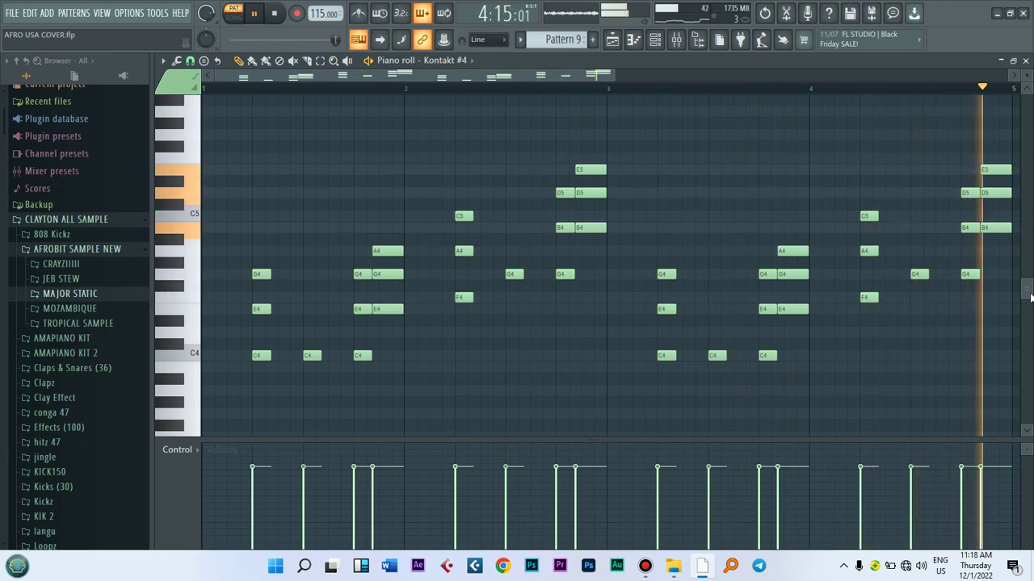
pyautogui.click(657, 42)
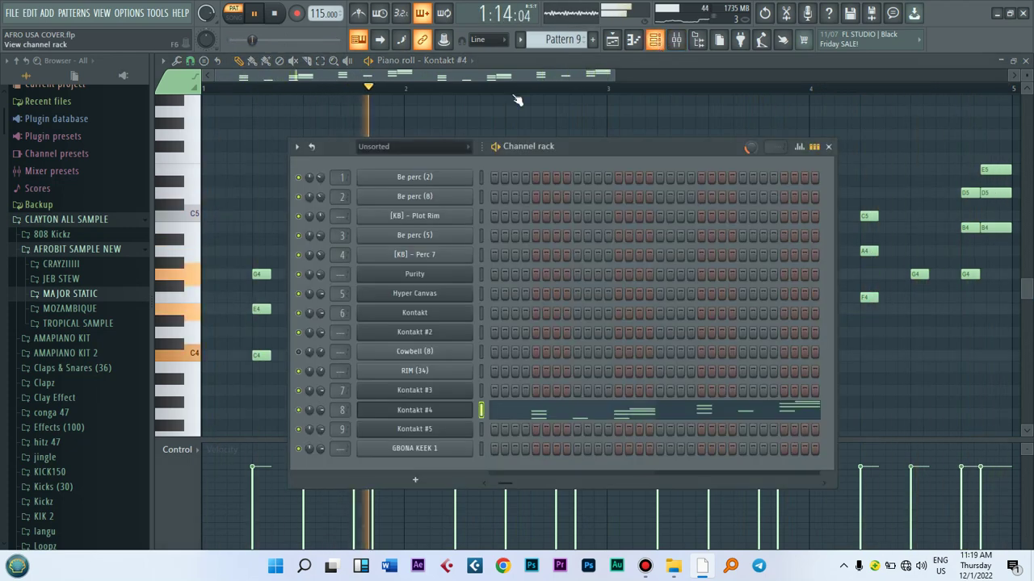
pyautogui.press('space')
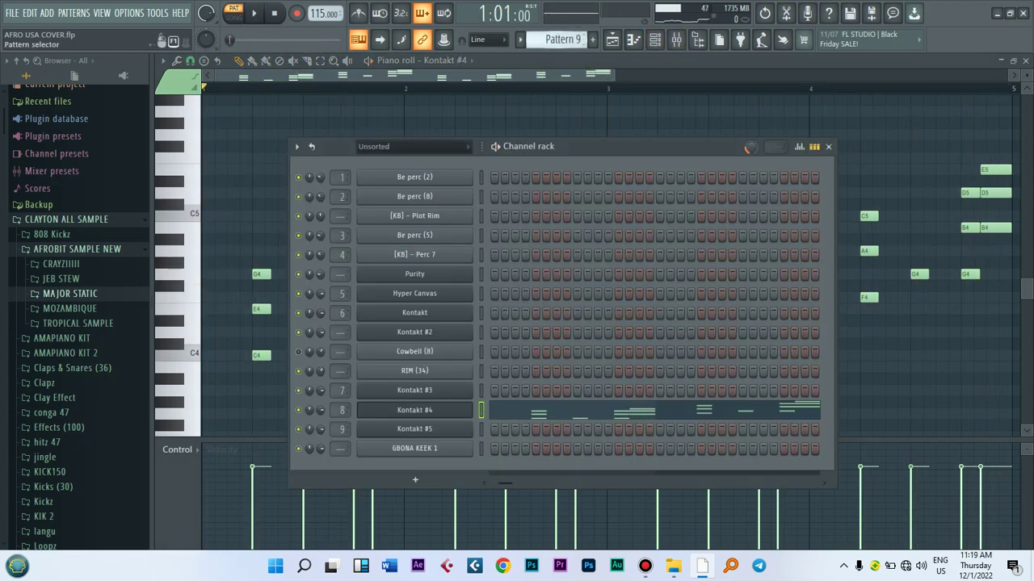
# Switch to Pattern 10 and open the Kontakt channel to show its Ilya Efimov LP Electric Guitar instrument
pyautogui.moveTo(557, 40); pyautogui.dragTo(557, 33)
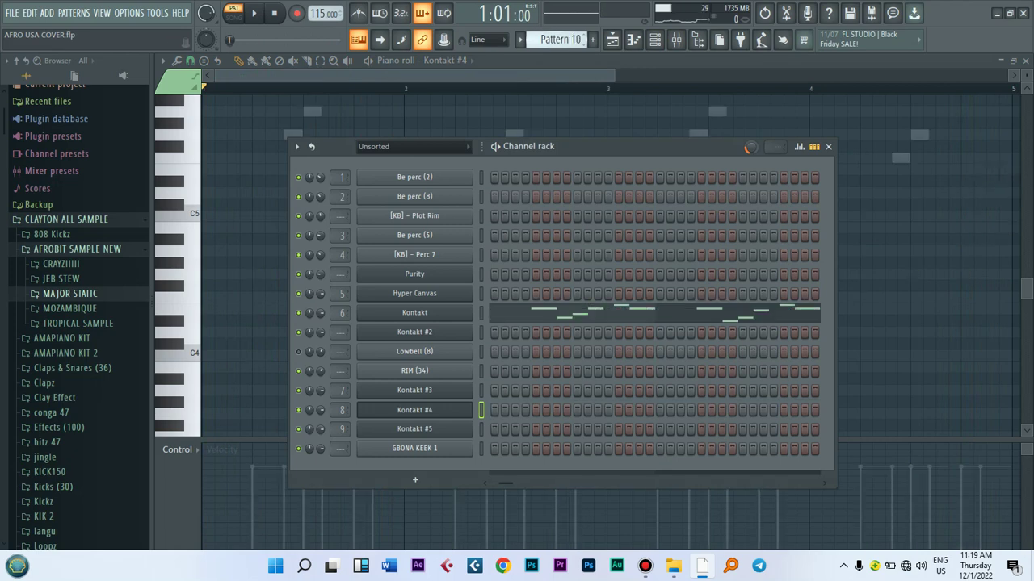
pyautogui.click(429, 319)
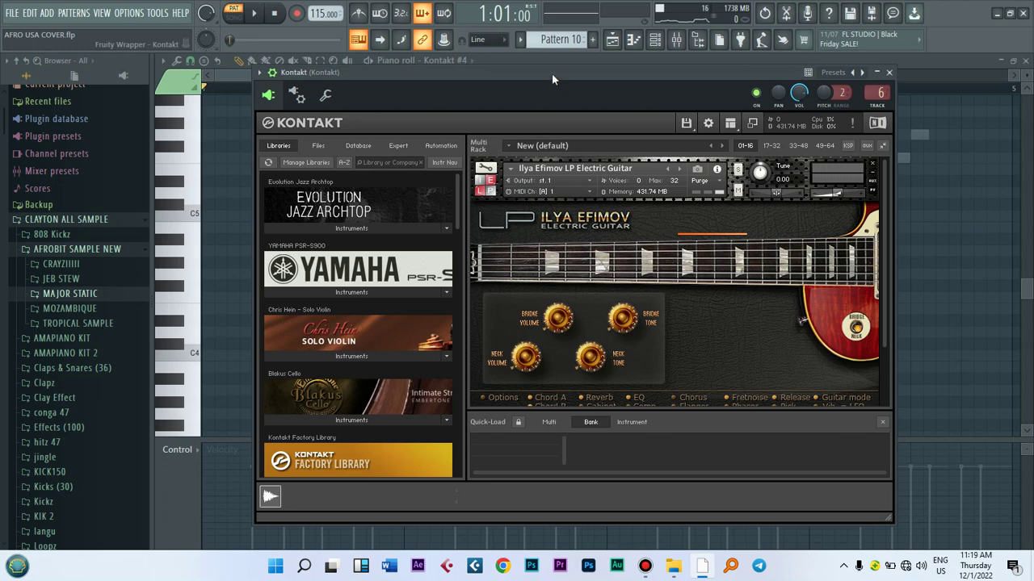
pyautogui.moveTo(552, 73); pyautogui.dragTo(534, 67)
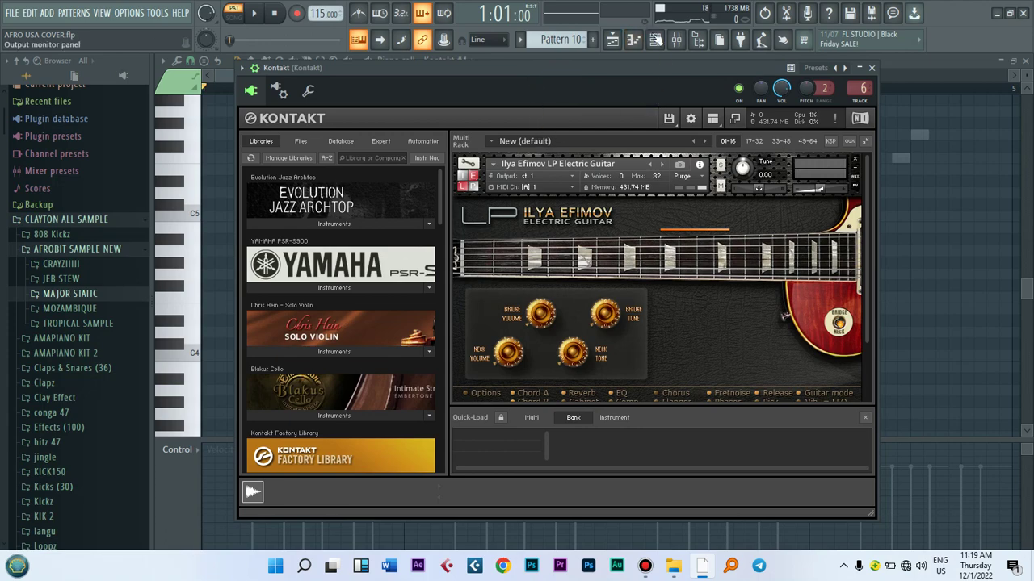
# Open the Kontakt notes of Pattern 10 in the piano roll, play them back and return to the channel rack
pyautogui.click(655, 40)
pyautogui.click(515, 317)
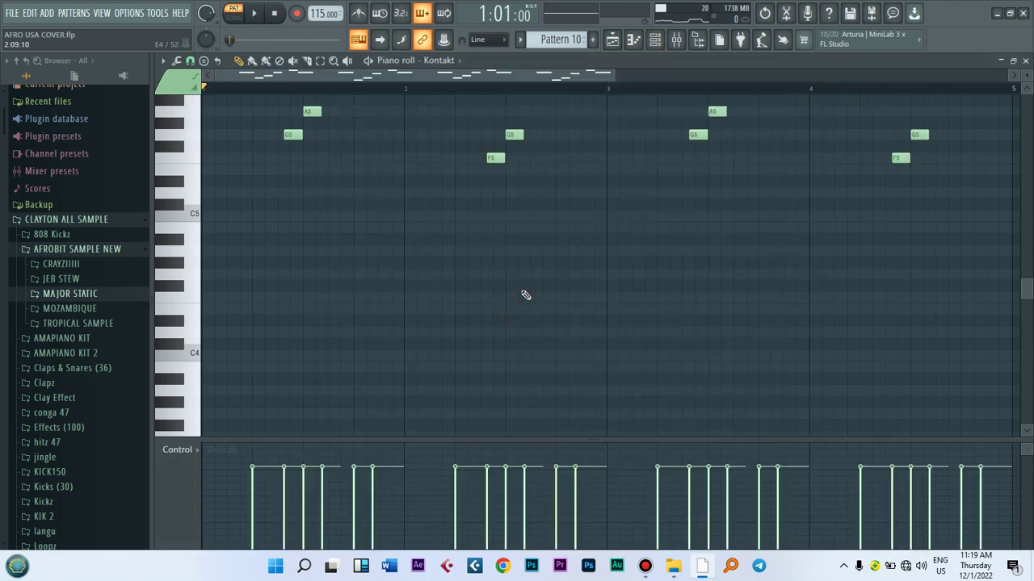
pyautogui.moveTo(1027, 289); pyautogui.dragTo(1023, 256)
pyautogui.press('space')
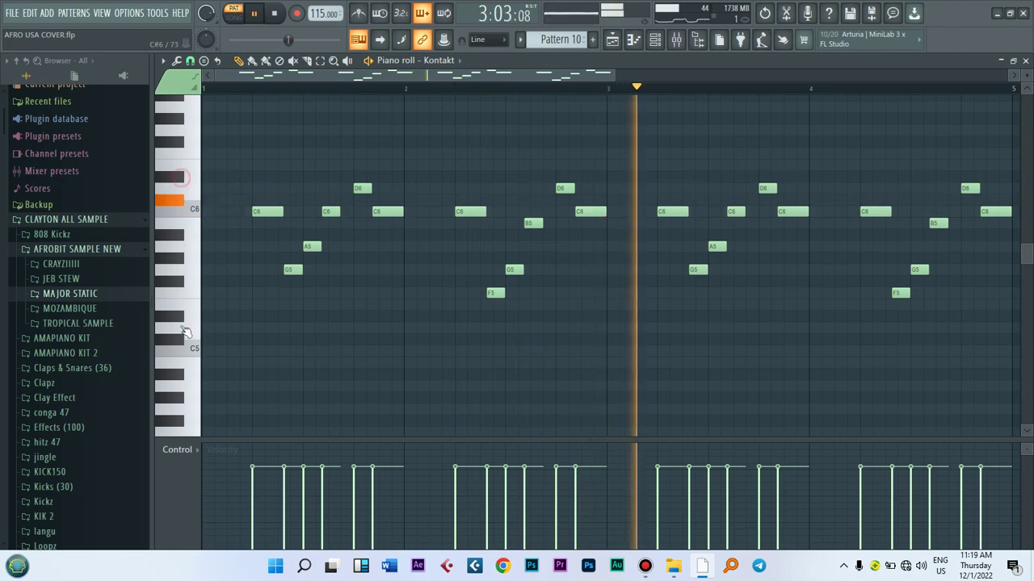
pyautogui.press('space')
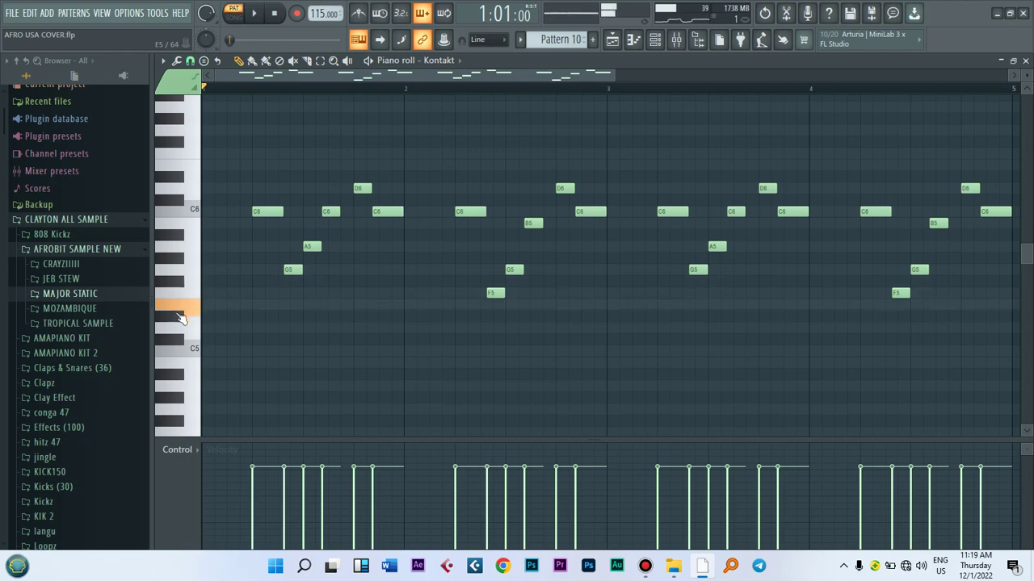
pyautogui.click(655, 41)
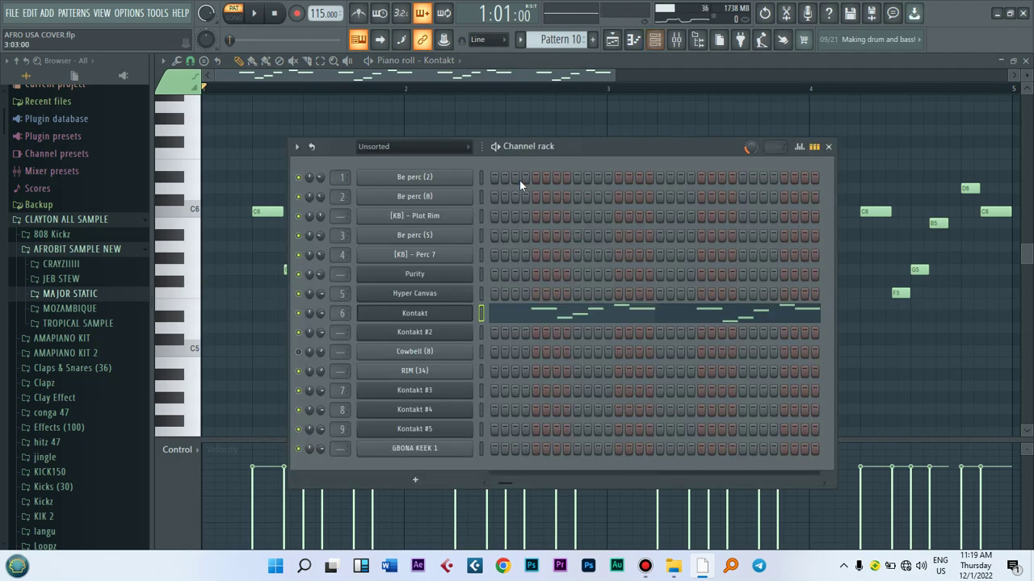
# Switch to Pattern 11, open Kontakt #5 and expand the Strings Of Anatolia library's instruments to locate Istanbul Strings II
pyautogui.scroll(-1, 559, 40)
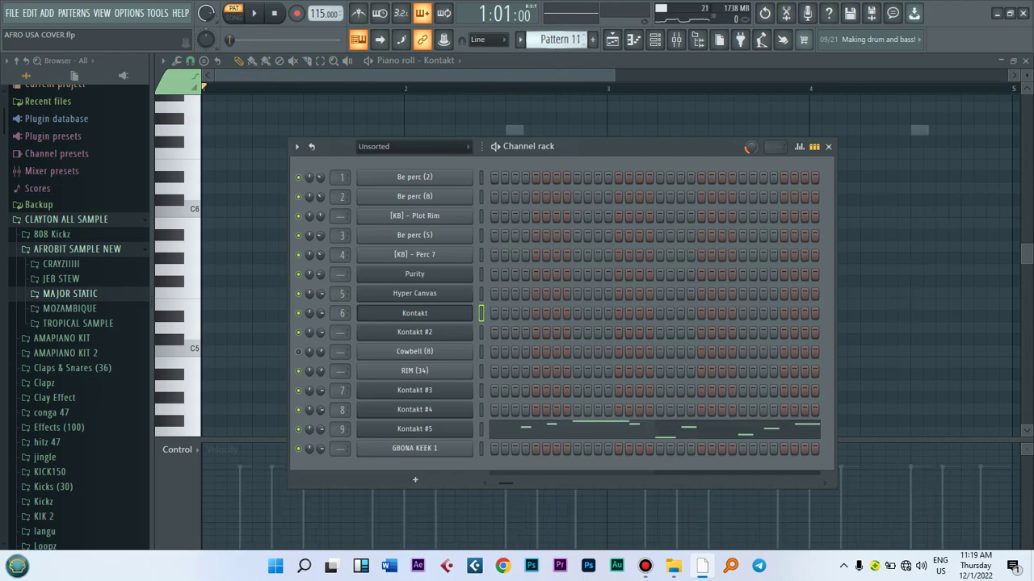
pyautogui.click(440, 431)
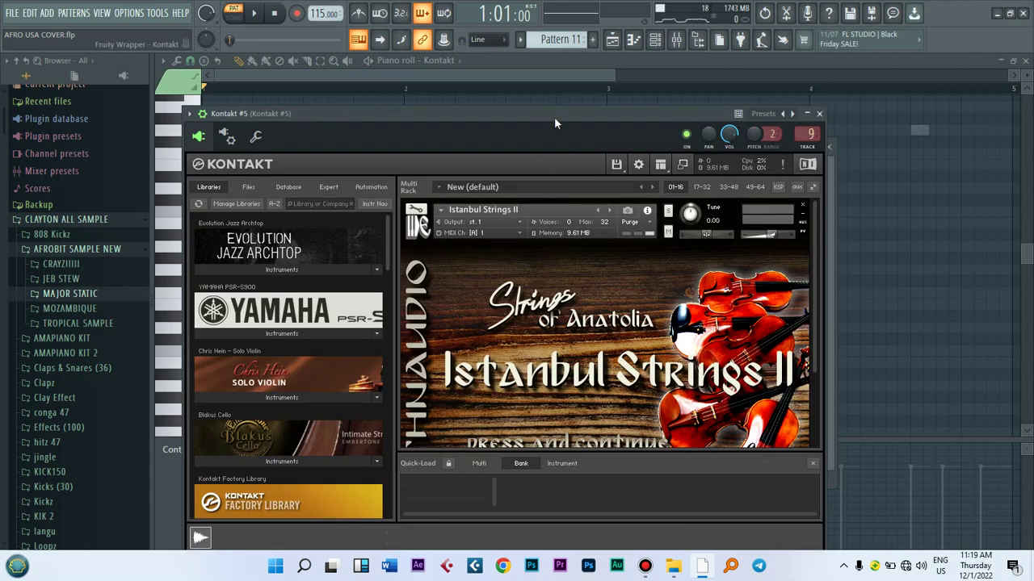
pyautogui.moveTo(554, 123); pyautogui.dragTo(599, 93)
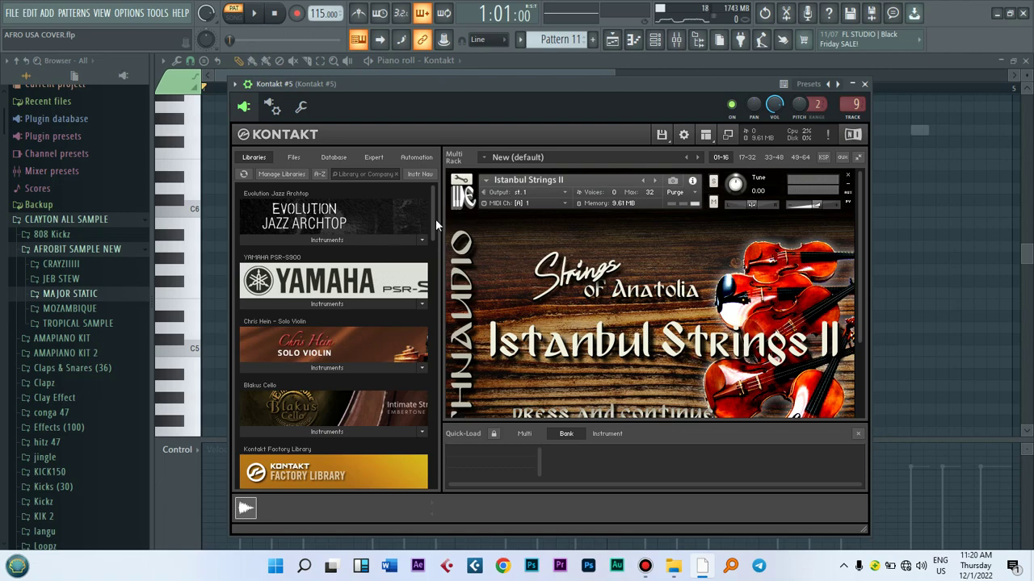
pyautogui.moveTo(435, 219); pyautogui.dragTo(439, 412)
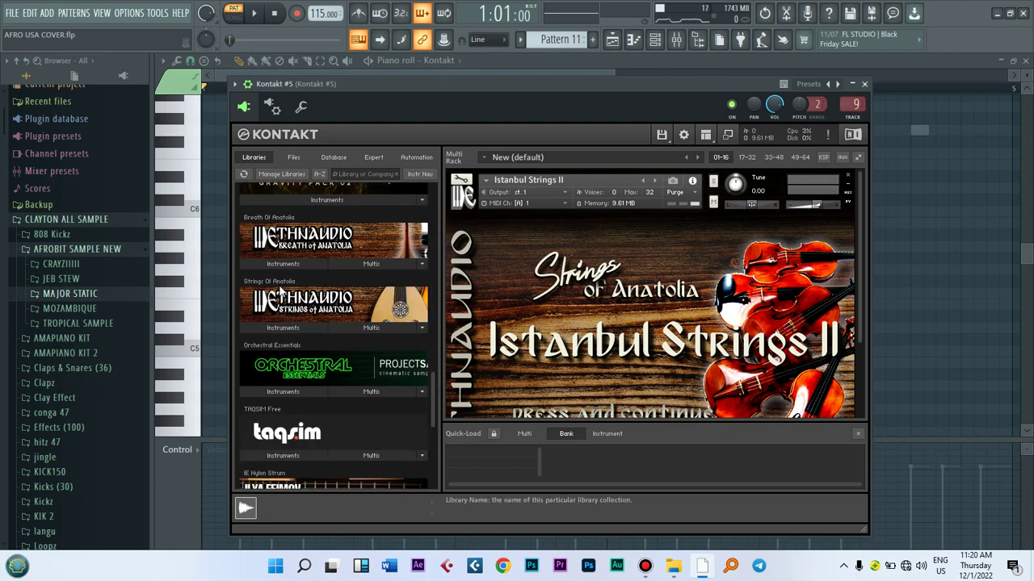
pyautogui.click(298, 328)
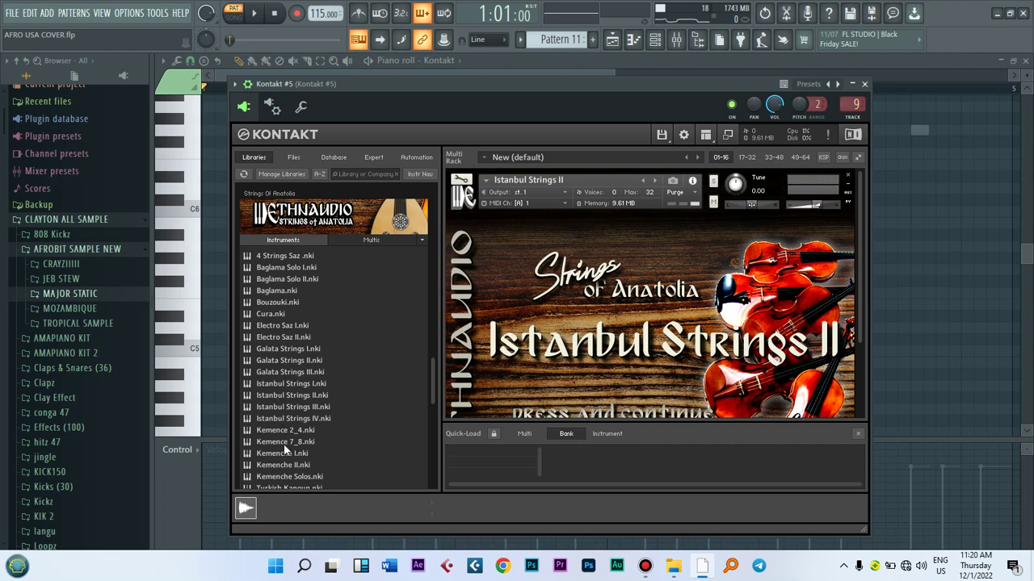
pyautogui.moveTo(429, 384); pyautogui.dragTo(433, 410)
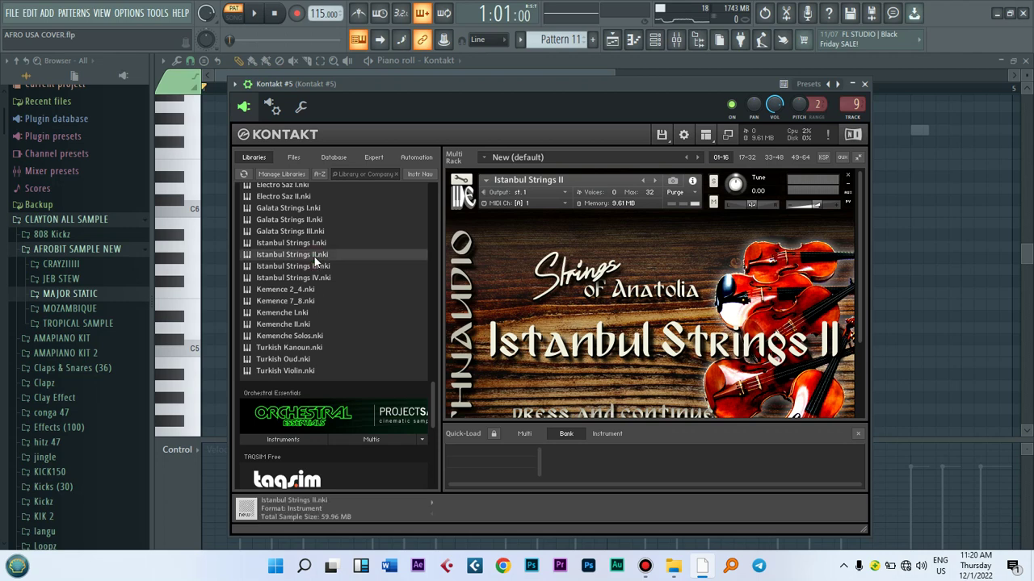
# Open the Kontakt #5 notes of Pattern 11 in the piano roll and play them back
pyautogui.click(655, 39)
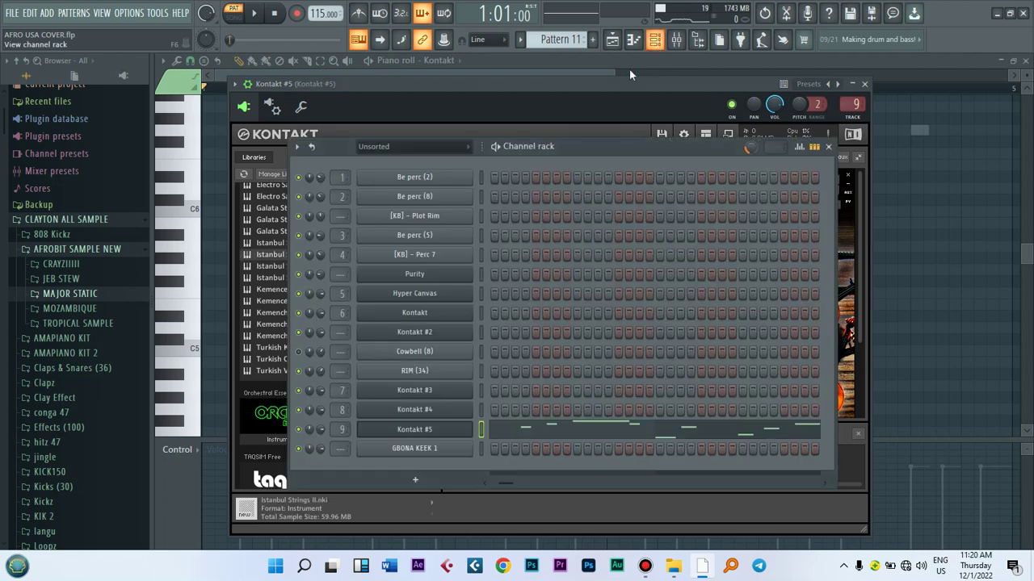
pyautogui.click(537, 436)
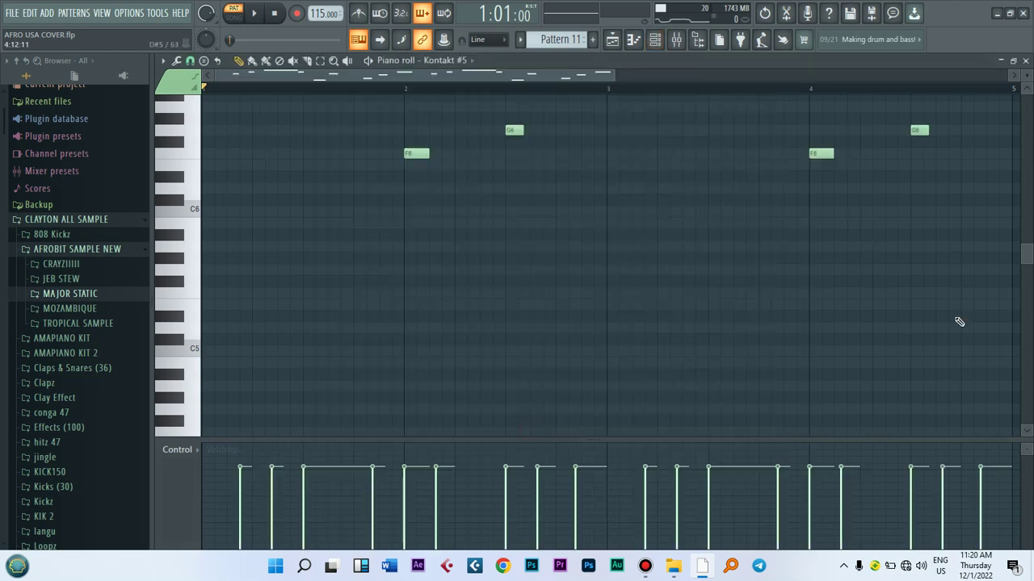
pyautogui.moveTo(1021, 253); pyautogui.dragTo(1024, 211)
pyautogui.press('space')
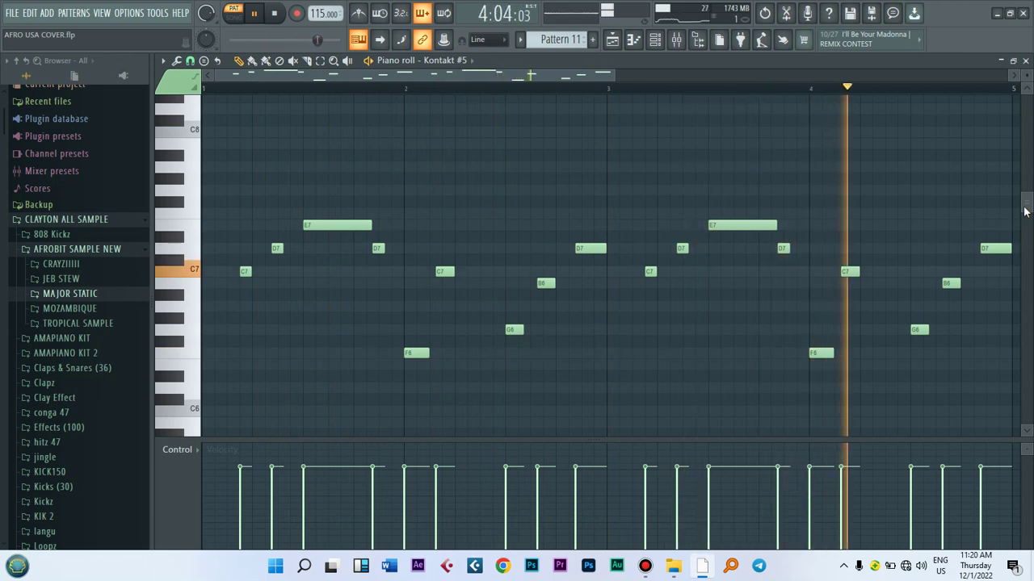
pyautogui.press('space')
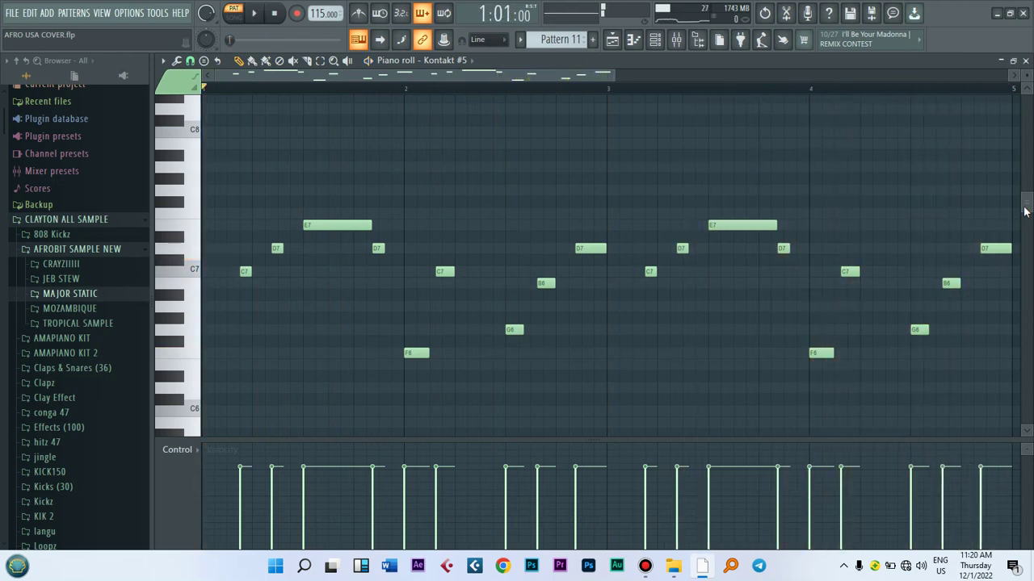
# Select Pattern 1 and open the playlist to examine the whole song arrangement
pyautogui.click(654, 41)
pyautogui.moveTo(557, 40); pyautogui.dragTo(557, 89)
pyautogui.click(611, 41)
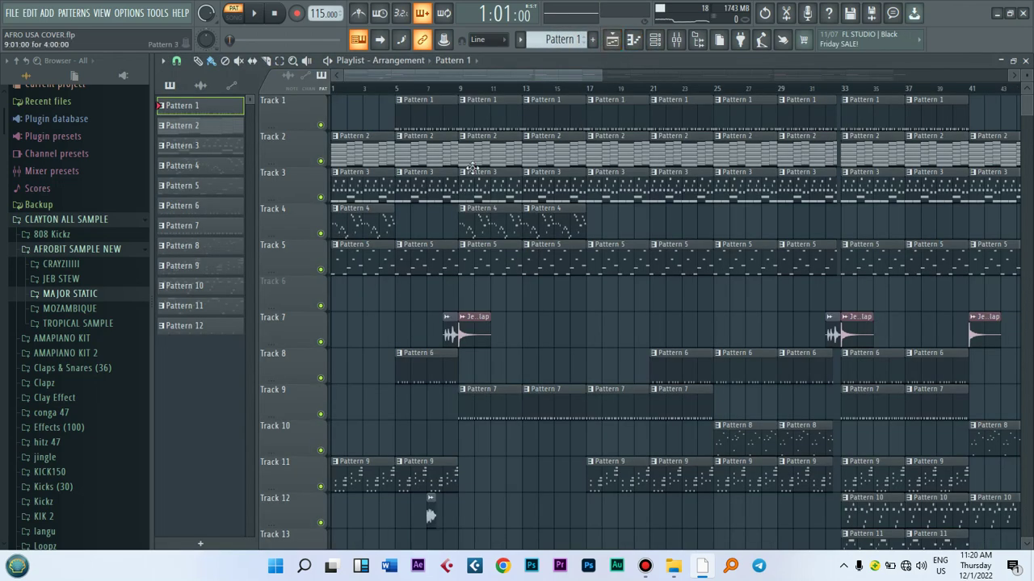
pyautogui.moveTo(601, 73); pyautogui.dragTo(1004, 99)
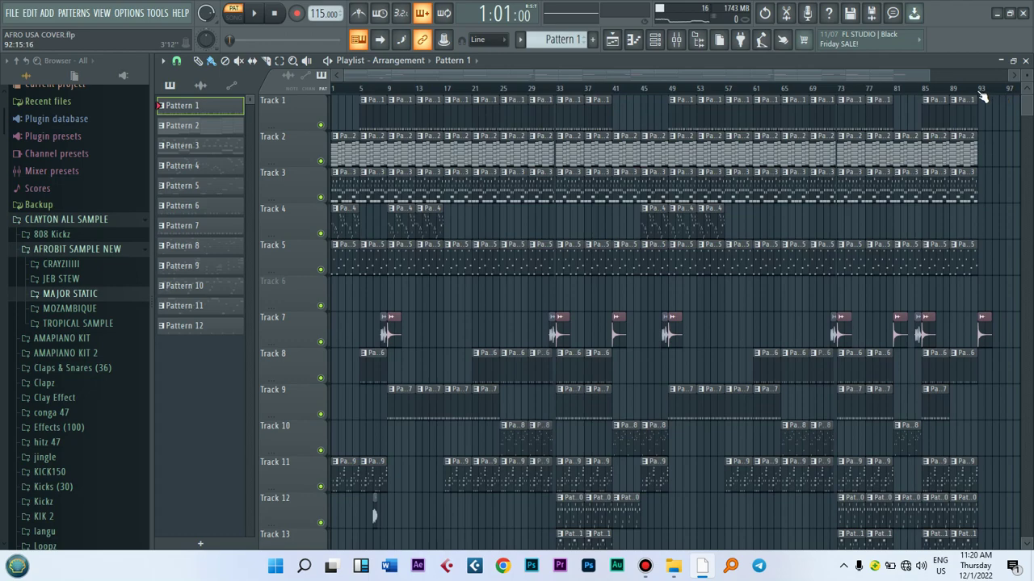
pyautogui.moveTo(928, 75); pyautogui.dragTo(520, 120)
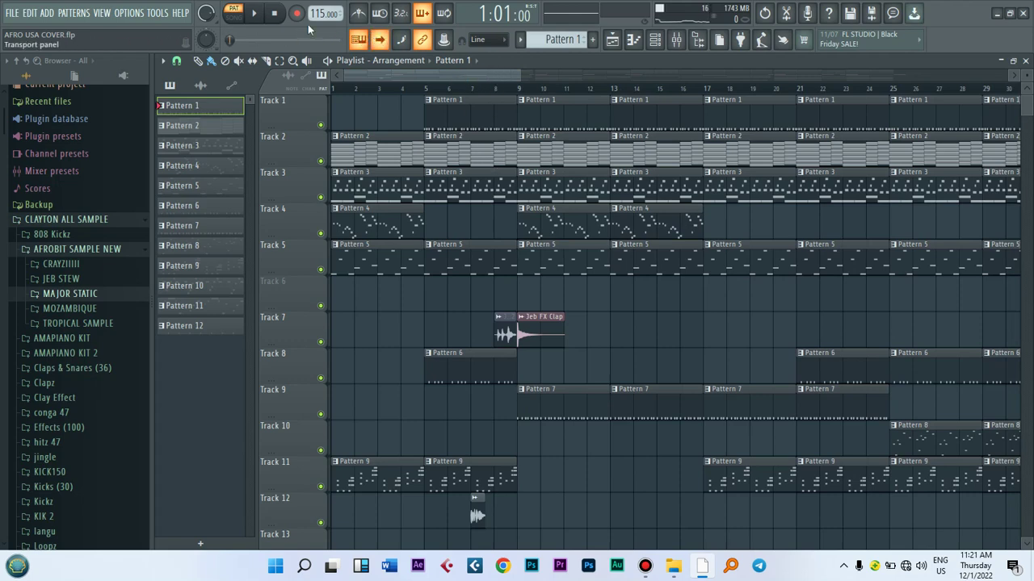
# Play the full arrangement from bar 1 to its end in song mode and save the project
pyautogui.click(234, 18)
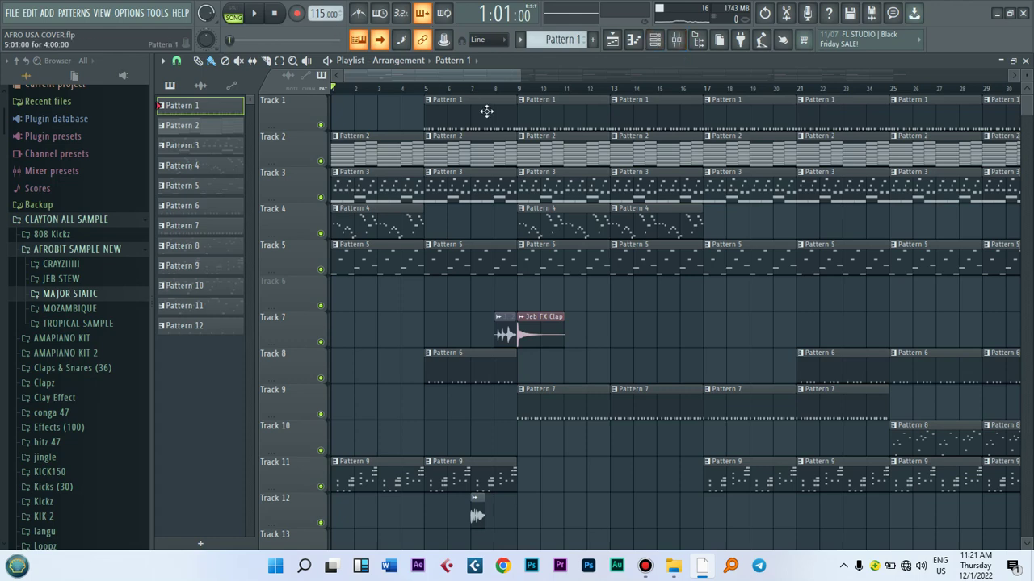
pyautogui.press('space')
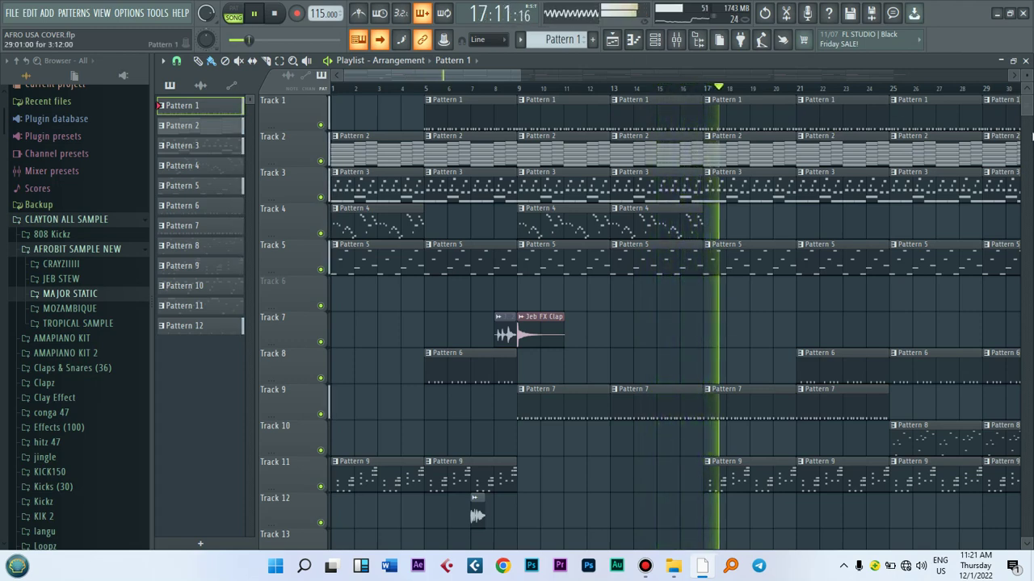
pyautogui.moveTo(1028, 113)
pyautogui.mouseDown()
pyautogui.moveTo(1029, 123)
pyautogui.moveTo(1027, 114)
pyautogui.mouseUp()
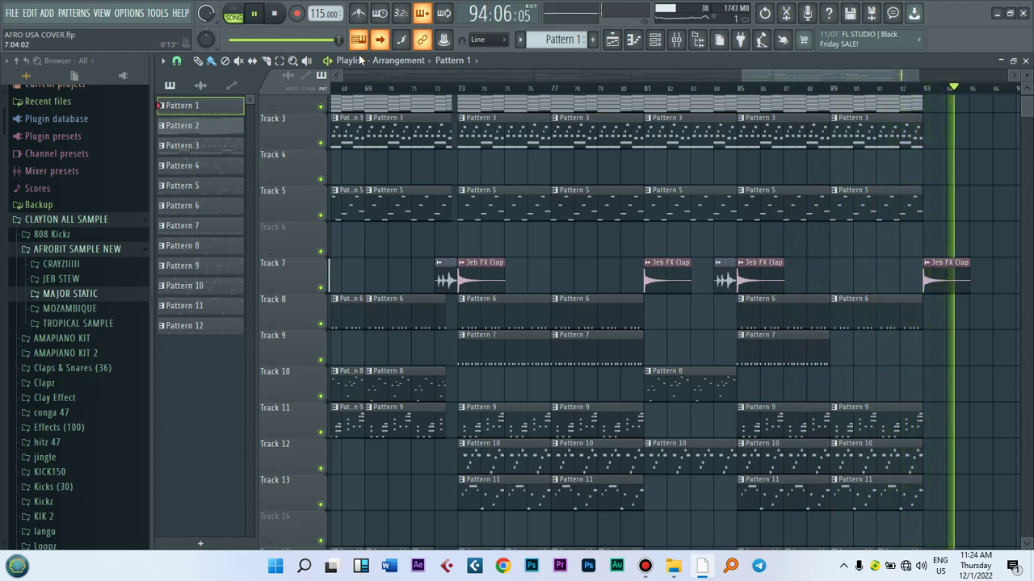
pyautogui.hotkey('ctrl', 's')
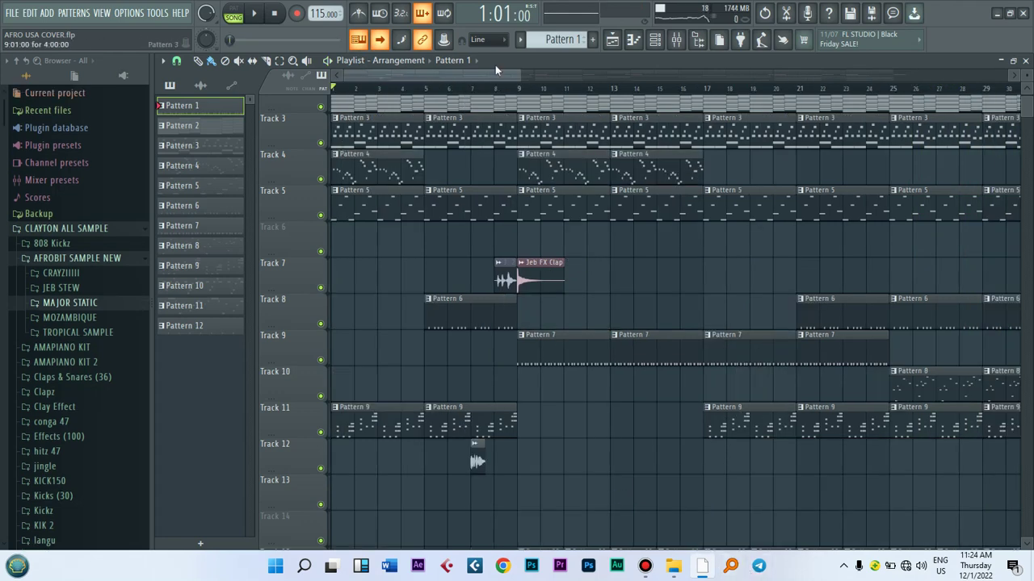
# Open the Pattern 12 clip on Track 15, show the GBONA KEEK 1 sampler settings and return to the playlist
pyautogui.moveTo(493, 76); pyautogui.dragTo(452, 80)
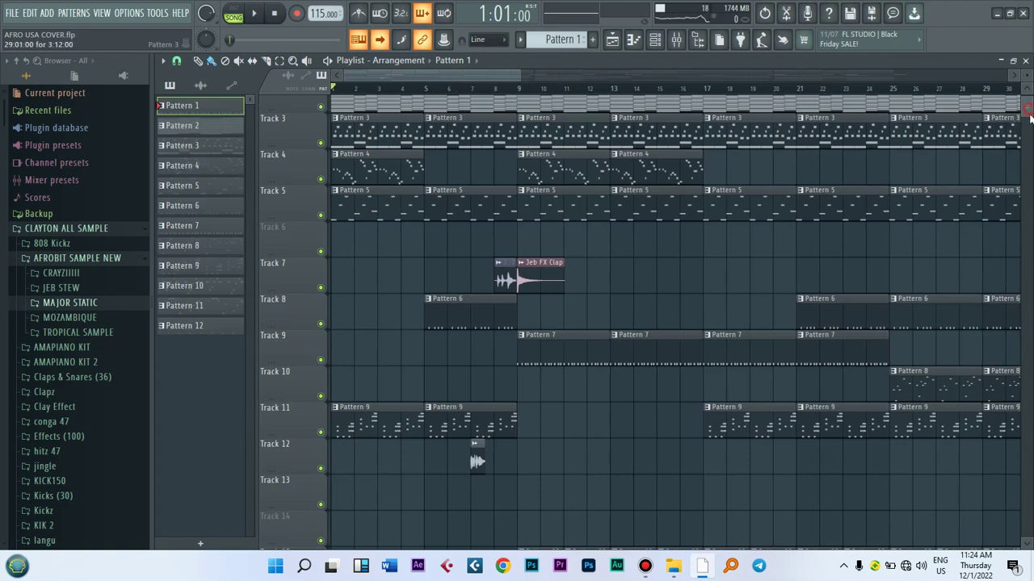
pyautogui.moveTo(1030, 118); pyautogui.dragTo(1030, 125)
pyautogui.doubleClick(547, 290)
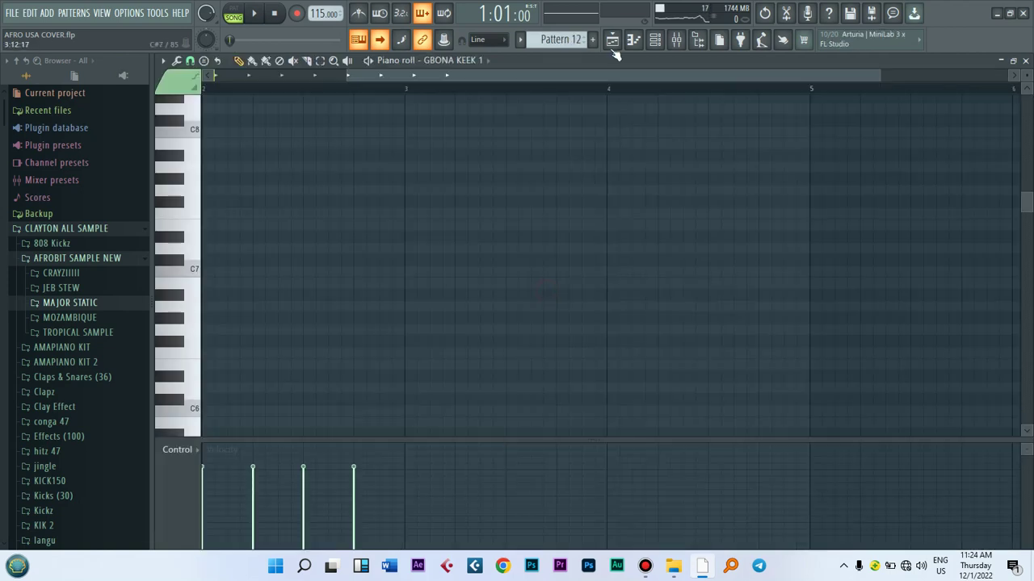
pyautogui.click(656, 40)
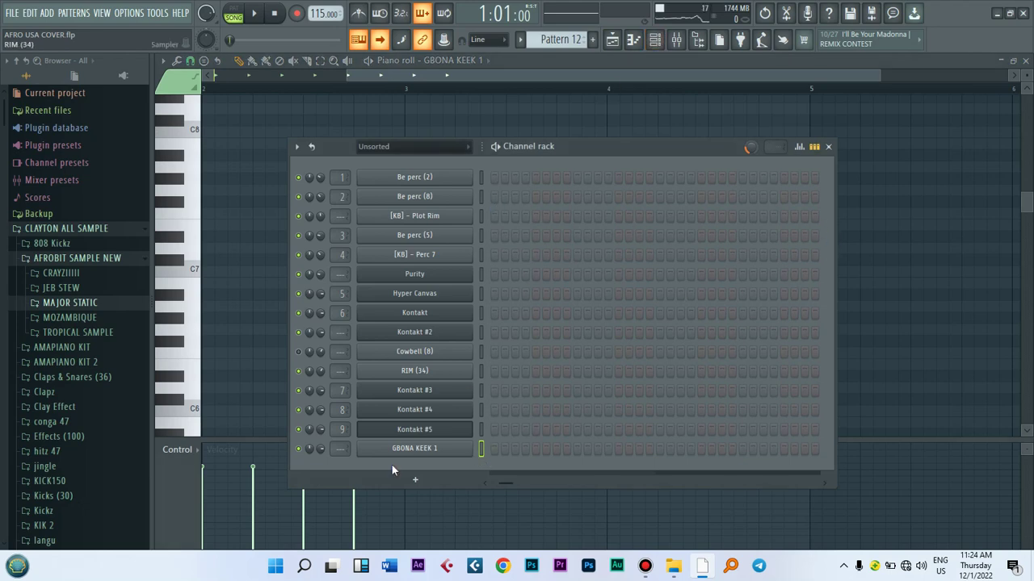
pyautogui.click(412, 449)
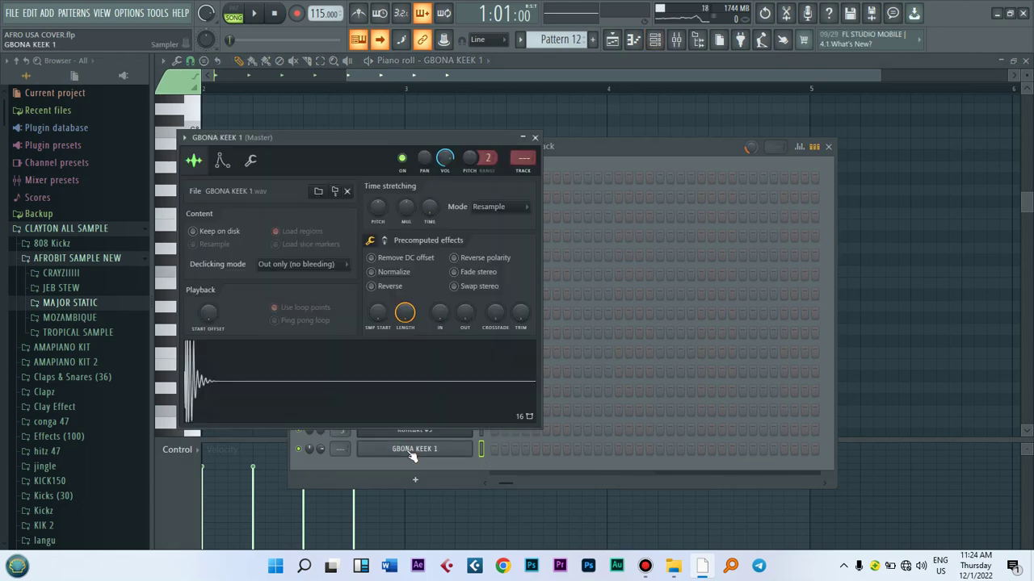
pyautogui.click(600, 147)
pyautogui.click(612, 39)
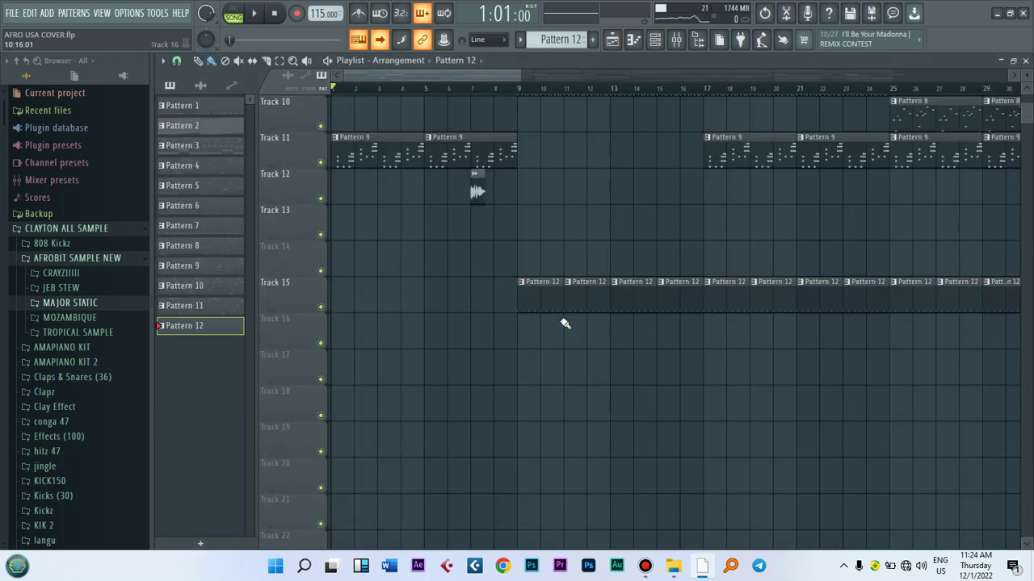
# Open the GBONA KEEK 1 notes of Pattern 12 in the piano roll and play them in pattern mode, showing its channel rack steps
pyautogui.doubleClick(540, 284)
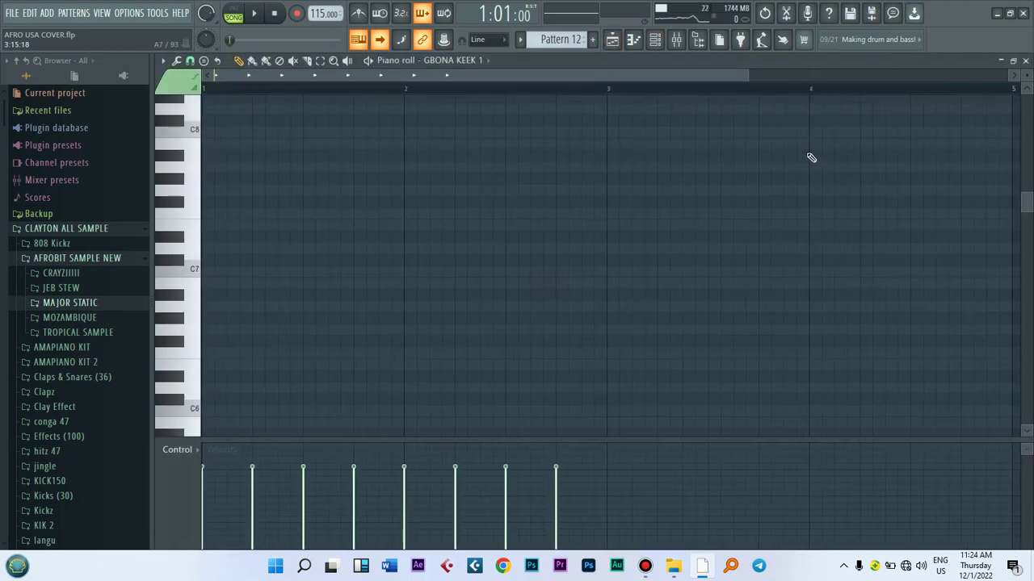
pyautogui.moveTo(1027, 201); pyautogui.dragTo(1029, 273)
pyautogui.moveTo(745, 71); pyautogui.dragTo(422, 123)
pyautogui.press('space')
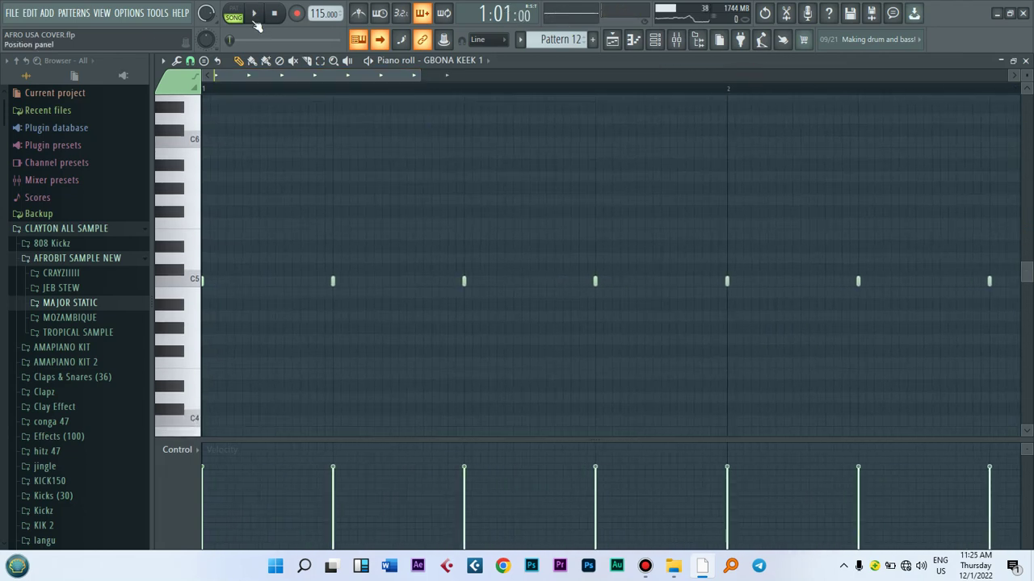
pyautogui.press('space')
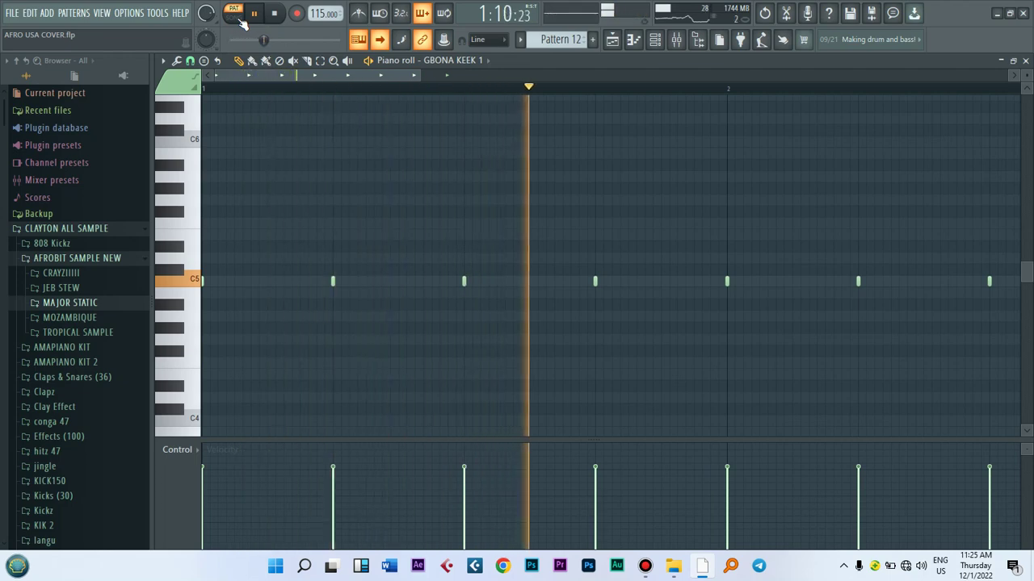
pyautogui.click(655, 41)
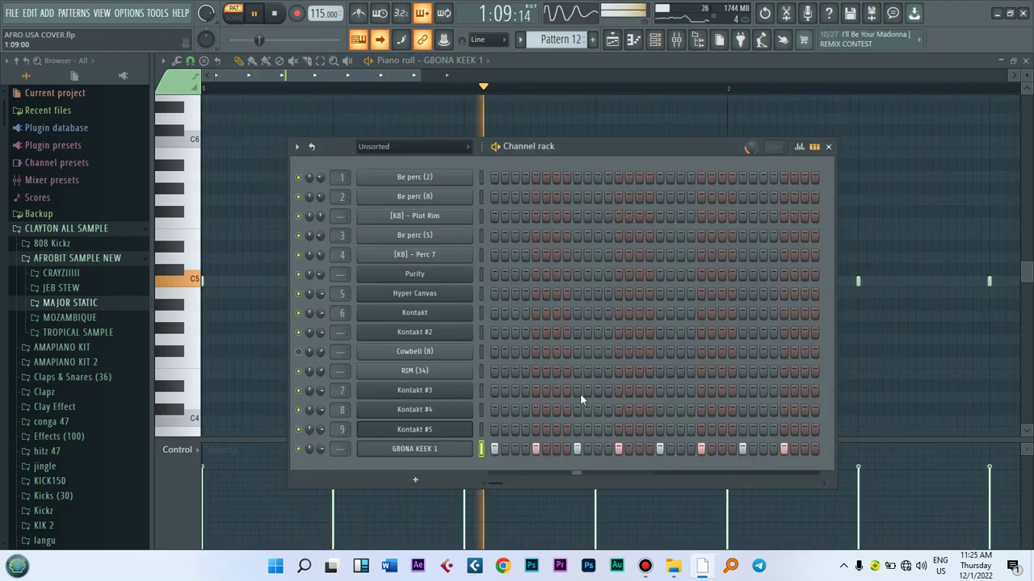
pyautogui.press('space')
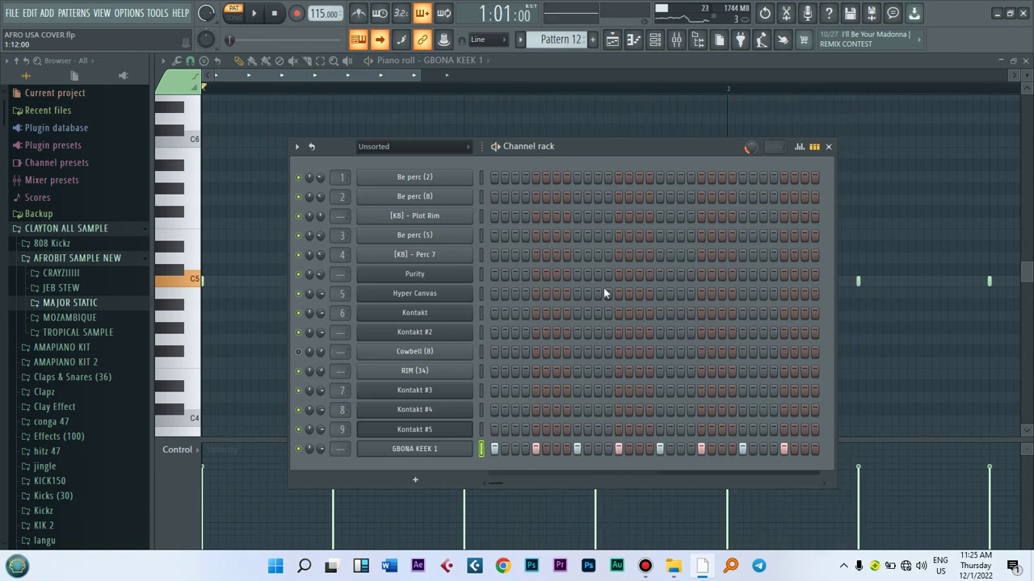
# Show the channel rack and the mixer with its Master effects, and return to the playlist
pyautogui.click(613, 40)
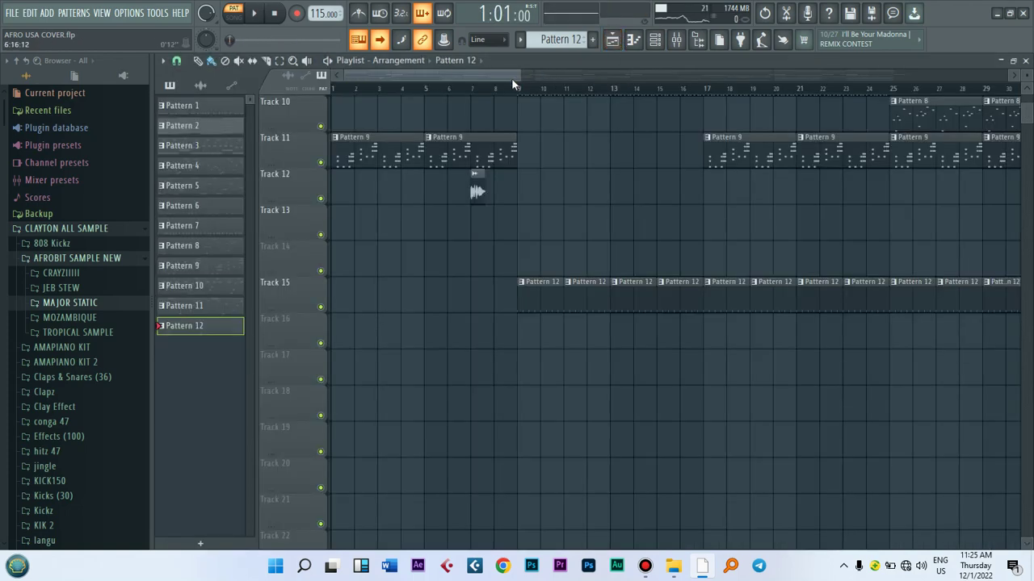
pyautogui.click(676, 40)
pyautogui.click(612, 40)
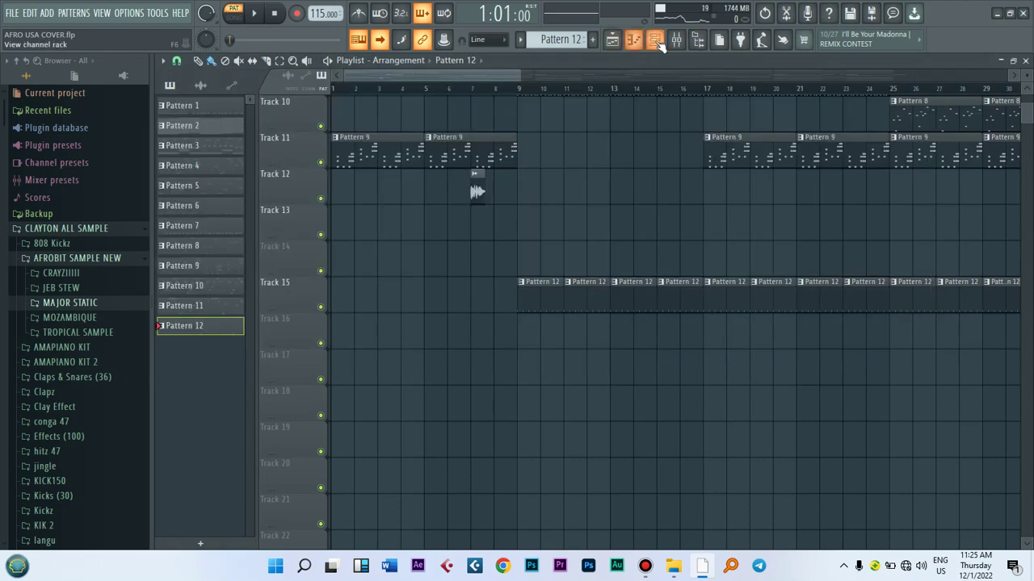
pyautogui.click(655, 40)
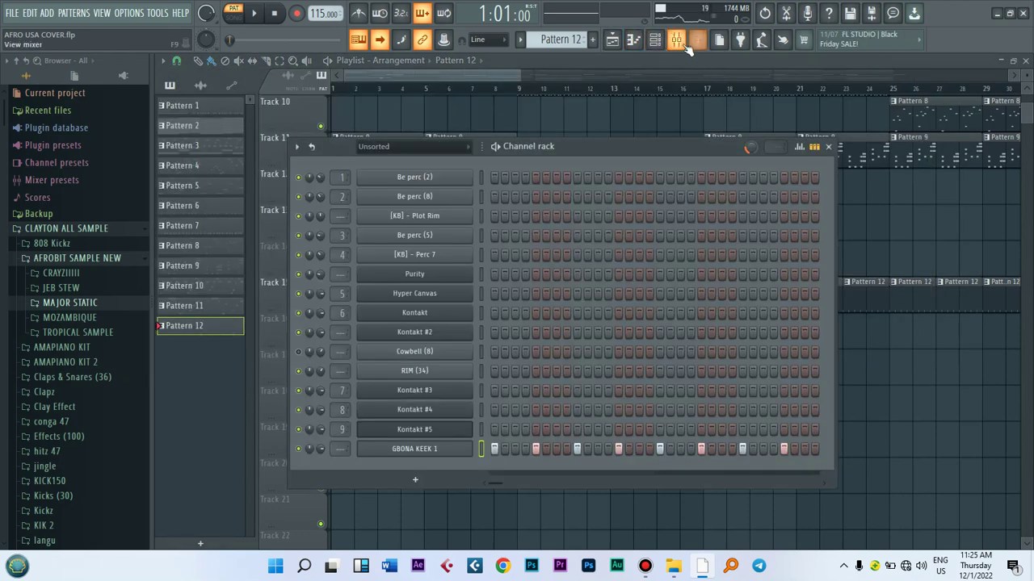
pyautogui.click(681, 42)
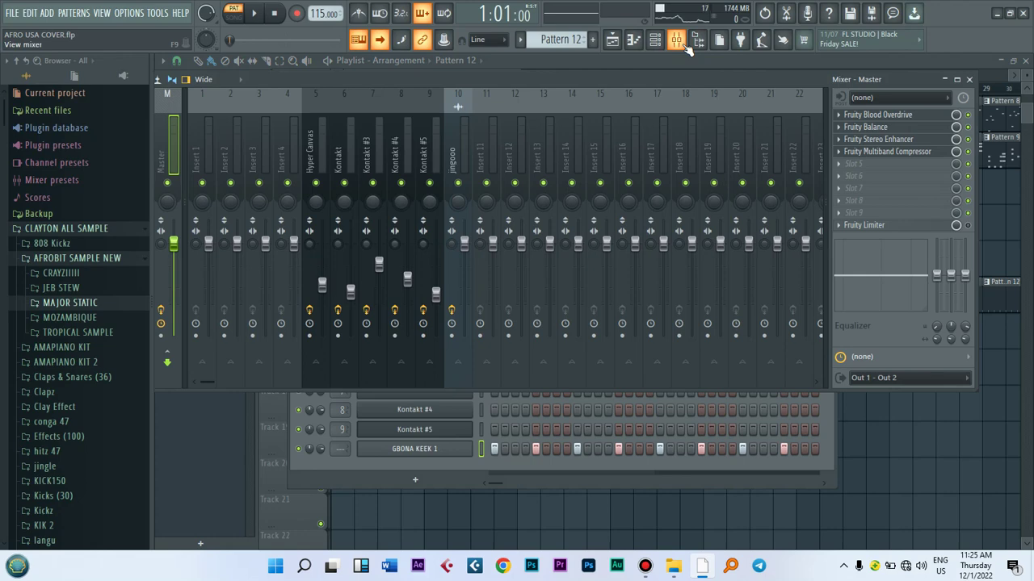
pyautogui.click(612, 40)
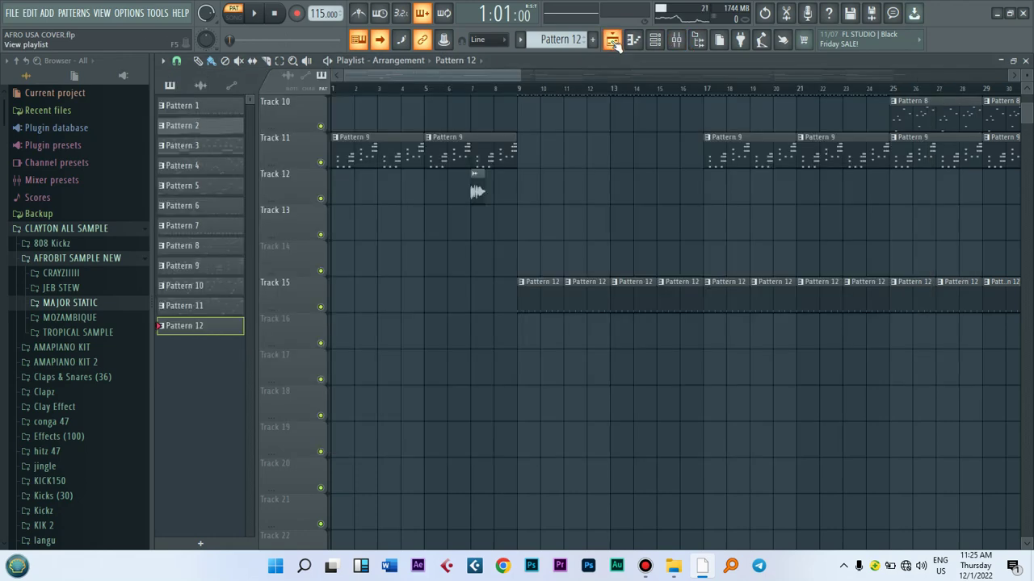